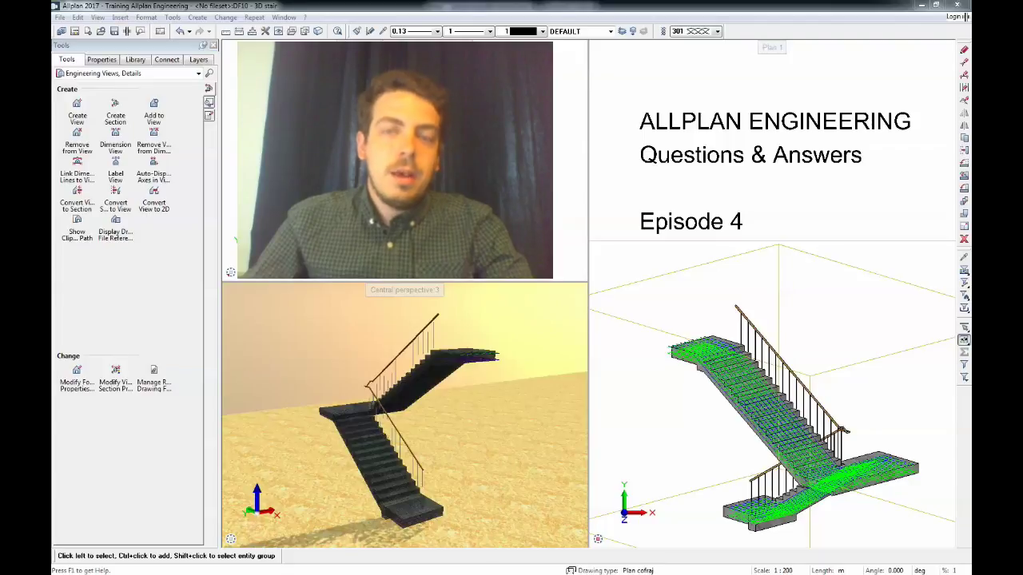
Examine the stair from several sides, including its underside, in the perspective view.
{"action": "left_click_drag", "start_coordinate": [404, 415], "coordinate": [479, 400]}
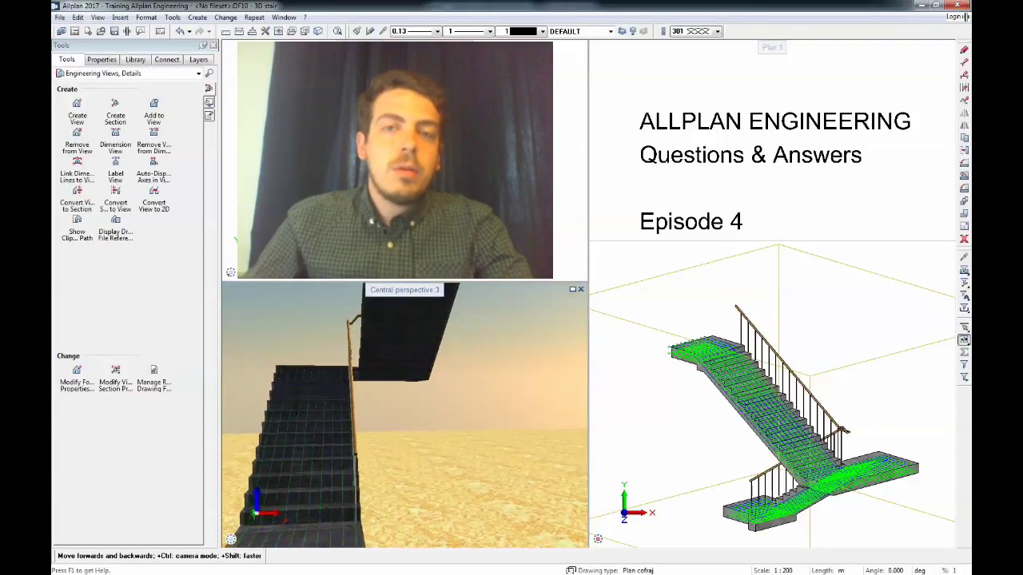
{"action": "middle_click_drag", "start_coordinate": [405, 414], "coordinate": [468, 475]}
{"action": "left_click_drag", "start_coordinate": [404, 414], "coordinate": [280, 480]}
{"action": "middle_click_drag", "start_coordinate": [405, 383], "coordinate": [404, 432]}
{"action": "right_click_drag", "start_coordinate": [404, 432], "coordinate": [404, 495]}
{"action": "middle_click_drag", "start_coordinate": [404, 383], "coordinate": [404, 476]}
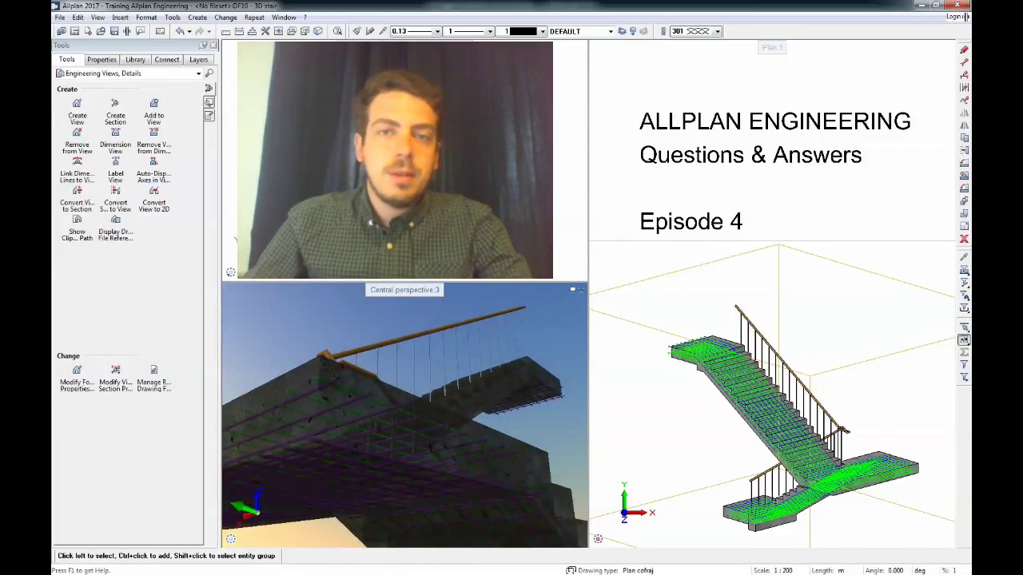
{"action": "middle_click_drag", "start_coordinate": [404, 383], "coordinate": [406, 422]}
{"action": "left_click_drag", "start_coordinate": [404, 400], "coordinate": [404, 383]}
{"action": "right_click_drag", "start_coordinate": [404, 384], "coordinate": [404, 468]}
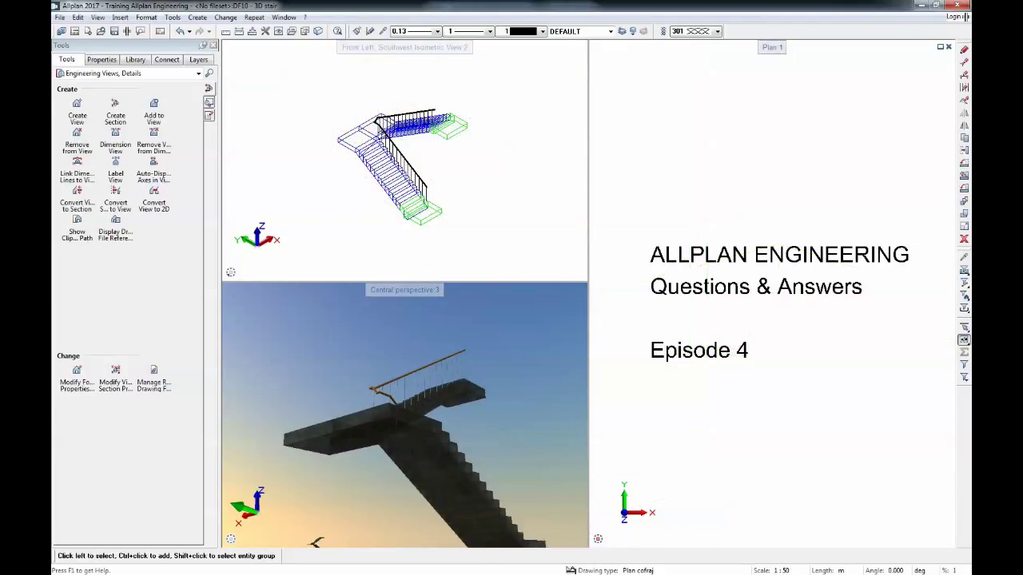
Create a section of the entire stair cut through the left flight in plan and place it beside the plan drawing.
{"action": "scroll", "coordinate": [713, 436], "scroll_direction": "down", "scroll_amount": 5}
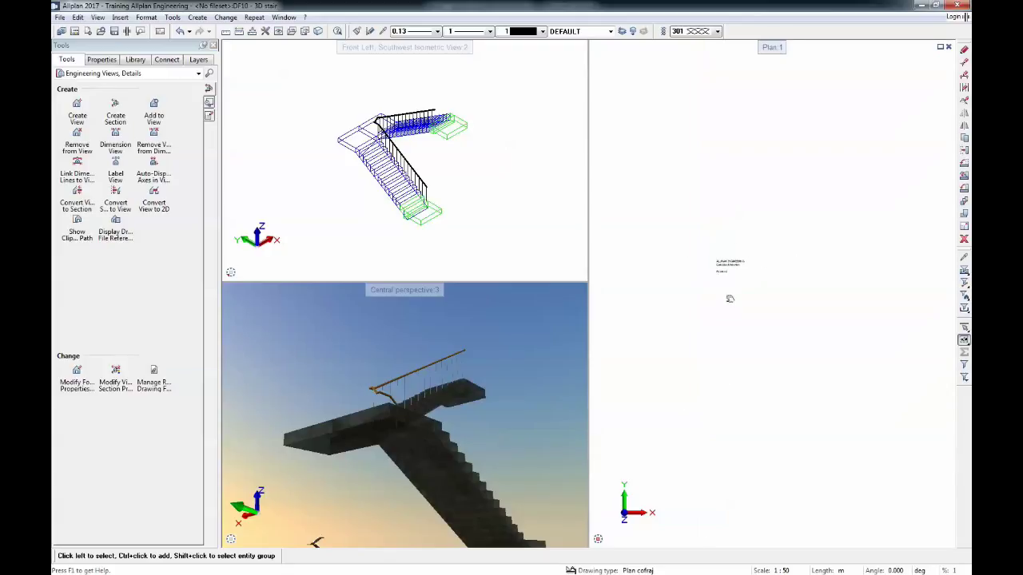
{"action": "middle_click_drag", "start_coordinate": [730, 299], "coordinate": [732, 283]}
{"action": "scroll", "coordinate": [711, 336], "scroll_direction": "down", "scroll_amount": 3}
{"action": "scroll", "coordinate": [679, 506], "scroll_direction": "up", "scroll_amount": 2}
{"action": "middle_click_drag", "start_coordinate": [680, 506], "coordinate": [714, 389]}
{"action": "scroll", "coordinate": [713, 390], "scroll_direction": "up", "scroll_amount": 4}
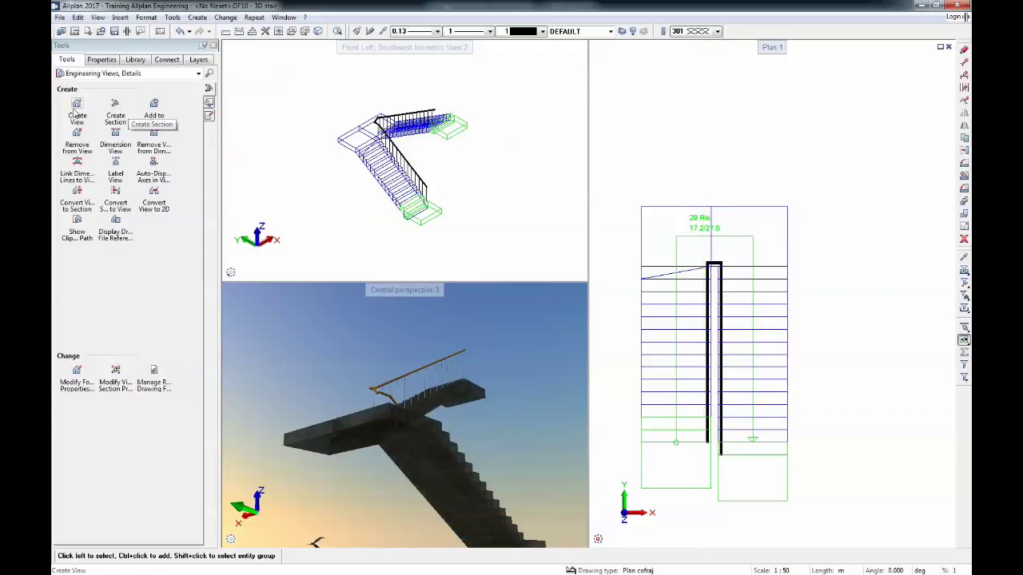
{"action": "left_click", "coordinate": [100, 72]}
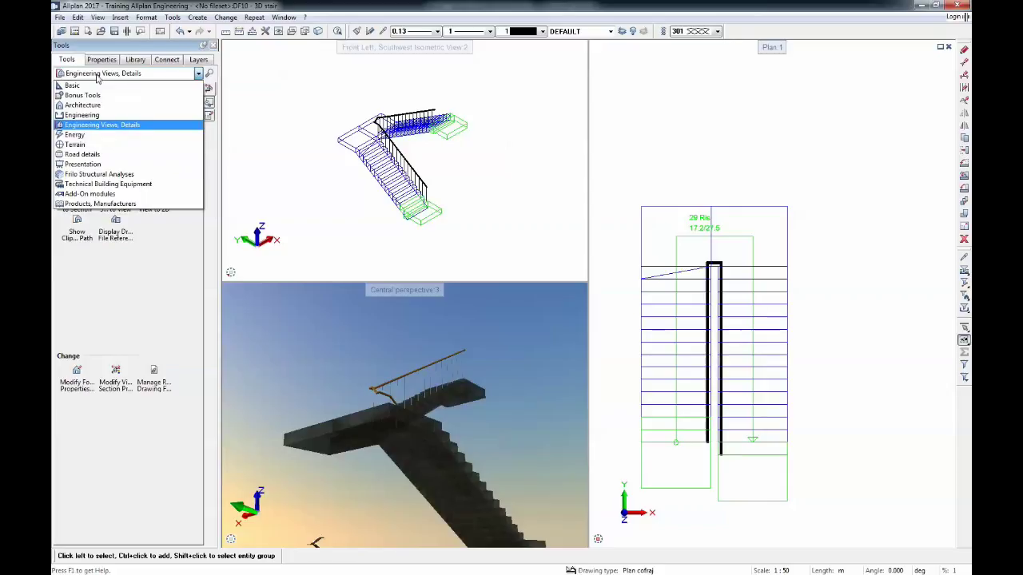
{"action": "left_click", "coordinate": [141, 126]}
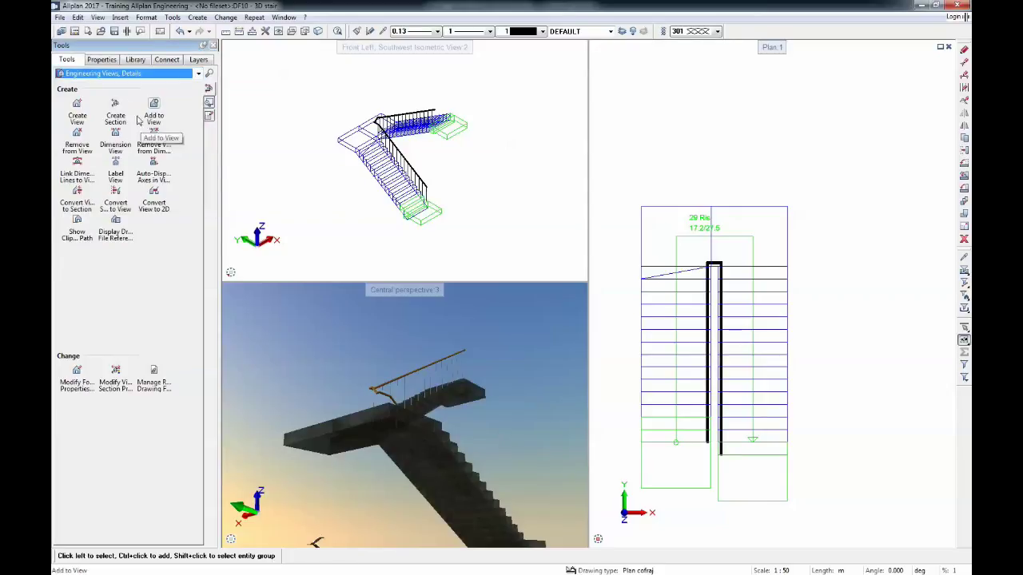
{"action": "left_click", "coordinate": [133, 119]}
{"action": "scroll", "coordinate": [683, 340], "scroll_direction": "down", "scroll_amount": 2}
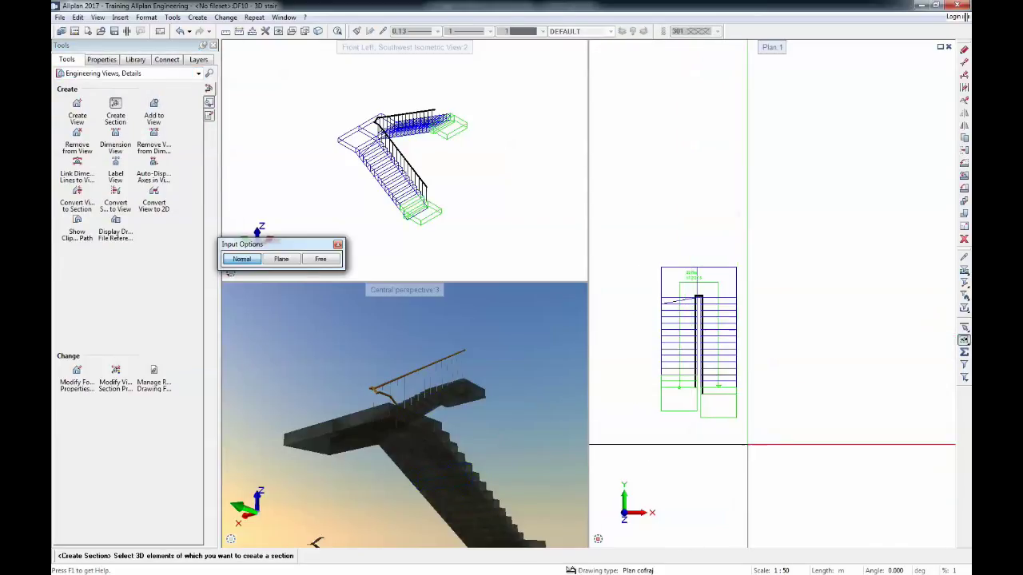
{"action": "left_click_drag", "start_coordinate": [747, 444], "coordinate": [643, 227]}
{"action": "left_click", "coordinate": [622, 344]}
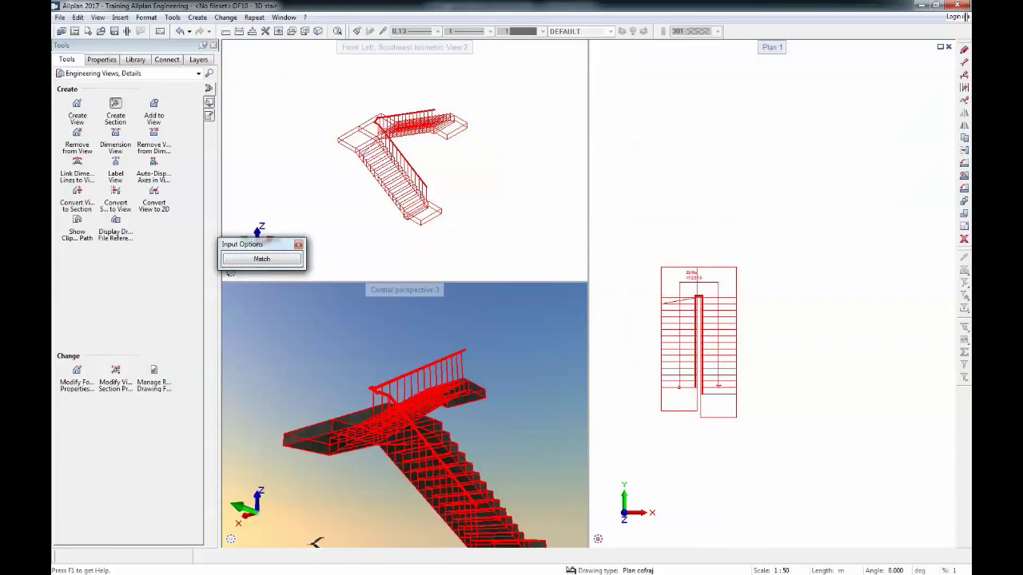
{"action": "left_click", "coordinate": [671, 250]}
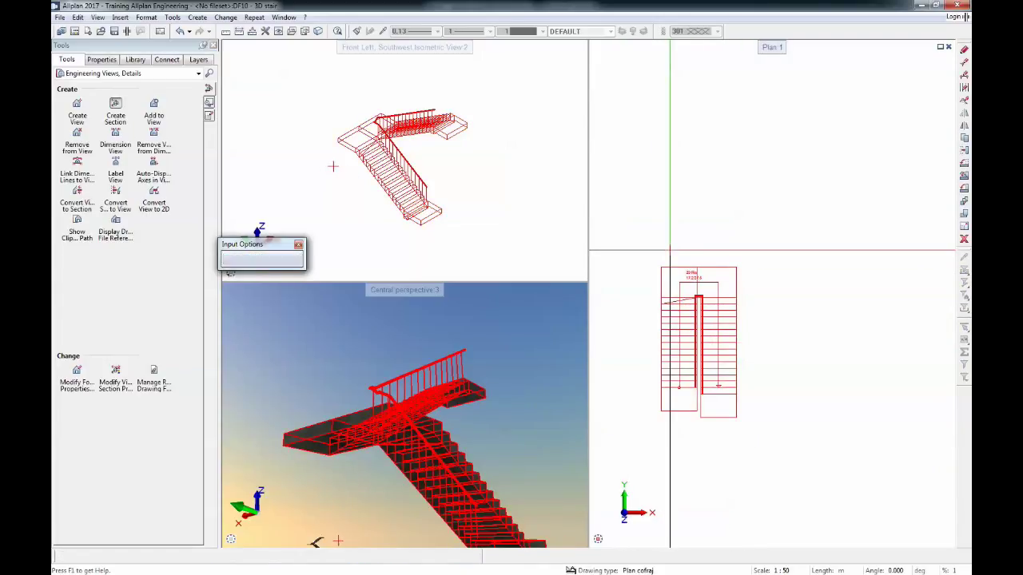
{"action": "left_click", "coordinate": [683, 435]}
{"action": "scroll", "coordinate": [677, 365], "scroll_direction": "down", "scroll_amount": 3}
{"action": "scroll", "coordinate": [799, 391], "scroll_direction": "up", "scroll_amount": 2}
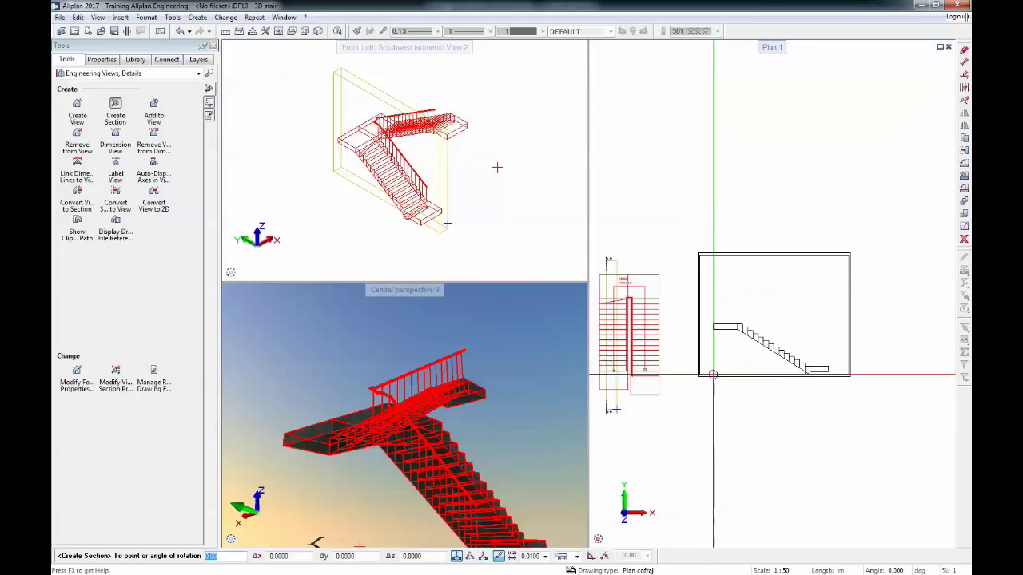
{"action": "left_click", "coordinate": [712, 374]}
{"action": "key", "text": "Escape"}
{"action": "key", "text": "Escape"}
Widen the plan viewport at the expense of the two 3D viewports to show the stair section larger.
{"action": "scroll", "coordinate": [796, 367], "scroll_direction": "up", "scroll_amount": 6}
{"action": "scroll", "coordinate": [819, 388], "scroll_direction": "down", "scroll_amount": 1}
{"action": "middle_click_drag", "start_coordinate": [819, 389], "coordinate": [826, 403]}
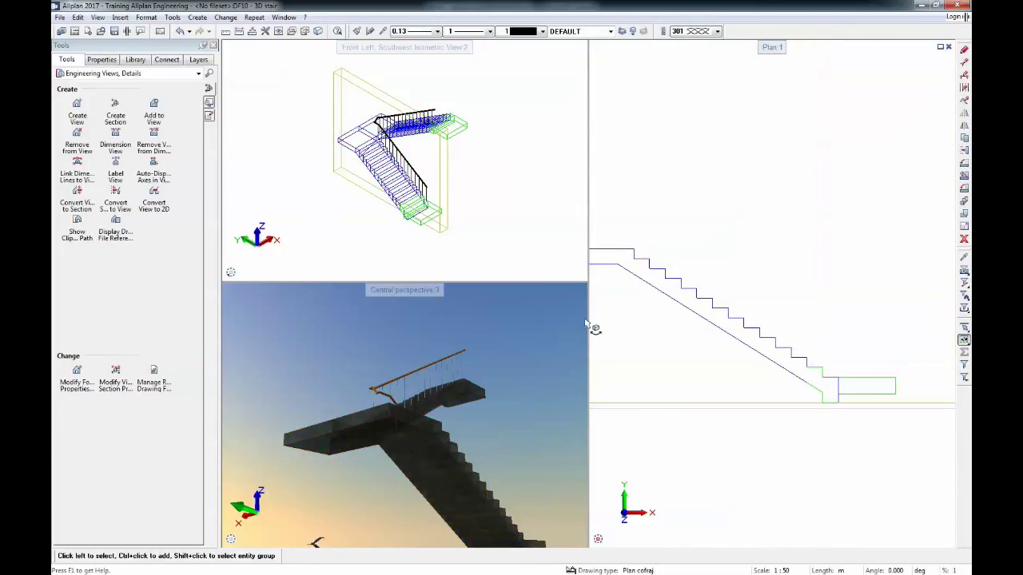
{"action": "left_click_drag", "start_coordinate": [588, 314], "coordinate": [494, 314]}
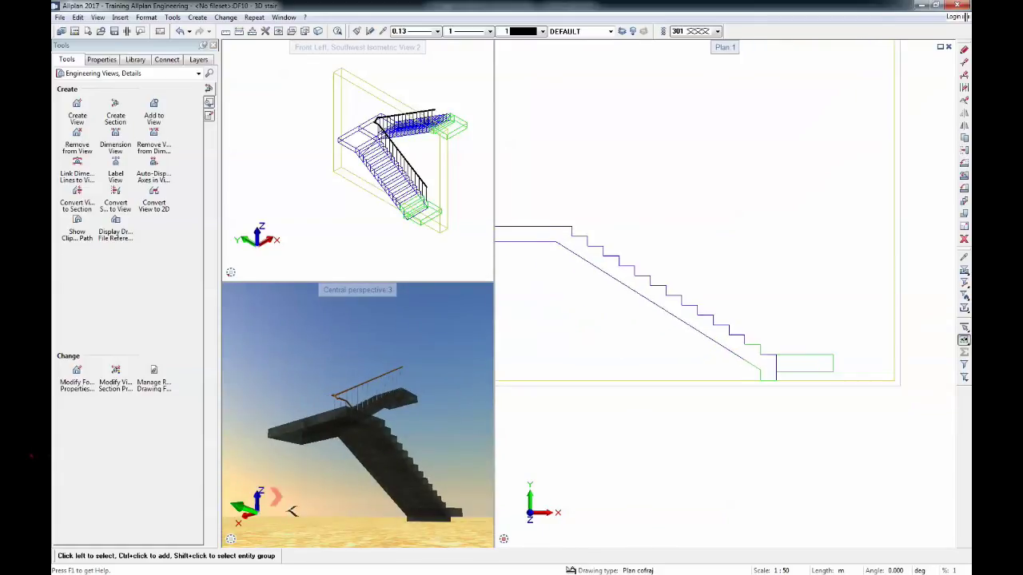
{"action": "middle_click_drag", "start_coordinate": [659, 300], "coordinate": [697, 316]}
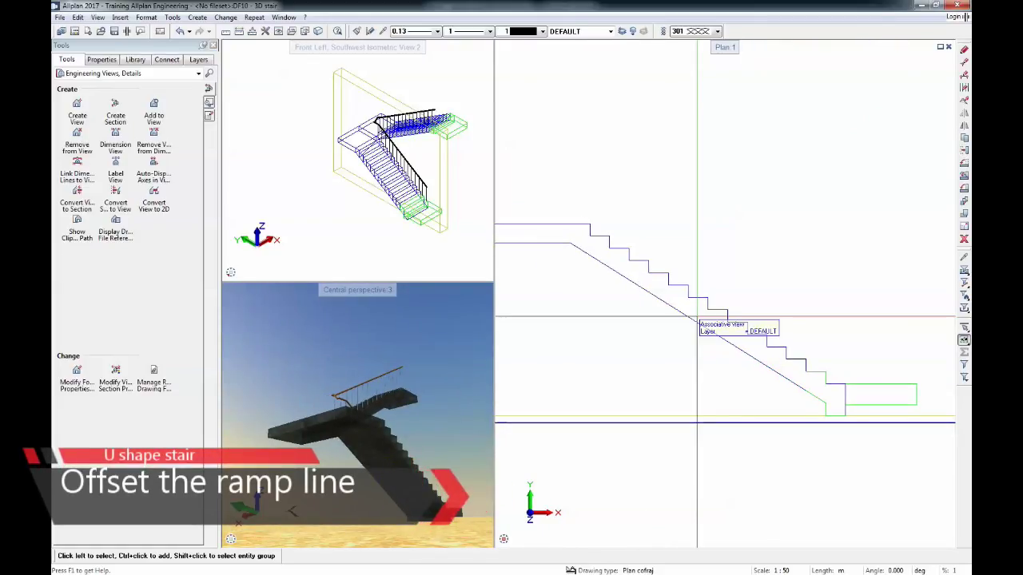
Draw a straight line along the inner corners of the steps, from the lowest step to the upper landing.
{"action": "left_click", "coordinate": [93, 74]}
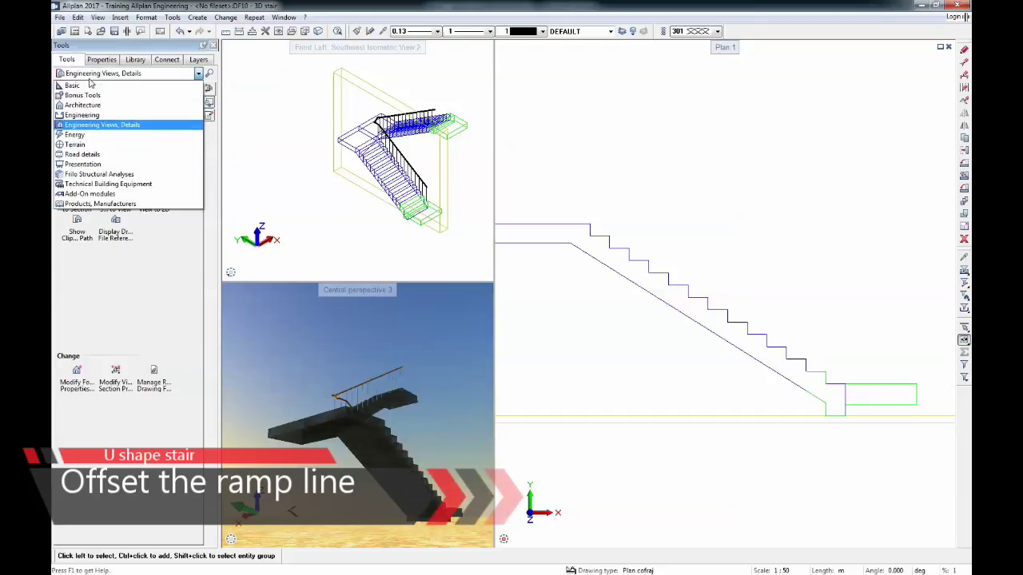
{"action": "left_click", "coordinate": [90, 86]}
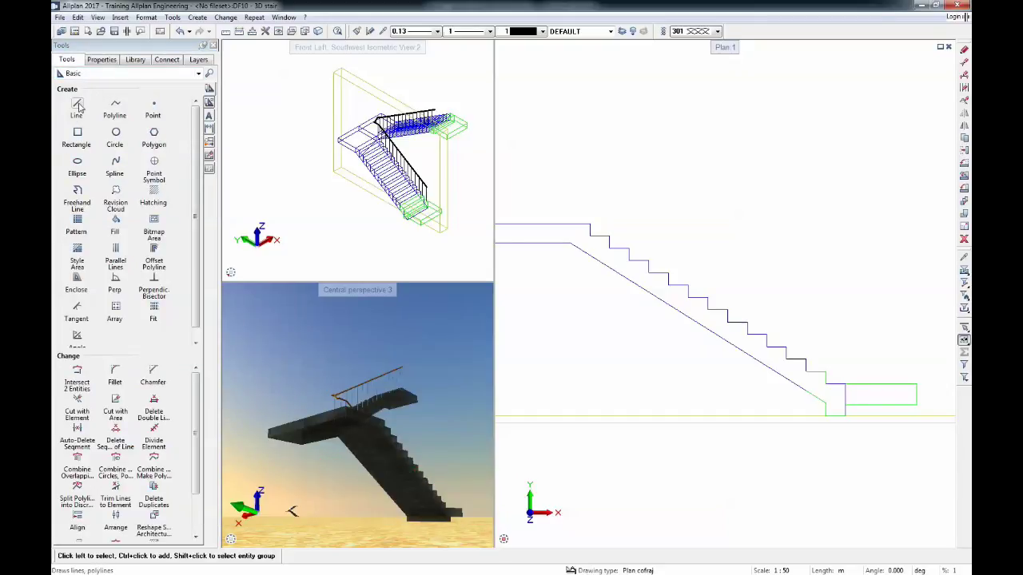
{"action": "scroll", "coordinate": [831, 378], "scroll_direction": "up", "scroll_amount": 5}
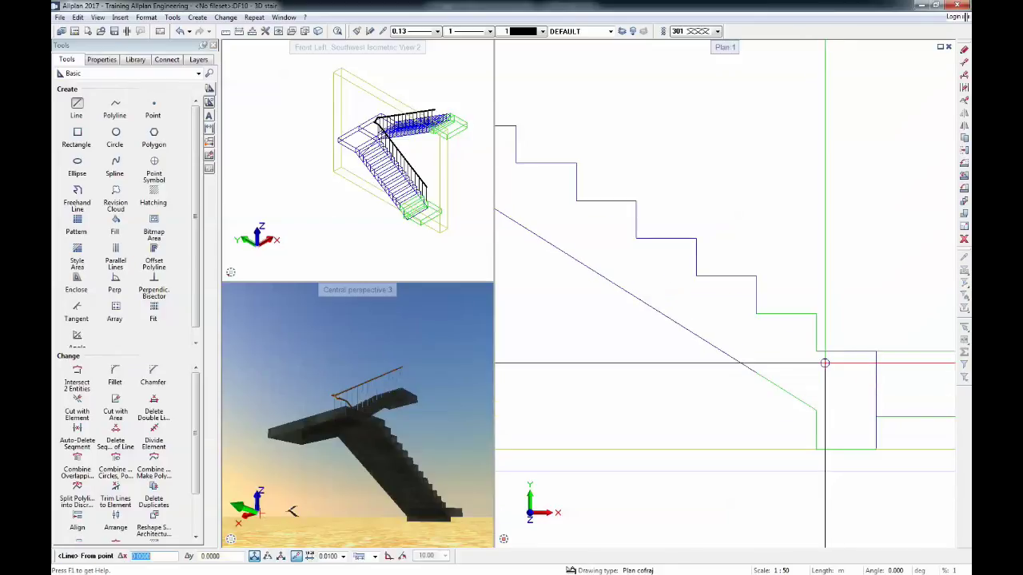
{"action": "scroll", "coordinate": [809, 341], "scroll_direction": "up", "scroll_amount": 5}
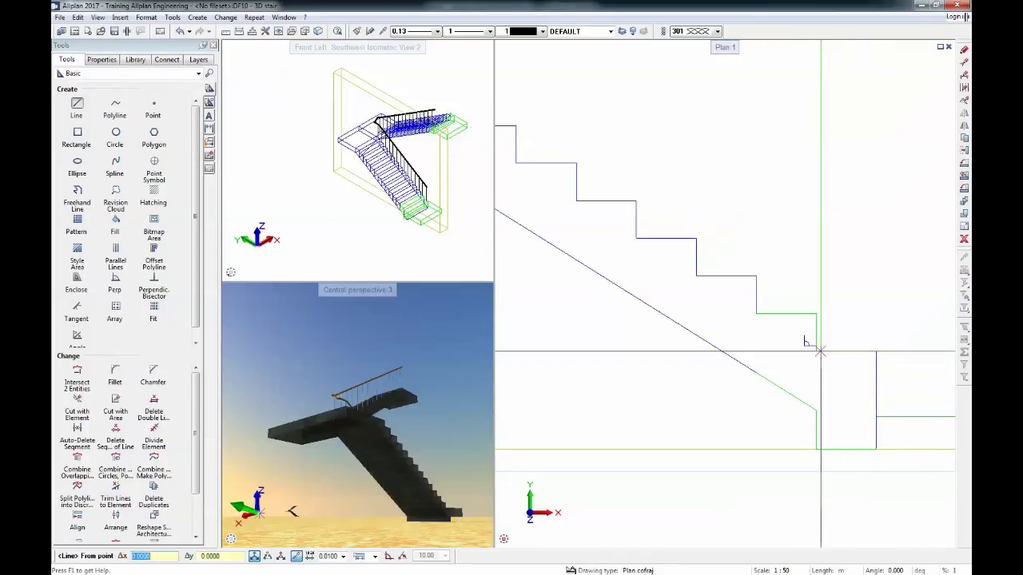
{"action": "left_click", "coordinate": [815, 360]}
{"action": "scroll", "coordinate": [805, 384], "scroll_direction": "down", "scroll_amount": 9}
{"action": "scroll", "coordinate": [600, 275], "scroll_direction": "up", "scroll_amount": 6}
{"action": "left_click", "coordinate": [618, 256]}
{"action": "key", "text": "Escape"}
Set up a new reinforcement bar shape with the BST500S cross-section catalog and a 10 mm diameter.
{"action": "scroll", "coordinate": [617, 258], "scroll_direction": "down", "scroll_amount": 8}
{"action": "scroll", "coordinate": [765, 350], "scroll_direction": "up", "scroll_amount": 3}
{"action": "scroll", "coordinate": [761, 348], "scroll_direction": "up", "scroll_amount": 6}
{"action": "scroll", "coordinate": [828, 351], "scroll_direction": "down", "scroll_amount": 5}
{"action": "scroll", "coordinate": [835, 352], "scroll_direction": "down", "scroll_amount": 2}
{"action": "middle_click_drag", "start_coordinate": [696, 276], "coordinate": [752, 353]}
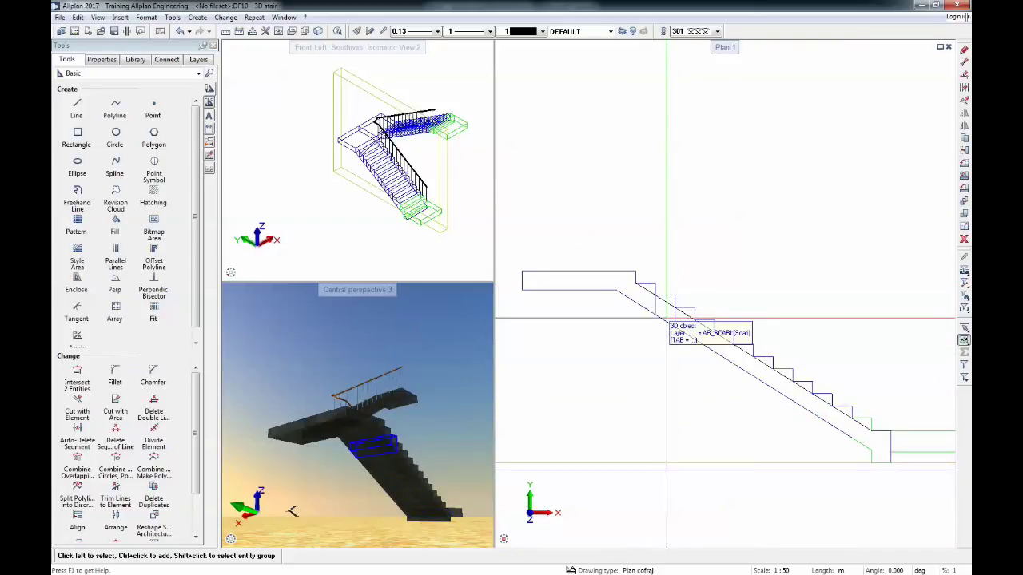
{"action": "left_click", "coordinate": [120, 74]}
{"action": "left_click", "coordinate": [108, 116]}
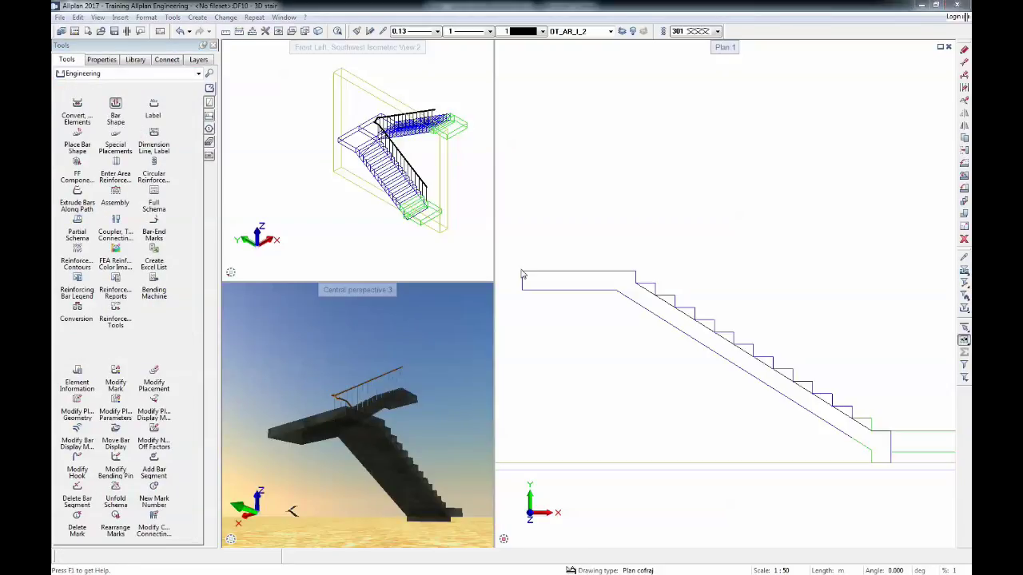
{"action": "left_click", "coordinate": [115, 108]}
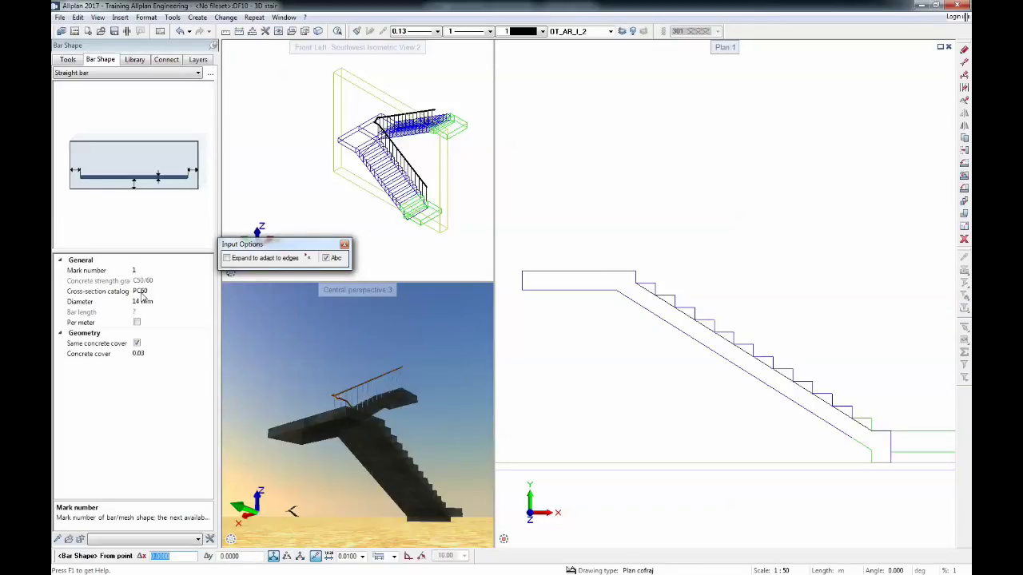
{"action": "left_click", "coordinate": [161, 291]}
{"action": "left_click", "coordinate": [207, 292]}
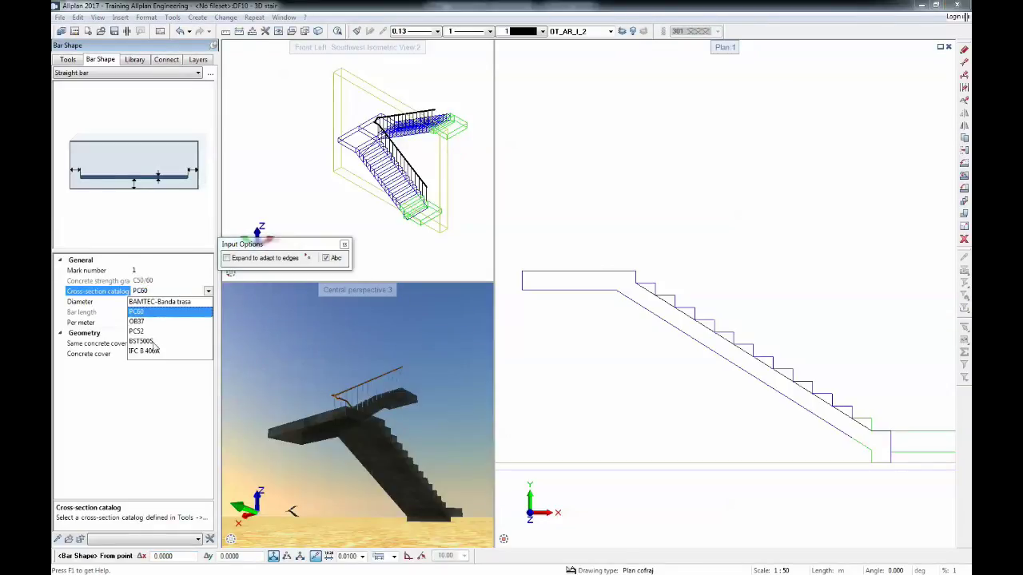
{"action": "left_click", "coordinate": [151, 341]}
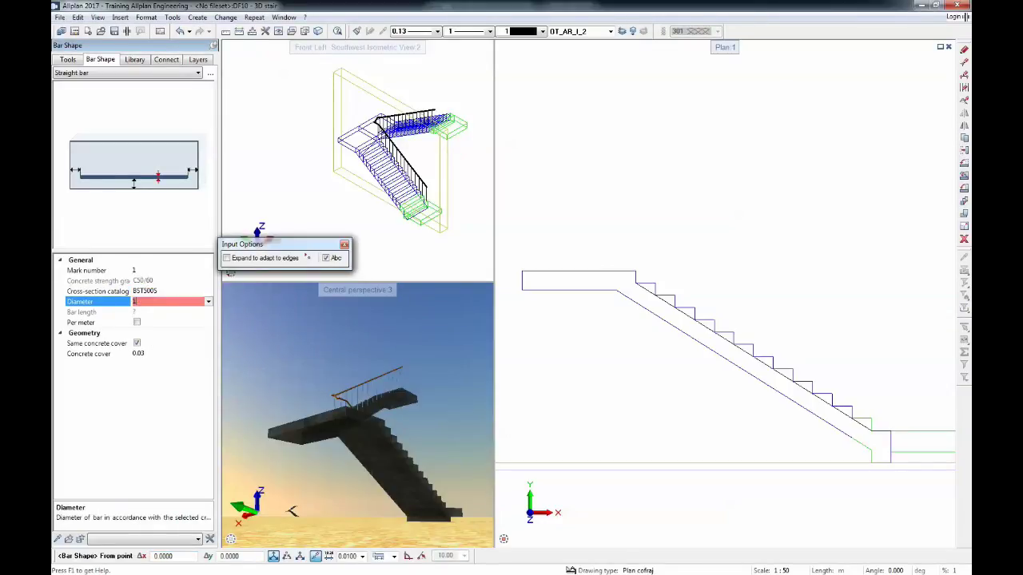
Make the bar shape Freeform with 0.025 concrete cover and let it expand to adapt to edges.
{"action": "scroll", "coordinate": [550, 281], "scroll_direction": "up", "scroll_amount": 3}
{"action": "middle_click_drag", "start_coordinate": [552, 261], "coordinate": [634, 247]}
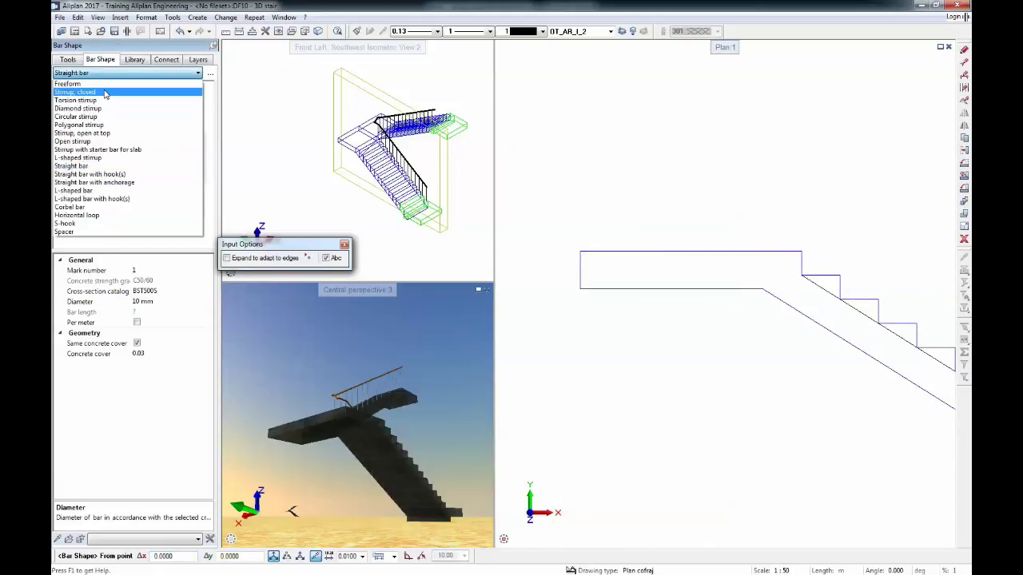
{"action": "left_click", "coordinate": [105, 83]}
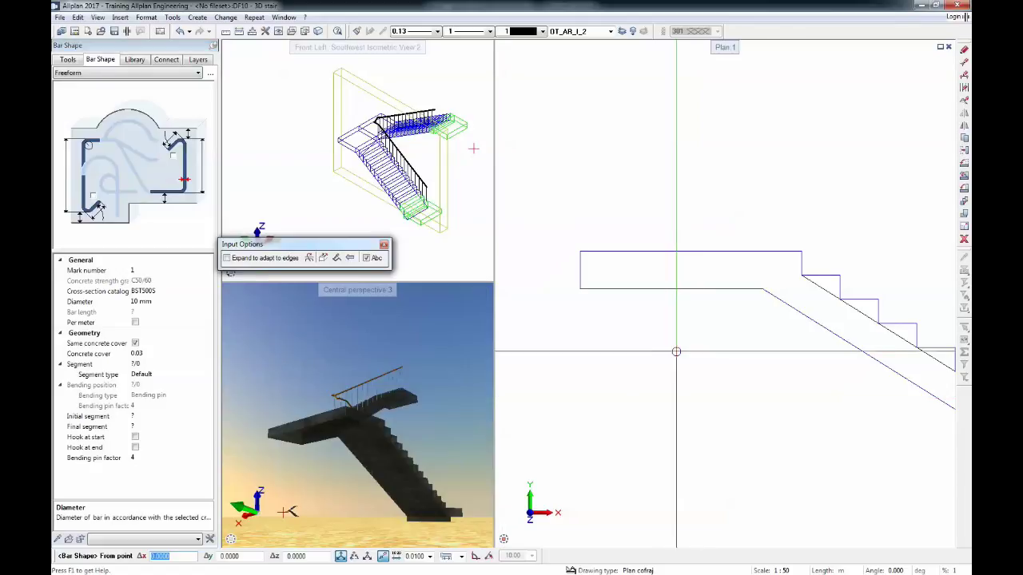
{"action": "scroll", "coordinate": [639, 333], "scroll_direction": "up", "scroll_amount": 2}
{"action": "left_click", "coordinate": [176, 353]}
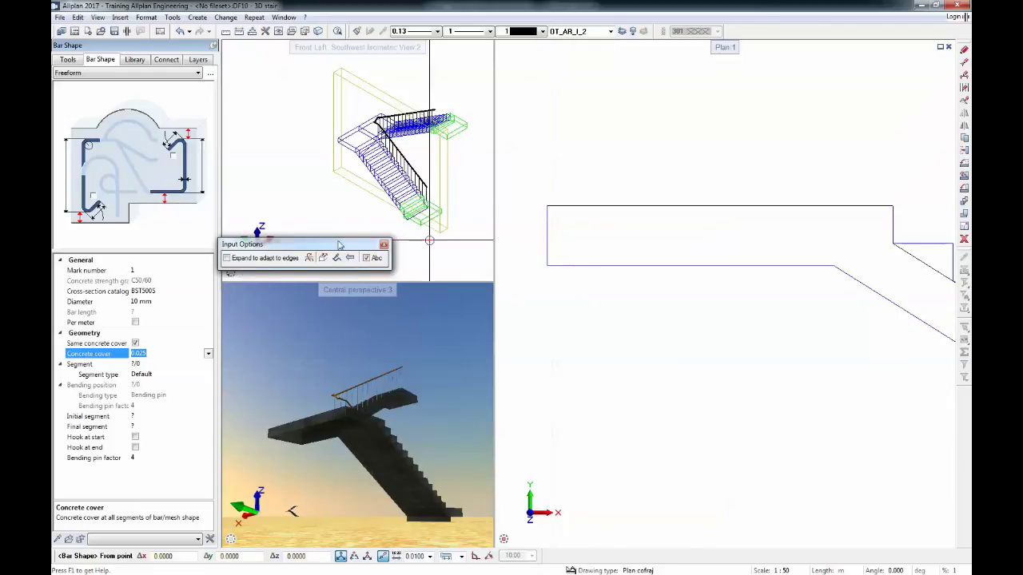
{"action": "left_click", "coordinate": [278, 259]}
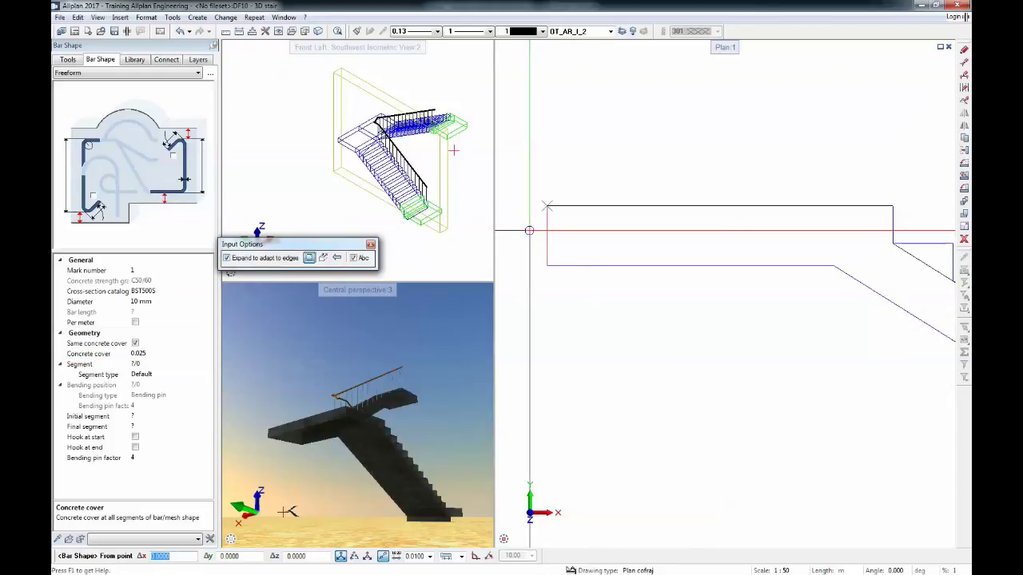
Draw the bar's first segment along the top edge of the upper landing, starting at its free end.
{"action": "left_click", "coordinate": [552, 218]}
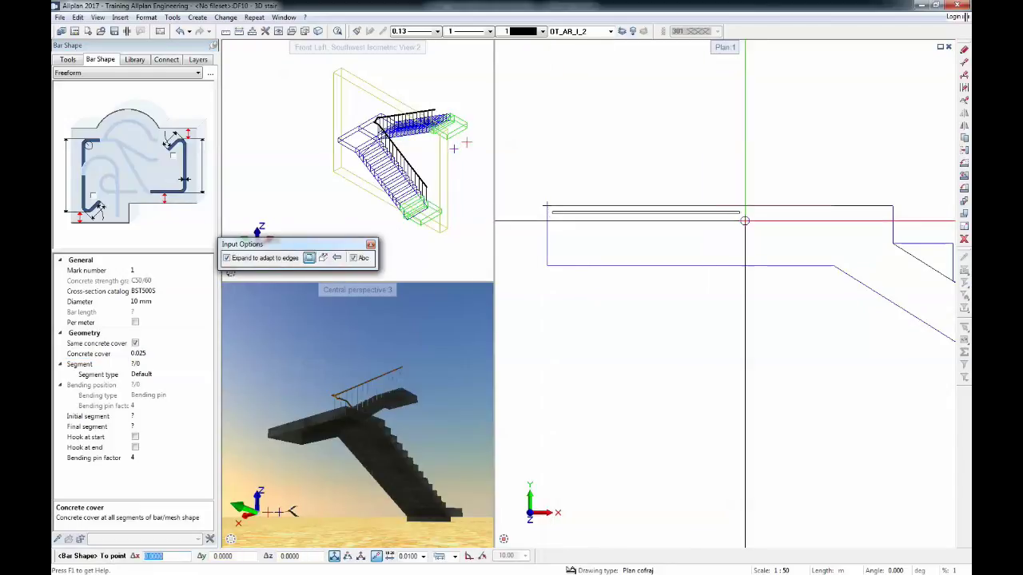
{"action": "left_click", "coordinate": [832, 207]}
{"action": "scroll", "coordinate": [835, 243], "scroll_direction": "down", "scroll_amount": 1}
{"action": "middle_click_drag", "start_coordinate": [908, 263], "coordinate": [602, 166]}
{"action": "scroll", "coordinate": [602, 166], "scroll_direction": "down", "scroll_amount": 2}
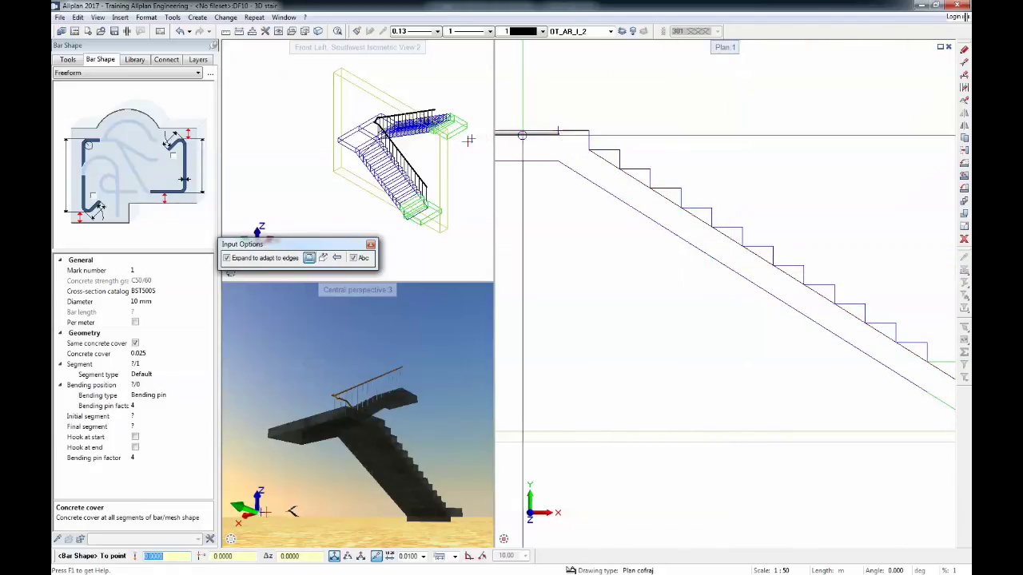
{"action": "middle_click_drag", "start_coordinate": [521, 135], "coordinate": [673, 224]}
{"action": "scroll", "coordinate": [675, 206], "scroll_direction": "up", "scroll_amount": 3}
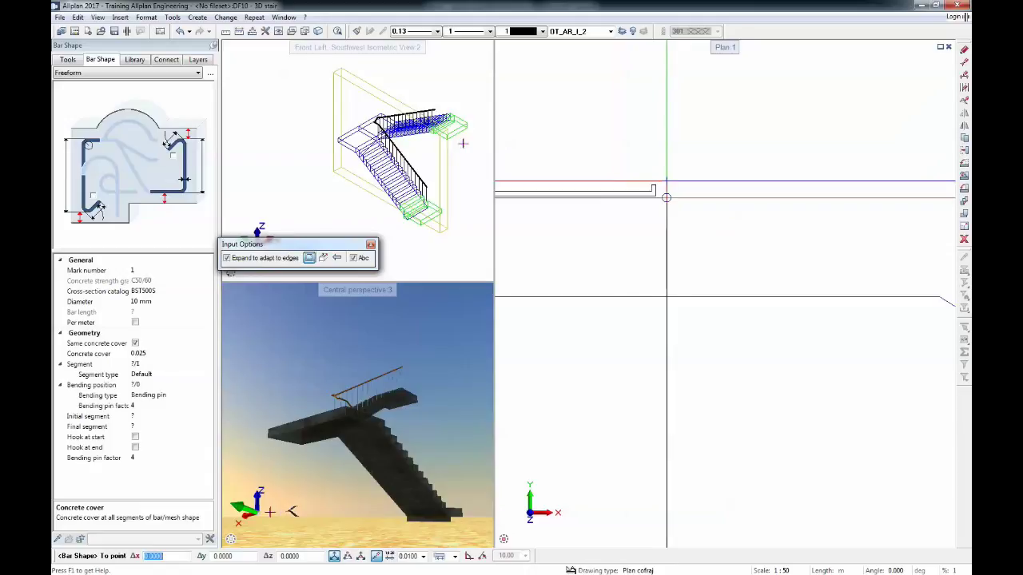
{"action": "scroll", "coordinate": [666, 198], "scroll_direction": "down", "scroll_amount": 2}
{"action": "middle_click_drag", "start_coordinate": [861, 280], "coordinate": [709, 225]}
{"action": "scroll", "coordinate": [712, 224], "scroll_direction": "down", "scroll_amount": 1}
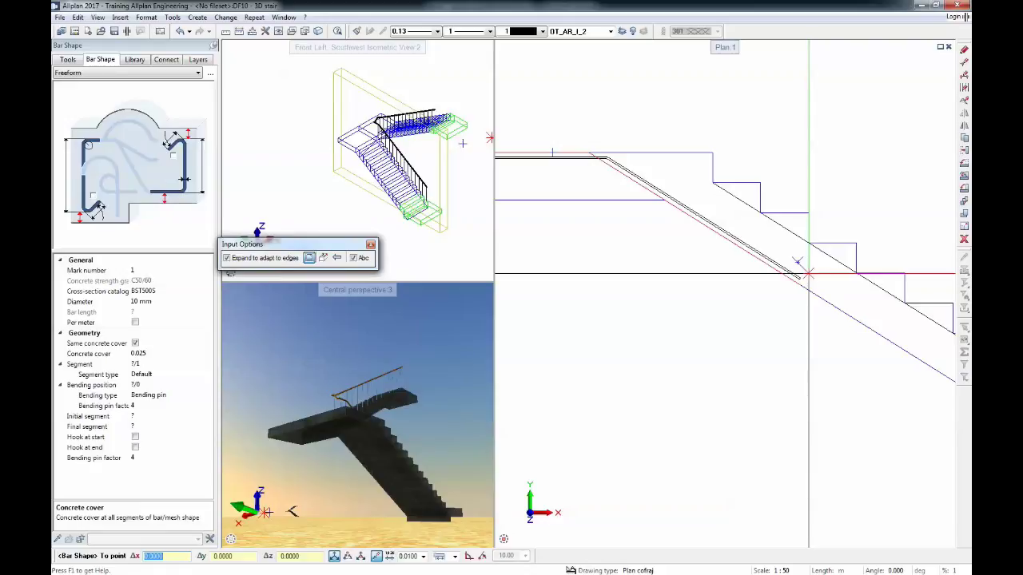
Continue the bar along the underside of the flight and the bottom of the lower landing, and finish its outline.
{"action": "scroll", "coordinate": [886, 320], "scroll_direction": "down", "scroll_amount": 3}
{"action": "middle_click_drag", "start_coordinate": [918, 332], "coordinate": [691, 244]}
{"action": "scroll", "coordinate": [765, 270], "scroll_direction": "up", "scroll_amount": 4}
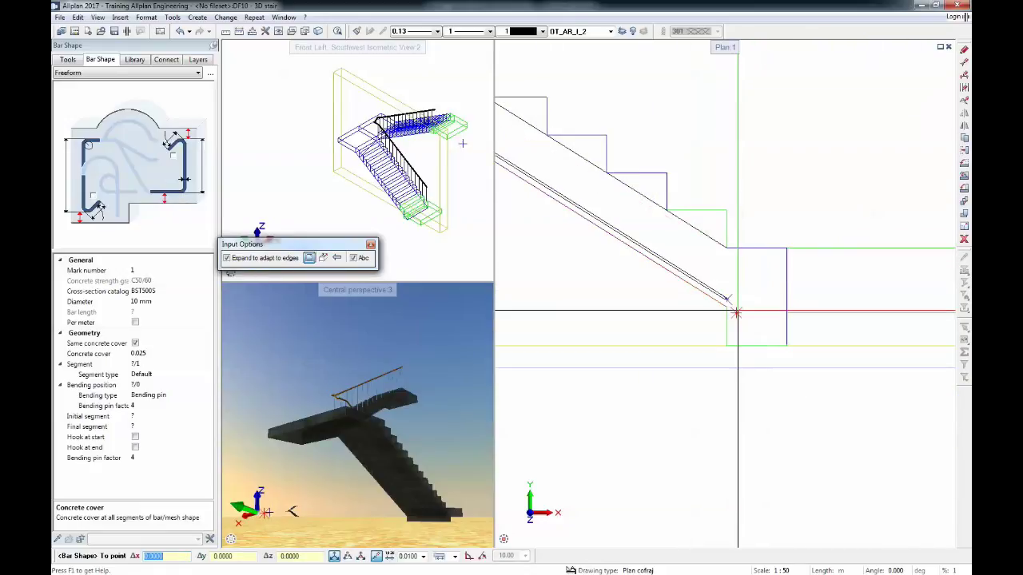
{"action": "left_click", "coordinate": [727, 308]}
{"action": "middle_click_drag", "start_coordinate": [858, 307], "coordinate": [630, 283]}
{"action": "scroll", "coordinate": [631, 283], "scroll_direction": "down", "scroll_amount": 1}
{"action": "left_click", "coordinate": [730, 283]}
{"action": "key", "text": "Escape"}
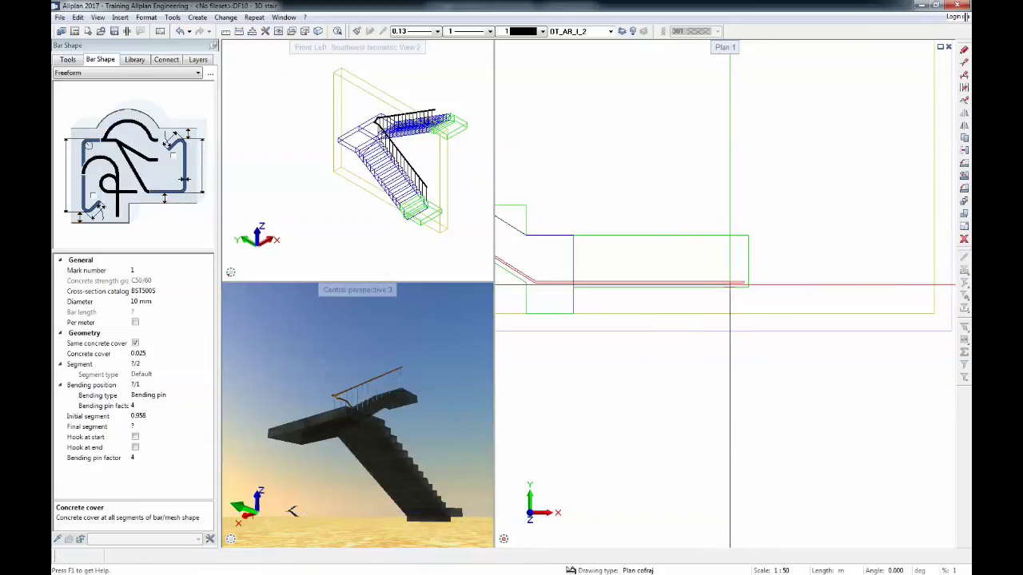
Place the bar's label with mark number, diameter and spacing below the middle of the flight.
{"action": "scroll", "coordinate": [749, 284], "scroll_direction": "down", "scroll_amount": 4}
{"action": "scroll", "coordinate": [607, 228], "scroll_direction": "up", "scroll_amount": 1}
{"action": "scroll", "coordinate": [670, 263], "scroll_direction": "up", "scroll_amount": 2}
{"action": "key", "text": "Escape"}
{"action": "scroll", "coordinate": [627, 251], "scroll_direction": "down", "scroll_amount": 1}
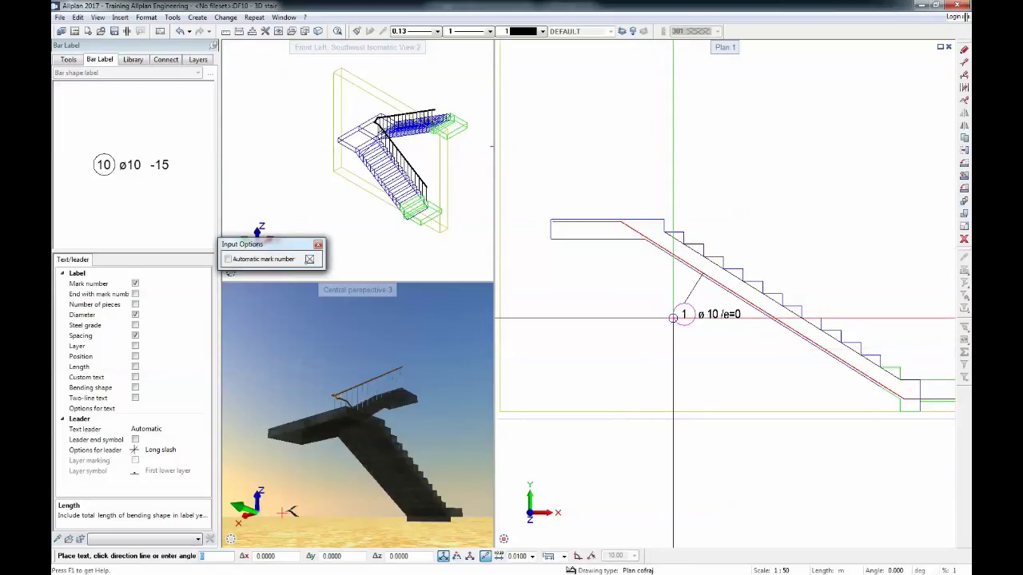
{"action": "left_click", "coordinate": [674, 318]}
{"action": "key", "text": "Escape"}
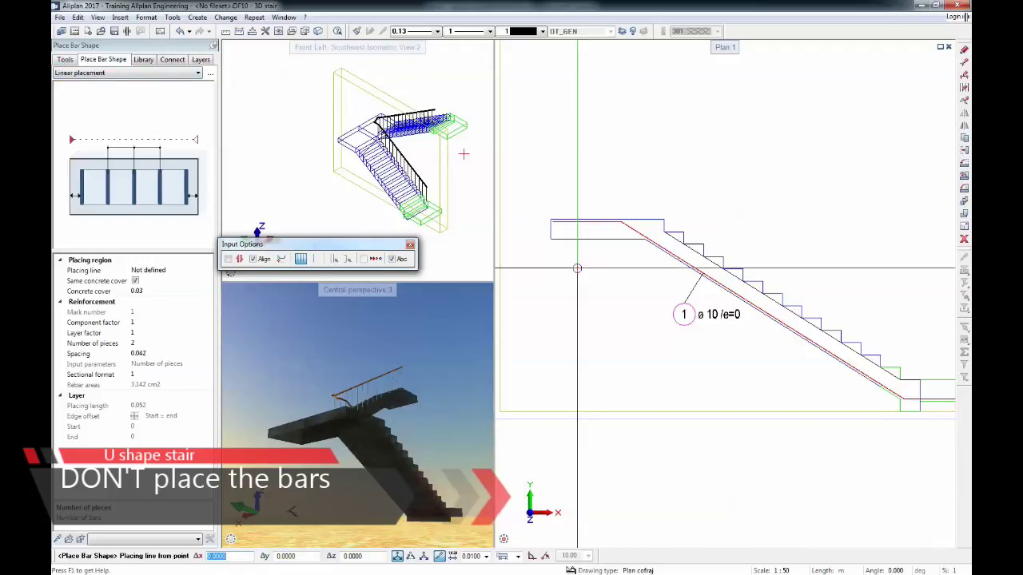
Start a second freeform bar with a segment about 1.6 m long on the underside of the upper landing, starting at its free end.
{"action": "key", "text": "Escape"}
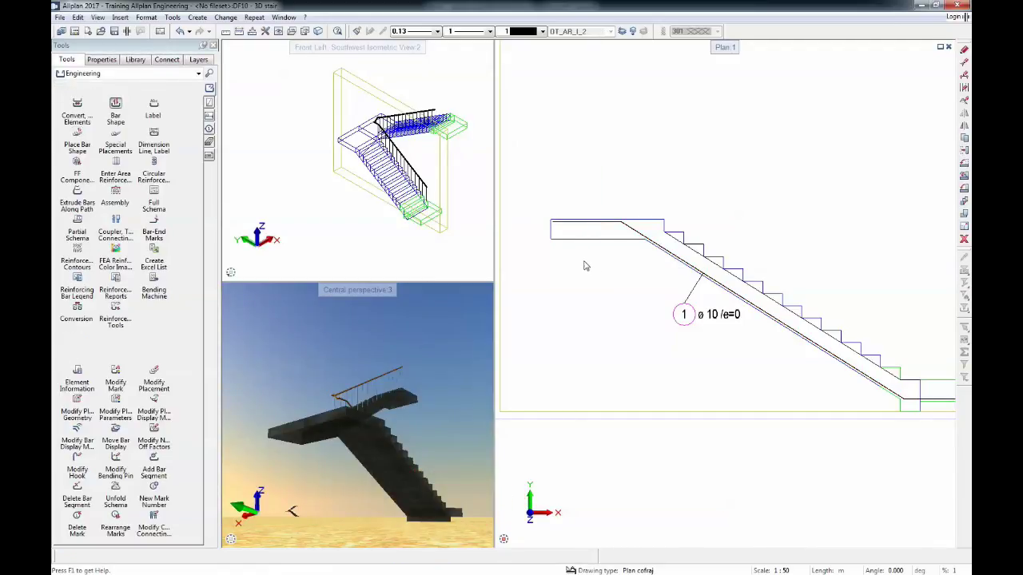
{"action": "key", "text": "Return"}
{"action": "scroll", "coordinate": [575, 233], "scroll_direction": "up", "scroll_amount": 5}
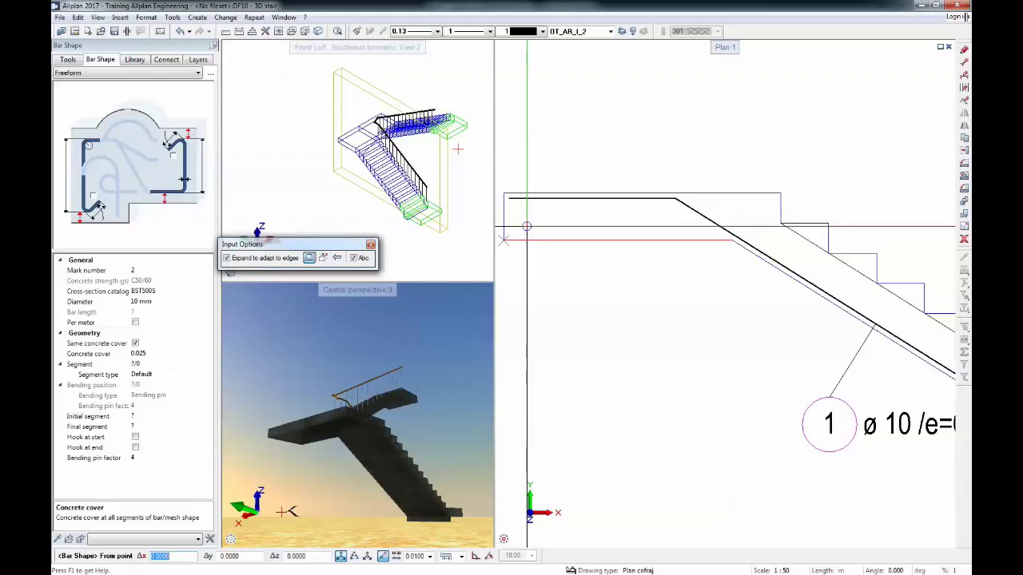
{"action": "left_click", "coordinate": [526, 227]}
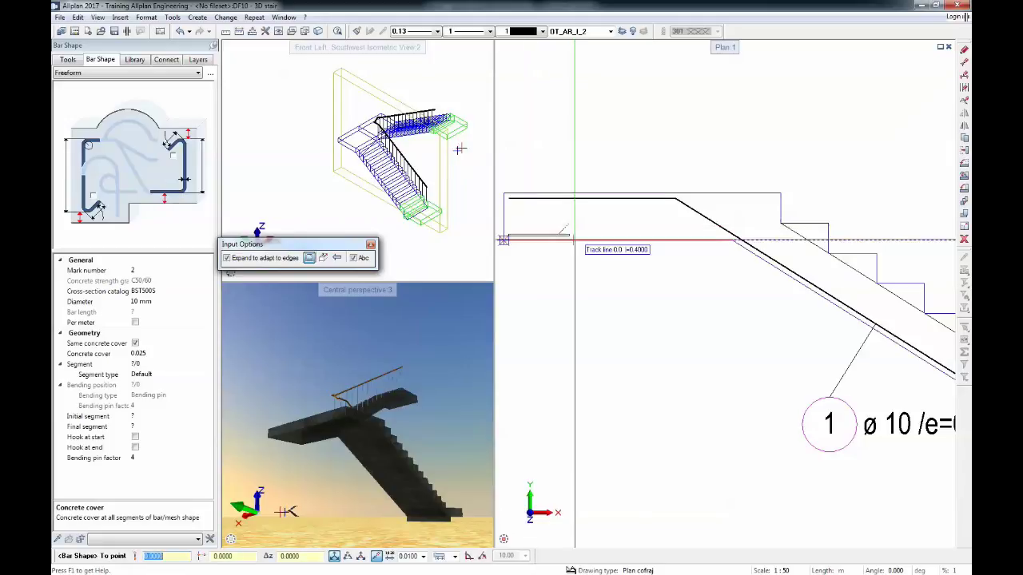
{"action": "left_click", "coordinate": [798, 236]}
Continue the second bar down the upper side of the flight and along the underside of the lower landing, and finish its outline.
{"action": "scroll", "coordinate": [798, 236], "scroll_direction": "down", "scroll_amount": 5}
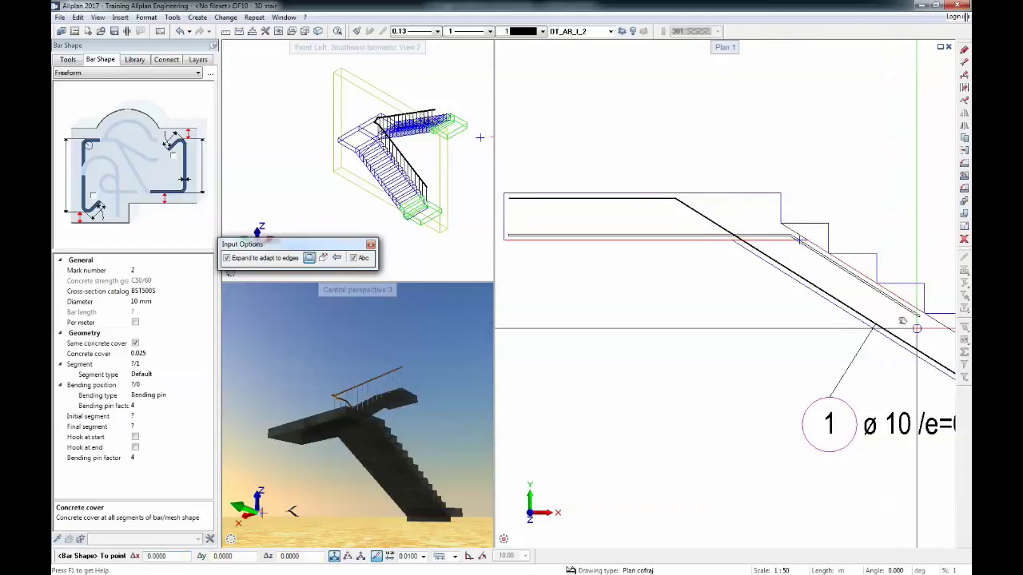
{"action": "scroll", "coordinate": [863, 313], "scroll_direction": "up", "scroll_amount": 4}
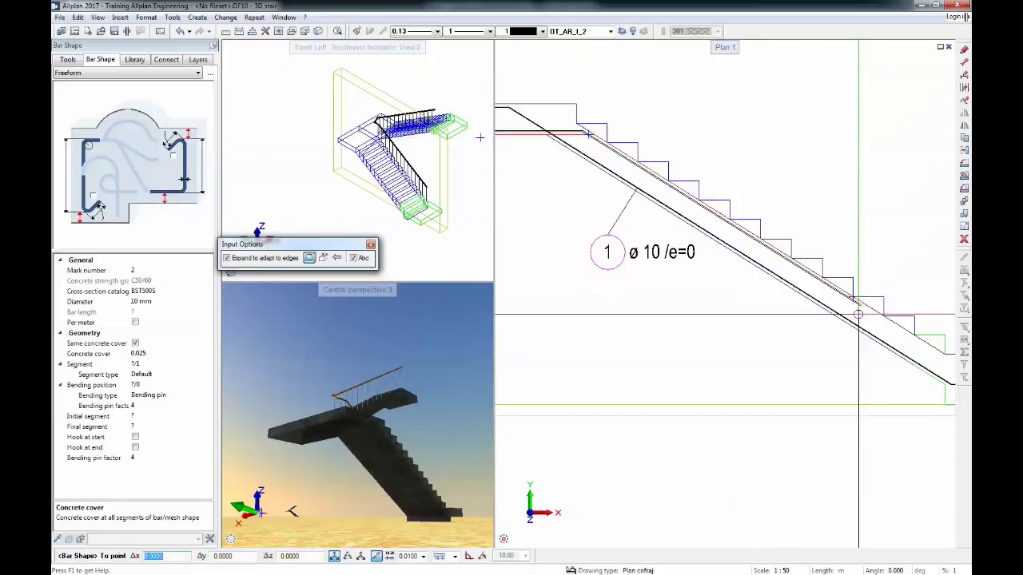
{"action": "middle_click_drag", "start_coordinate": [828, 310], "coordinate": [645, 245]}
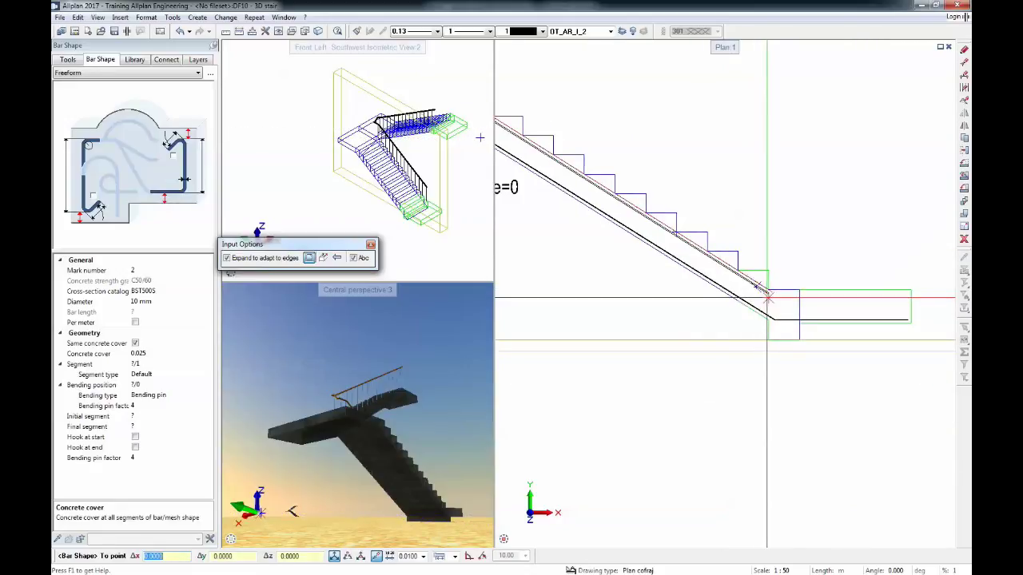
{"action": "scroll", "coordinate": [769, 299], "scroll_direction": "down", "scroll_amount": 1}
{"action": "scroll", "coordinate": [790, 308], "scroll_direction": "up", "scroll_amount": 2}
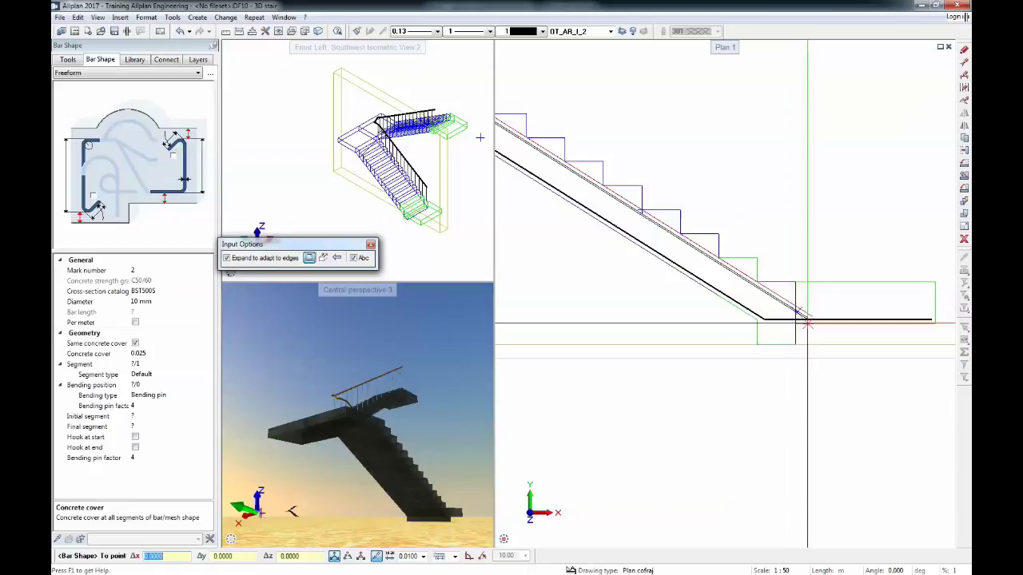
{"action": "left_click", "coordinate": [807, 322]}
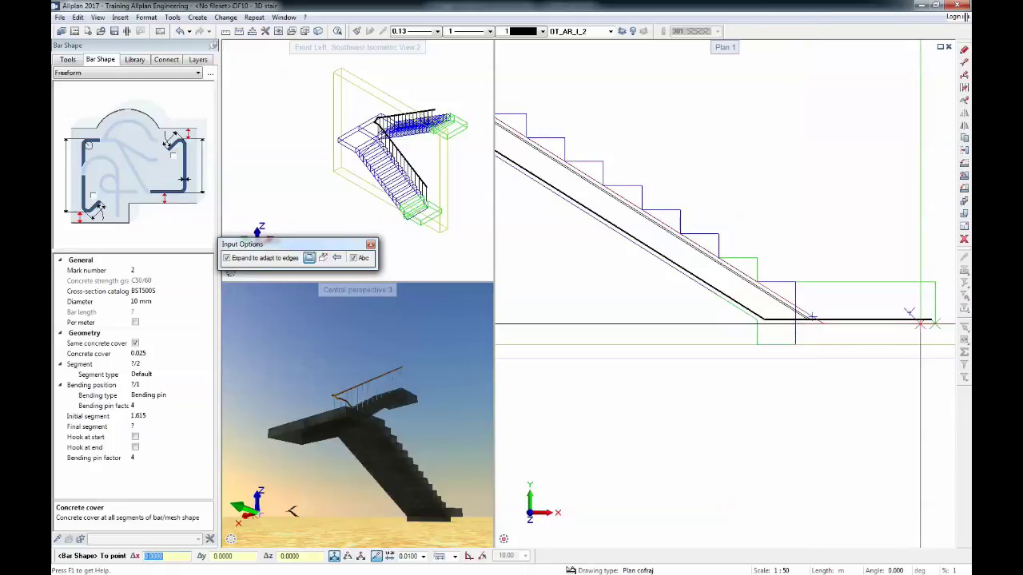
{"action": "left_click", "coordinate": [920, 323]}
{"action": "key", "text": "Escape"}
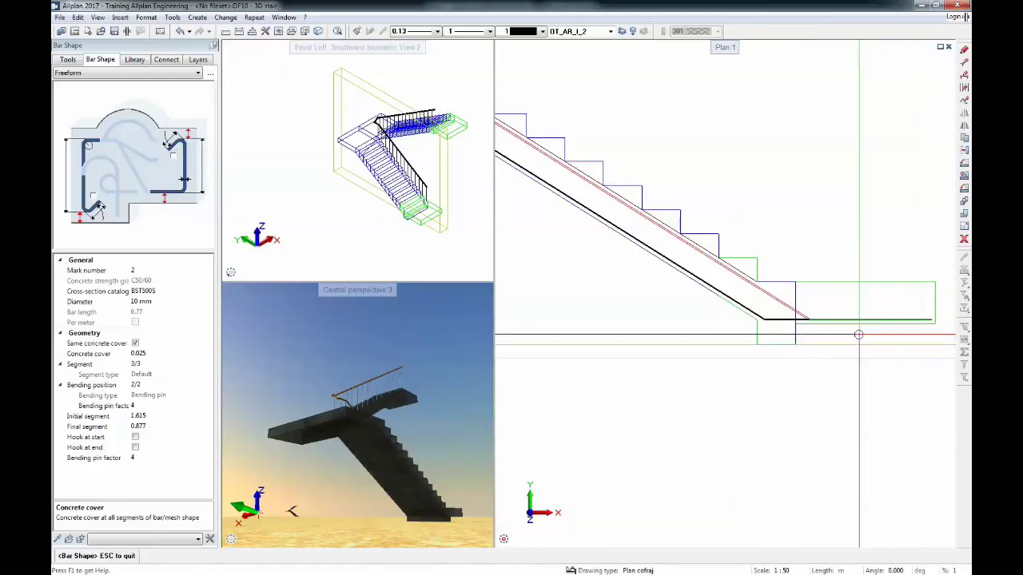
Place the second bar's label above the middle of the flight and leave the bar unplaced.
{"action": "scroll", "coordinate": [861, 334], "scroll_direction": "down", "scroll_amount": 4}
{"action": "key", "text": "Escape"}
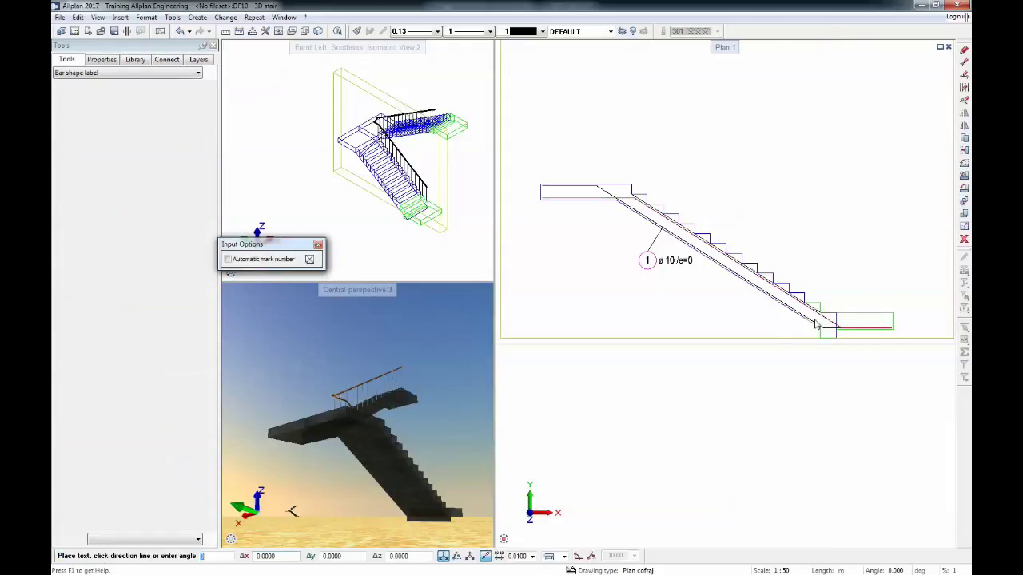
{"action": "left_click", "coordinate": [766, 236]}
{"action": "scroll", "coordinate": [563, 192], "scroll_direction": "up", "scroll_amount": 5}
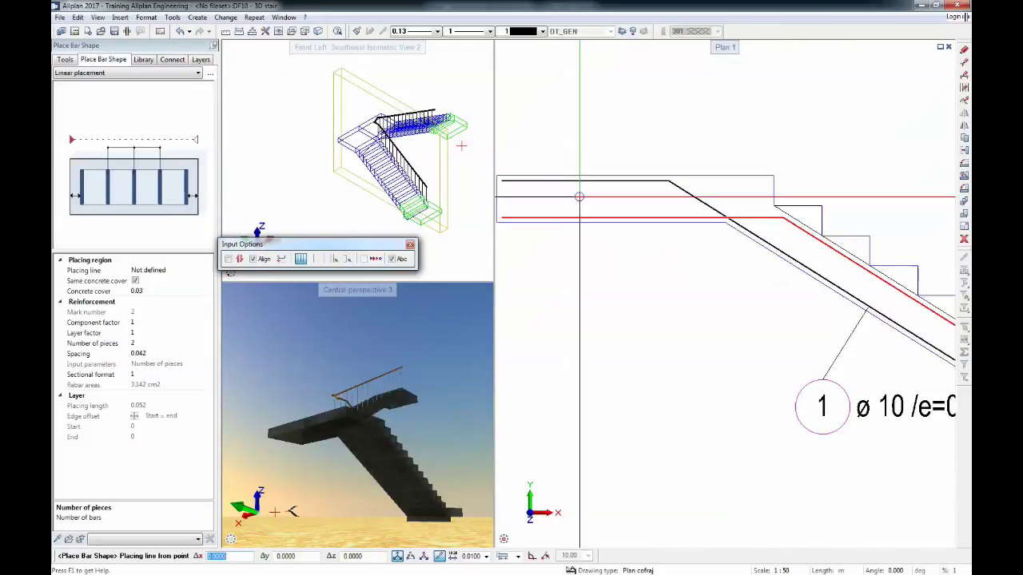
{"action": "key", "text": "Escape"}
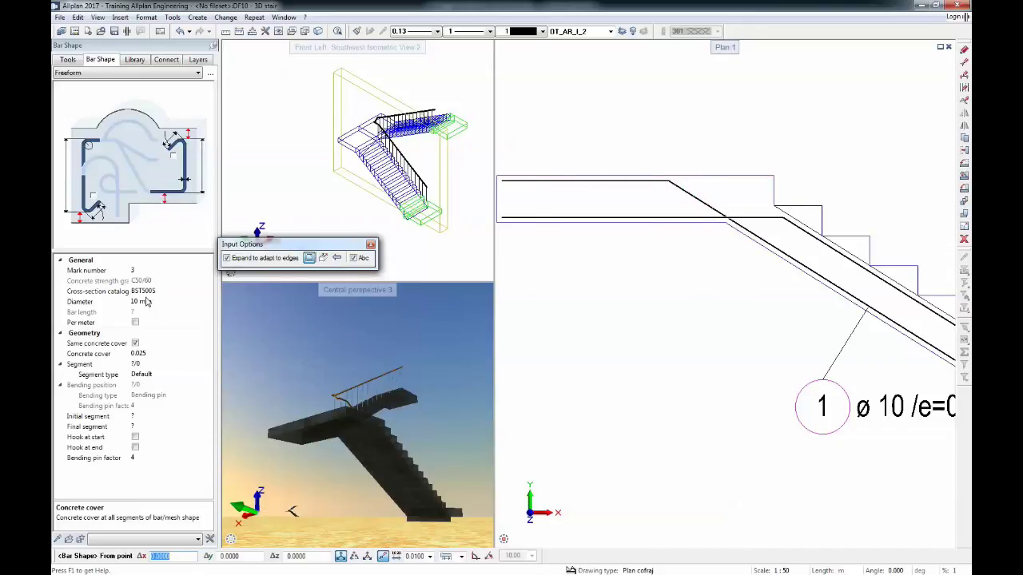
Draw a third bar about 1.28 m along the top edge of the upper landing and about 1.38 m down the upper side of the flight.
{"action": "scroll", "coordinate": [675, 211], "scroll_direction": "down", "scroll_amount": 4}
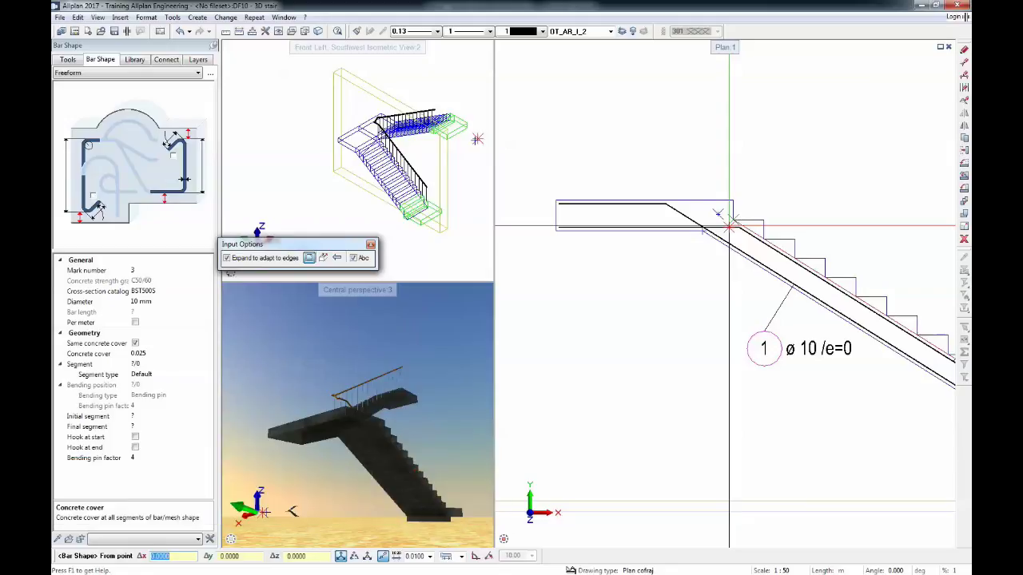
{"action": "scroll", "coordinate": [567, 212], "scroll_direction": "up", "scroll_amount": 1}
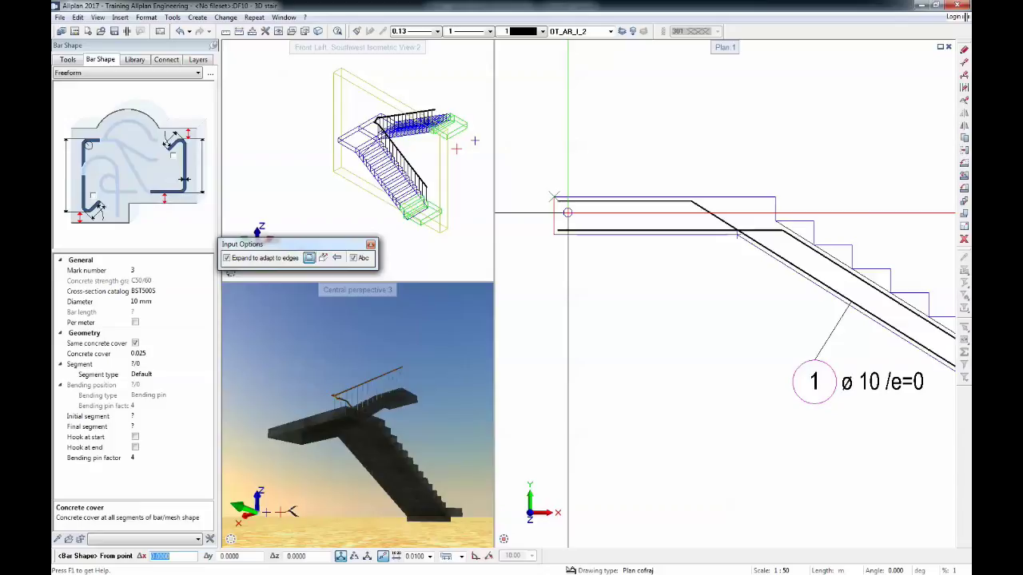
{"action": "key", "text": "Escape"}
{"action": "key", "text": "Escape"}
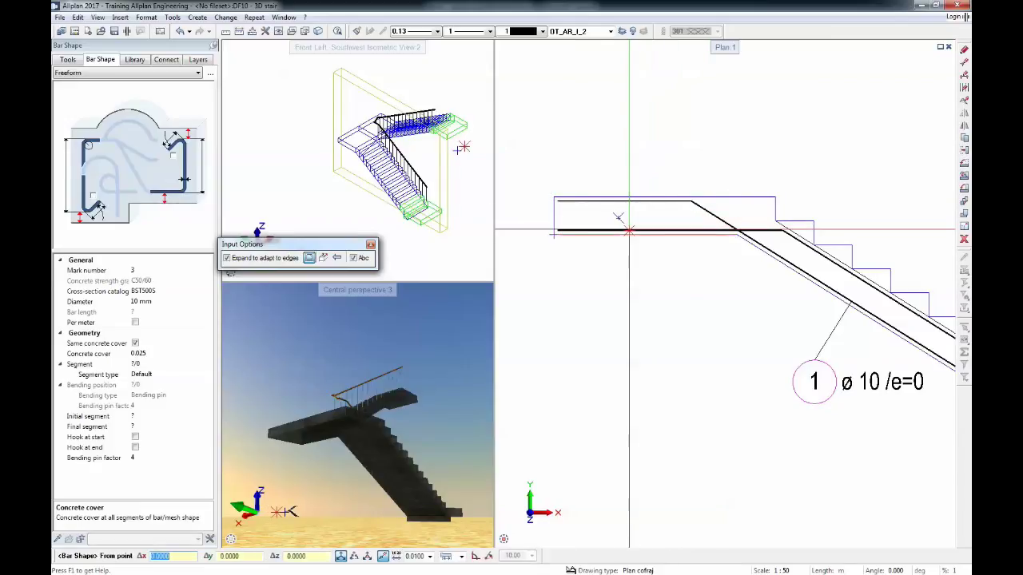
{"action": "scroll", "coordinate": [566, 216], "scroll_direction": "up", "scroll_amount": 2}
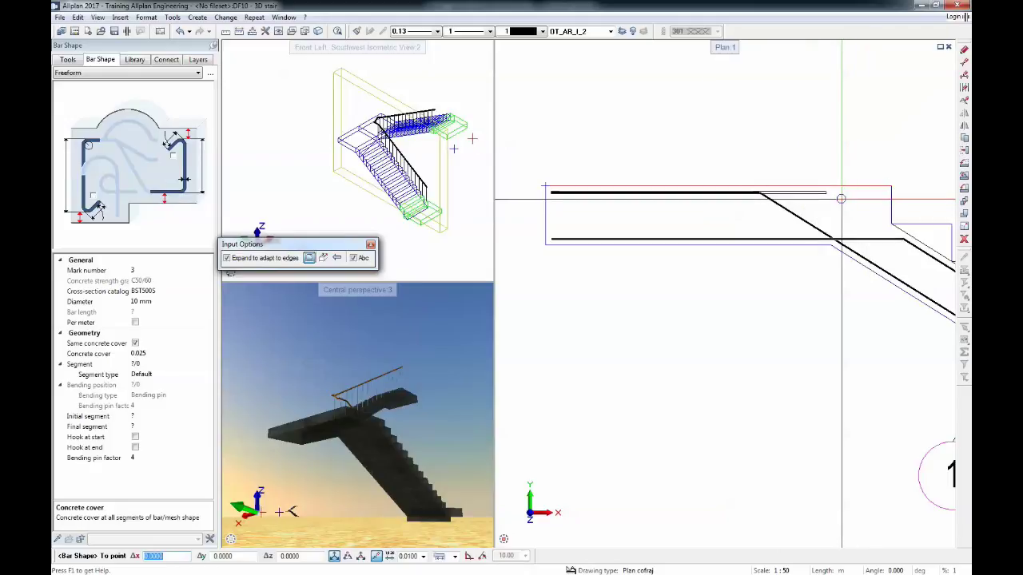
{"action": "scroll", "coordinate": [941, 287], "scroll_direction": "down", "scroll_amount": 3}
{"action": "middle_click_drag", "start_coordinate": [941, 287], "coordinate": [746, 229]}
{"action": "scroll", "coordinate": [746, 229], "scroll_direction": "up", "scroll_amount": 2}
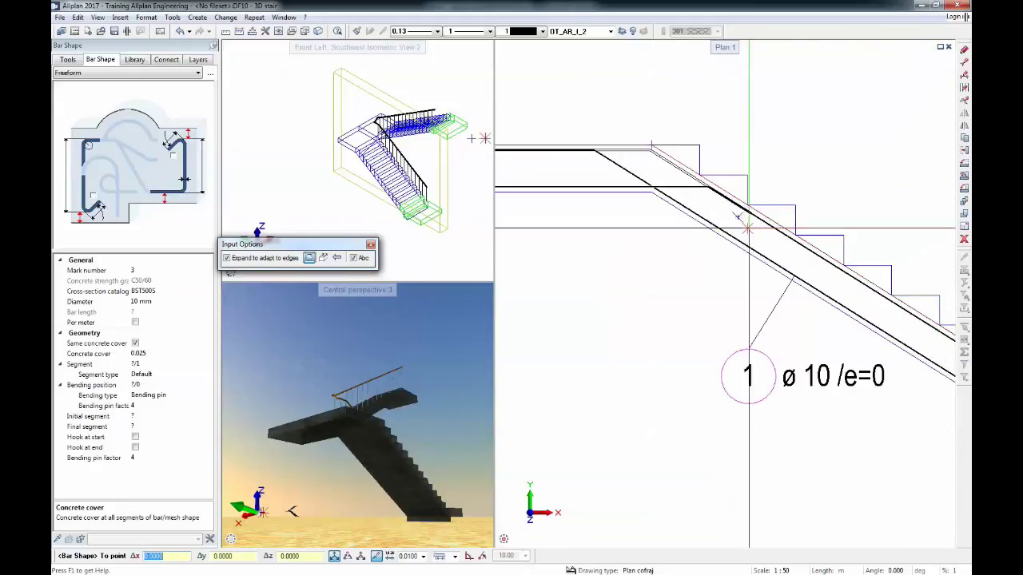
{"action": "left_click", "coordinate": [852, 286]}
{"action": "scroll", "coordinate": [723, 167], "scroll_direction": "down", "scroll_amount": 2}
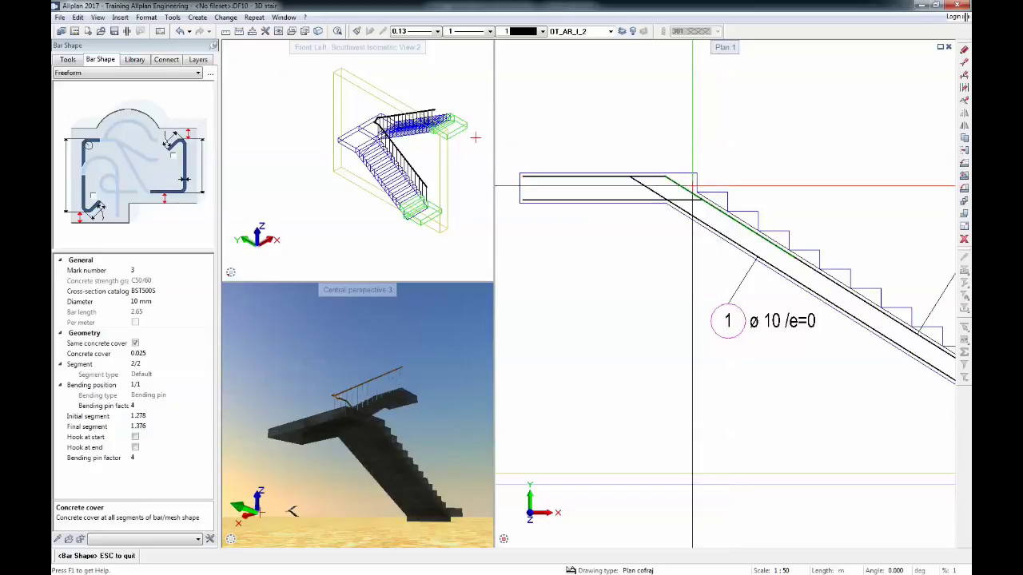
Finish the third bar, place its label above the upper landing and leave the bar unplaced.
{"action": "key", "text": "Escape"}
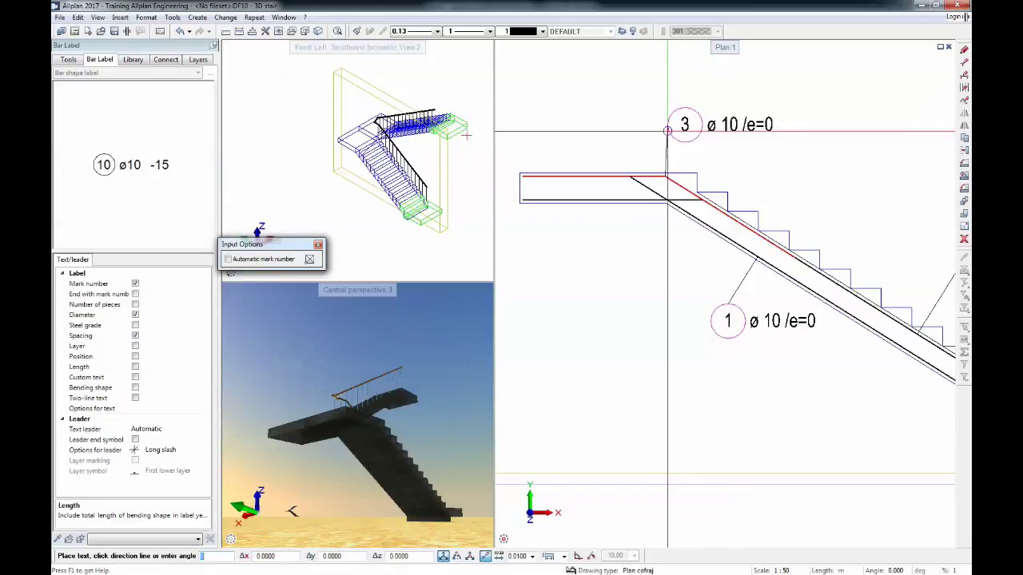
{"action": "left_click", "coordinate": [666, 130]}
{"action": "key", "text": "Escape"}
{"action": "scroll", "coordinate": [588, 133], "scroll_direction": "down", "scroll_amount": 2}
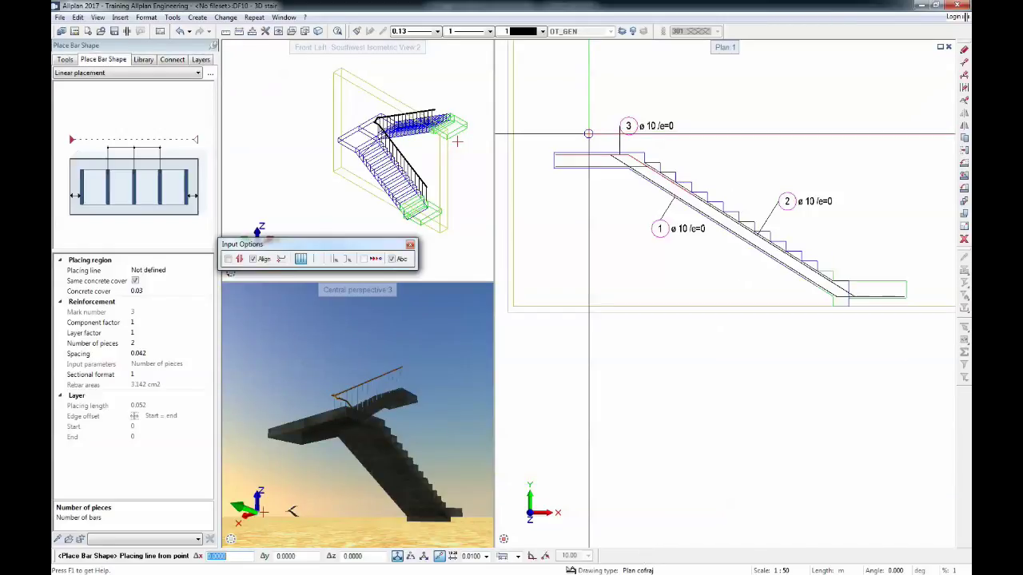
{"action": "scroll", "coordinate": [723, 222], "scroll_direction": "down", "scroll_amount": 1}
{"action": "scroll", "coordinate": [751, 215], "scroll_direction": "up", "scroll_amount": 5}
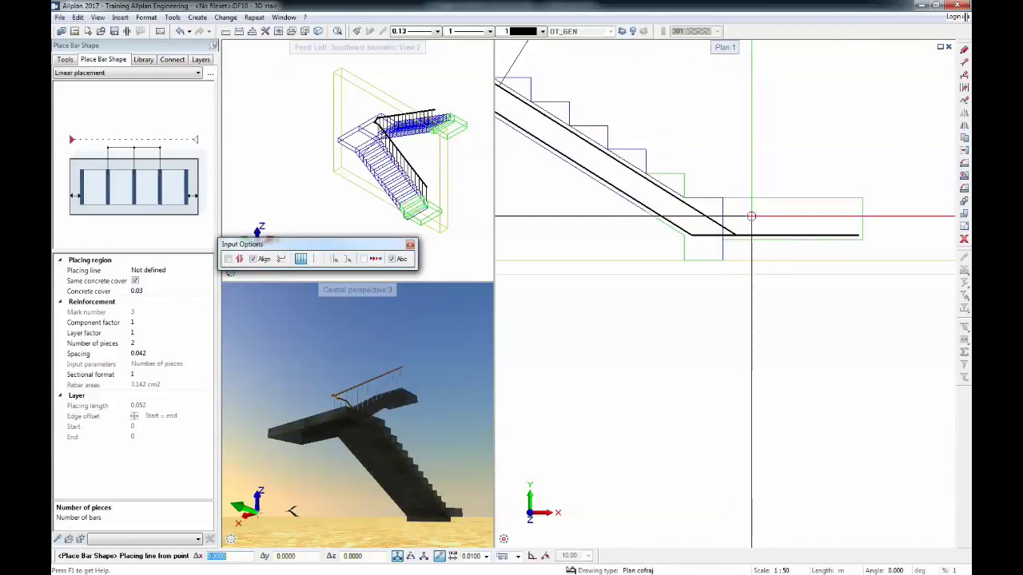
{"action": "scroll", "coordinate": [703, 207], "scroll_direction": "up", "scroll_amount": 1}
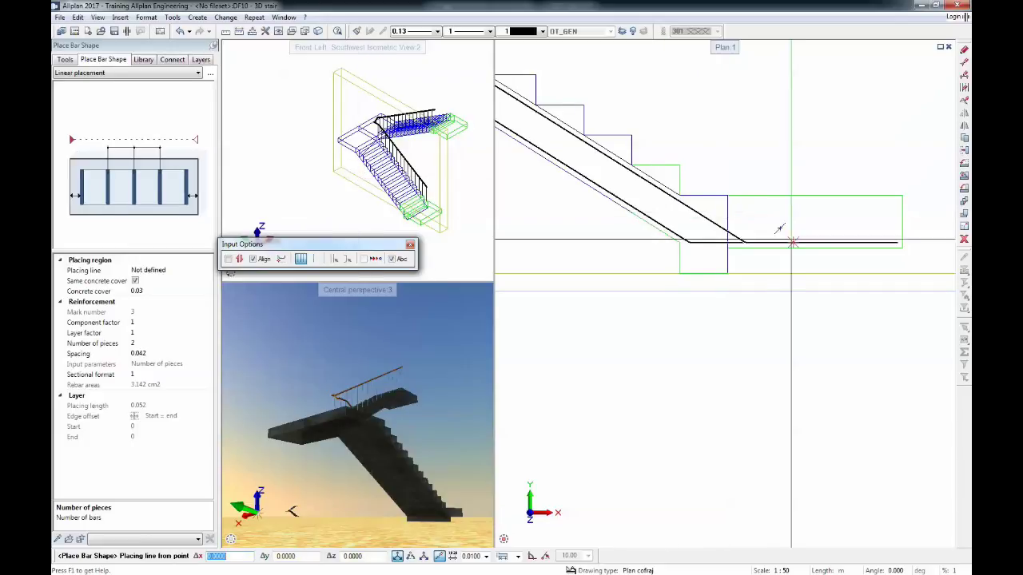
{"action": "key", "text": "Escape"}
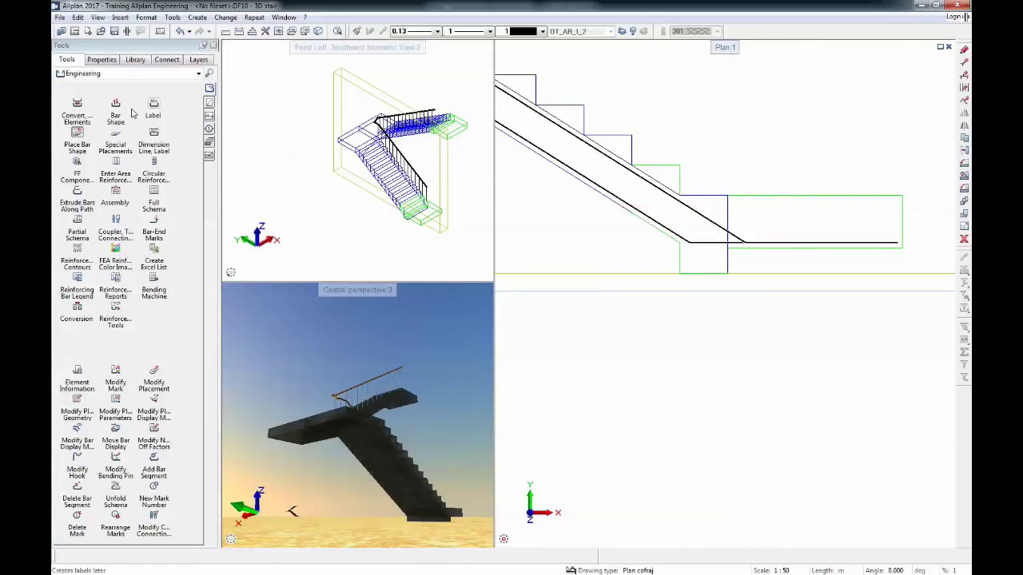
Draw a fourth bar of 14 mm diameter, about 1.57 m along the lower landing's top edge and 1.2 m up the flight's underside.
{"action": "left_click", "coordinate": [110, 113]}
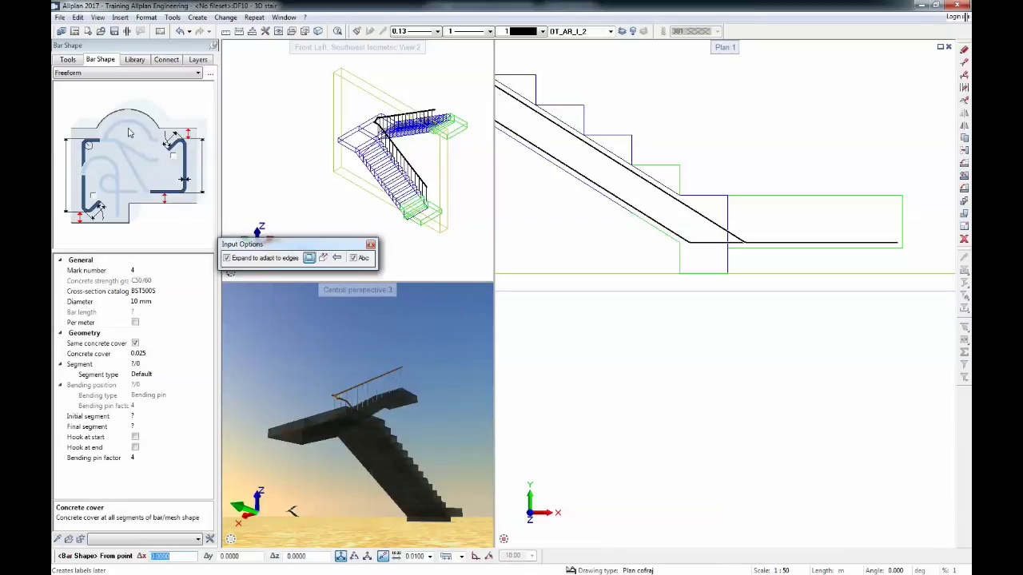
{"action": "scroll", "coordinate": [896, 210], "scroll_direction": "up", "scroll_amount": 1}
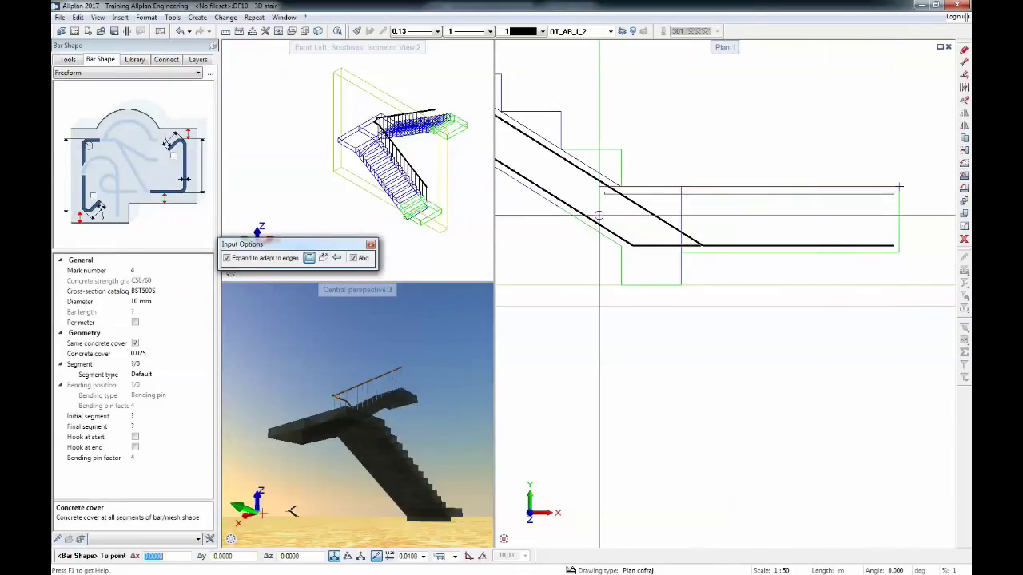
{"action": "middle_click_drag", "start_coordinate": [557, 203], "coordinate": [635, 203]}
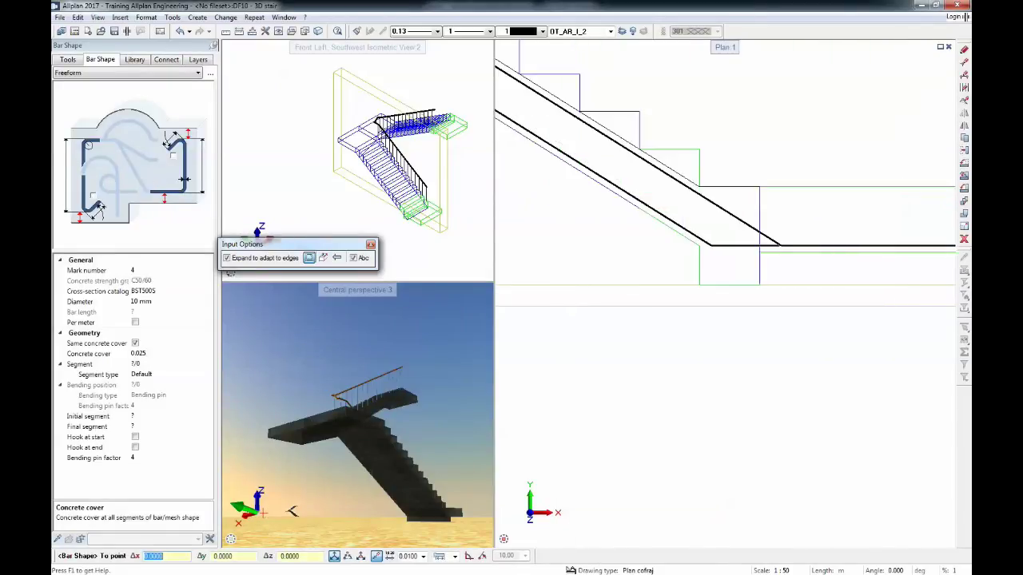
{"action": "left_click", "coordinate": [603, 187]}
{"action": "middle_click_drag", "start_coordinate": [521, 125], "coordinate": [659, 232]}
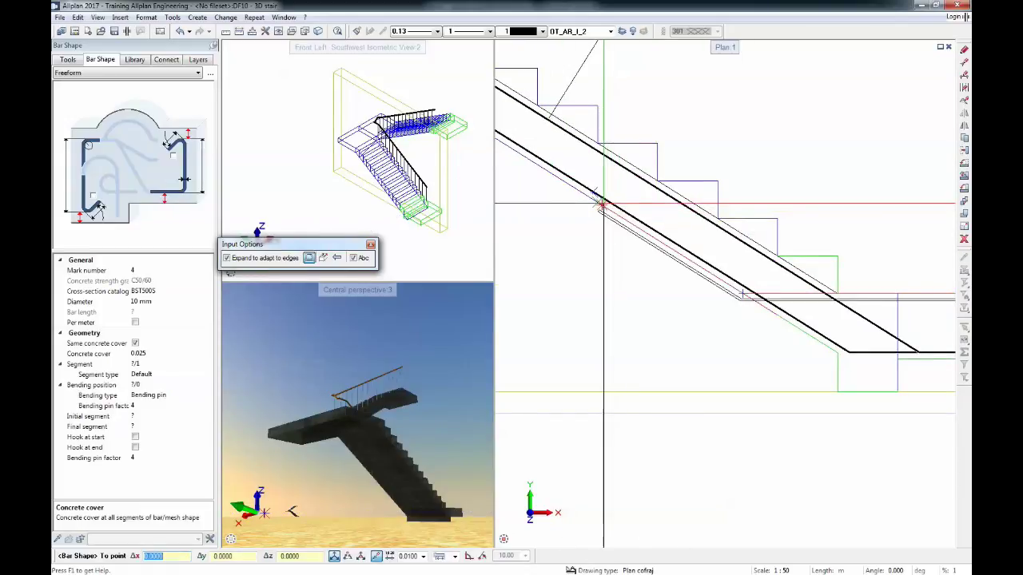
{"action": "left_click", "coordinate": [568, 172]}
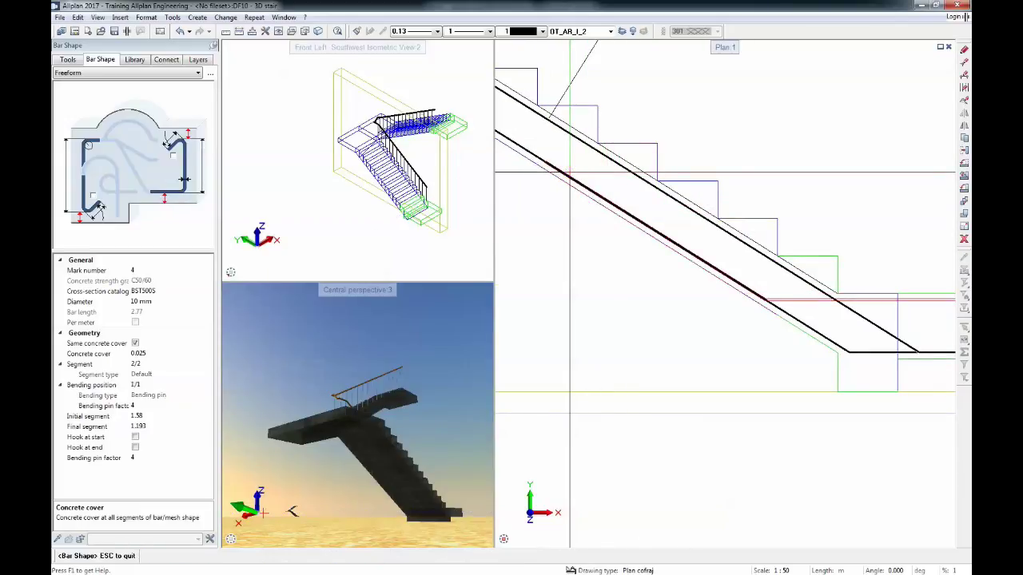
{"action": "left_click", "coordinate": [158, 301]}
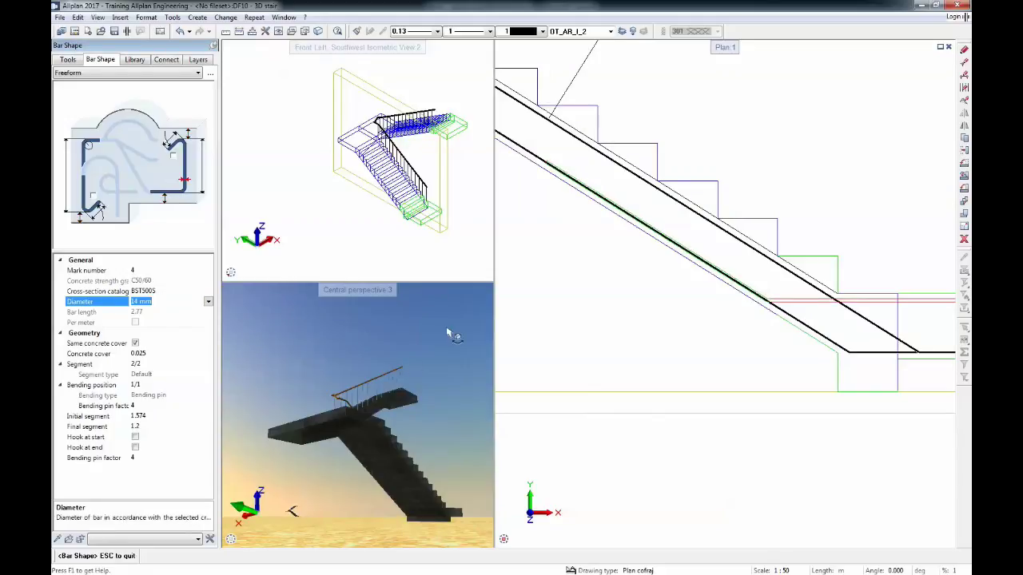
Finish the fourth bar, place its label above the lower landing and leave the bar unplaced.
{"action": "scroll", "coordinate": [455, 249], "scroll_direction": "down", "scroll_amount": 1}
{"action": "scroll", "coordinate": [657, 298], "scroll_direction": "down", "scroll_amount": 5}
{"action": "middle_click_drag", "start_coordinate": [600, 256], "coordinate": [733, 306]}
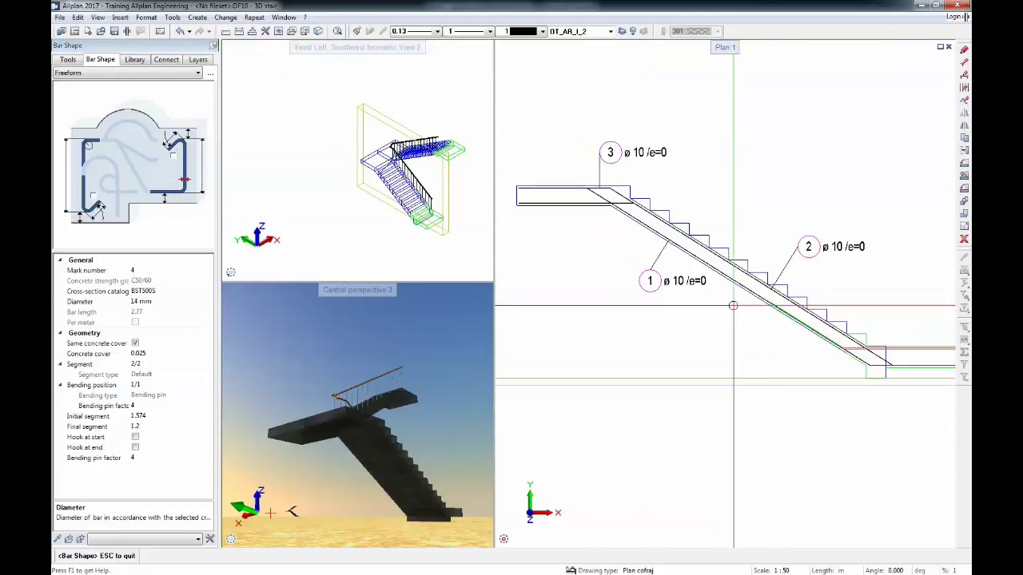
{"action": "key", "text": "Escape"}
{"action": "middle_click_drag", "start_coordinate": [834, 355], "coordinate": [637, 248]}
{"action": "scroll", "coordinate": [709, 249], "scroll_direction": "up", "scroll_amount": 2}
{"action": "left_click", "coordinate": [723, 180]}
{"action": "key", "text": "Escape"}
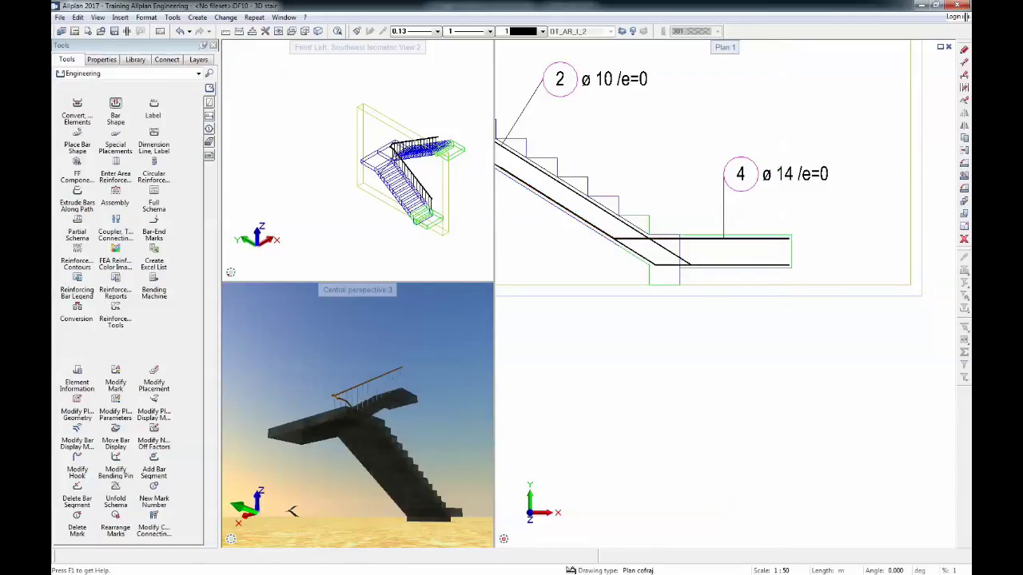
{"action": "right_click", "coordinate": [701, 264]}
{"action": "right_click", "coordinate": [701, 264]}
{"action": "scroll", "coordinate": [763, 309], "scroll_direction": "down", "scroll_amount": 3}
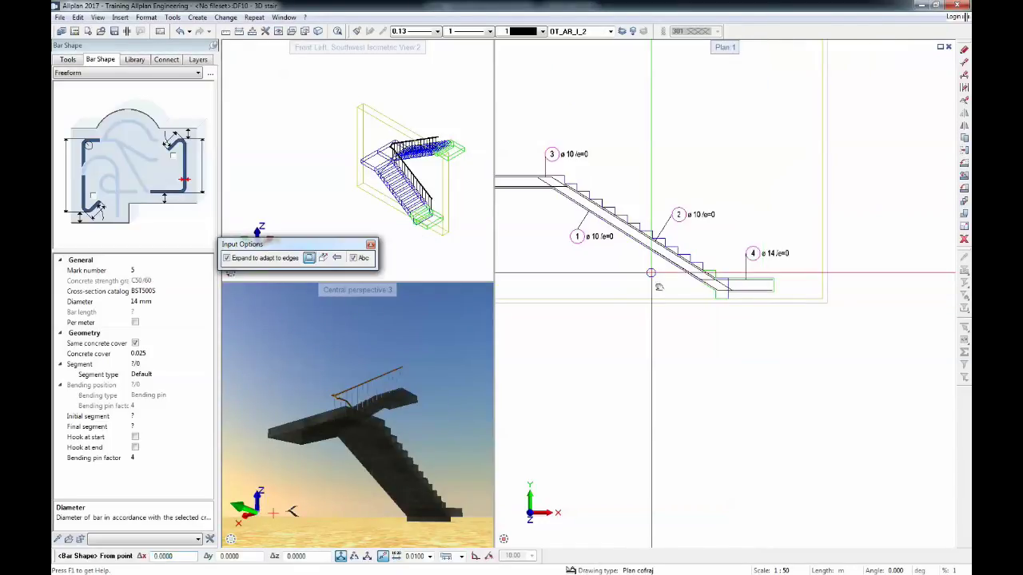
{"action": "middle_click_drag", "start_coordinate": [651, 271], "coordinate": [697, 312]}
{"action": "key", "text": "Escape"}
Fit a closed stirrup of 8 mm diameter with 0.03 m concrete cover into the beam at the foot of the flight.
{"action": "scroll", "coordinate": [703, 335], "scroll_direction": "up", "scroll_amount": 3}
{"action": "scroll", "coordinate": [846, 340], "scroll_direction": "up", "scroll_amount": 3}
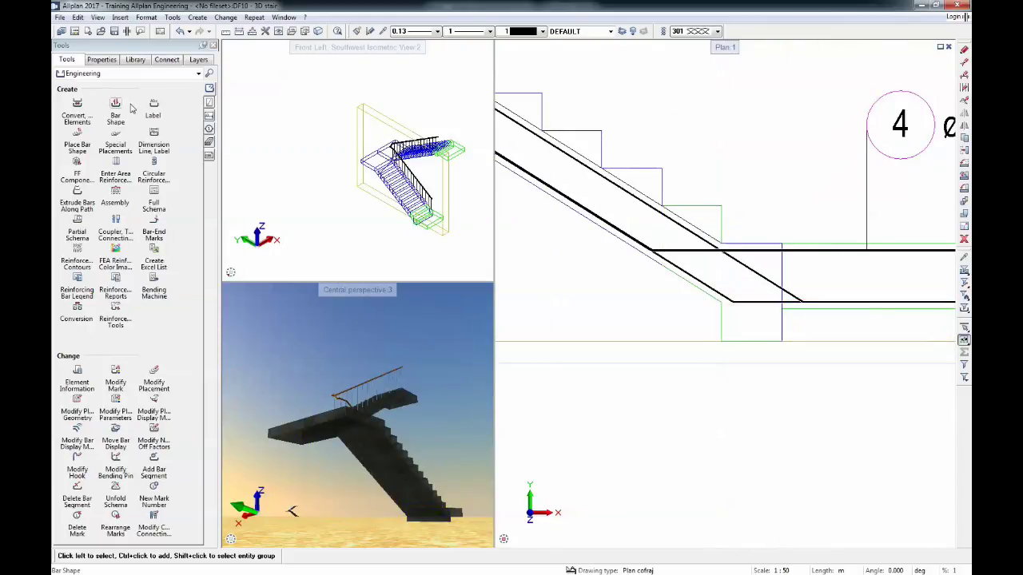
{"action": "right_click", "coordinate": [758, 257]}
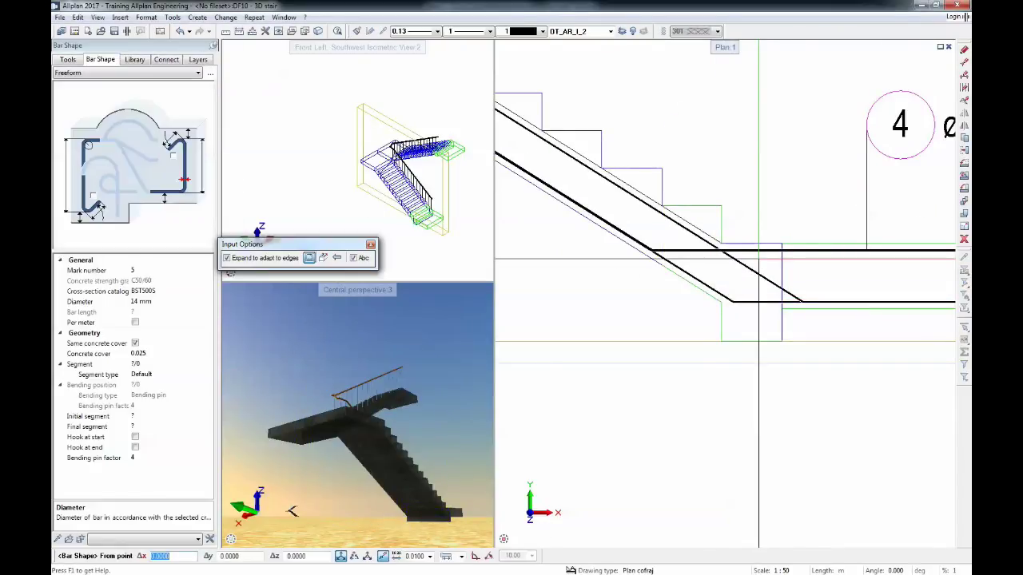
{"action": "left_click", "coordinate": [93, 74]}
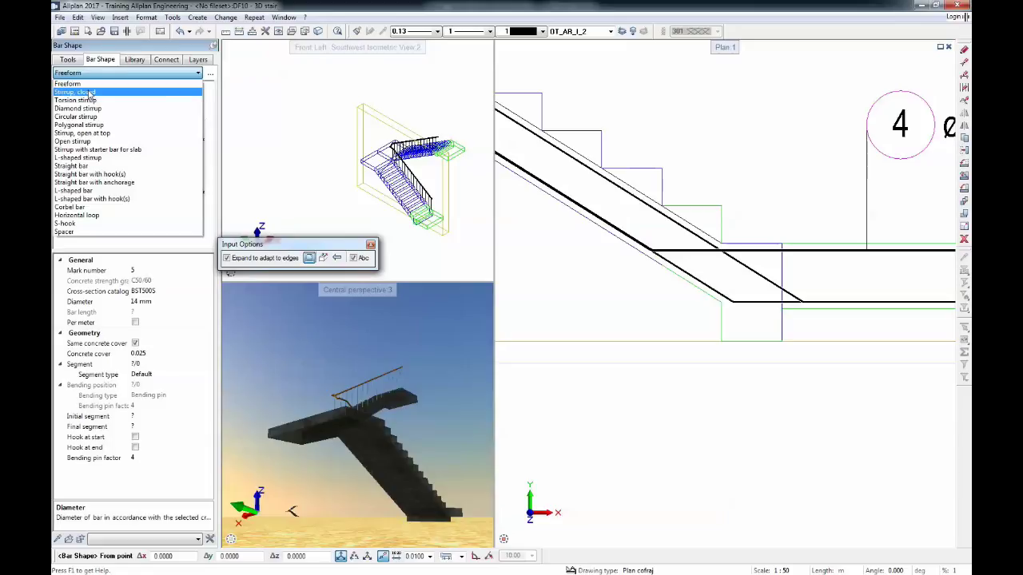
{"action": "left_click", "coordinate": [88, 93]}
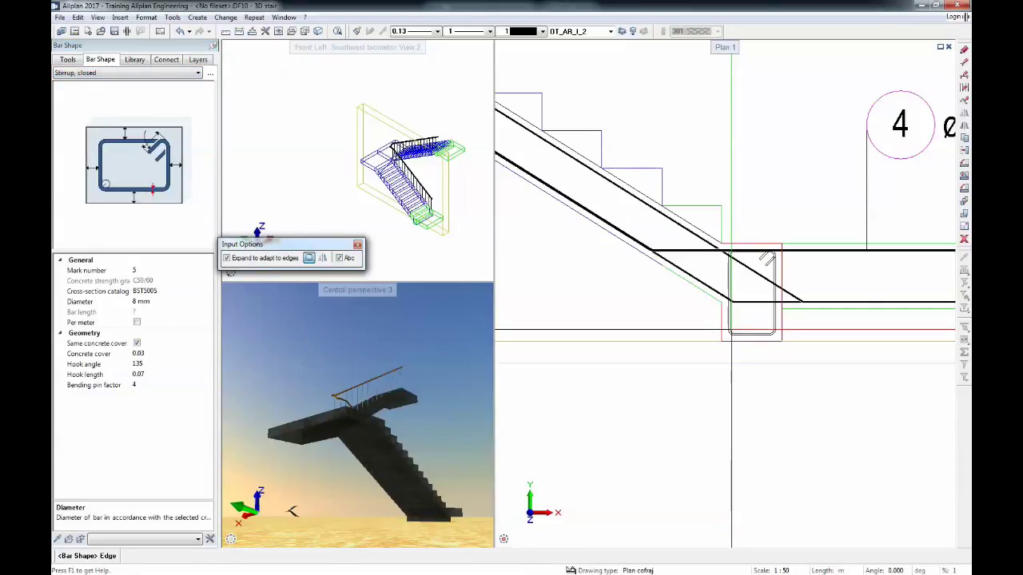
{"action": "left_click", "coordinate": [751, 291]}
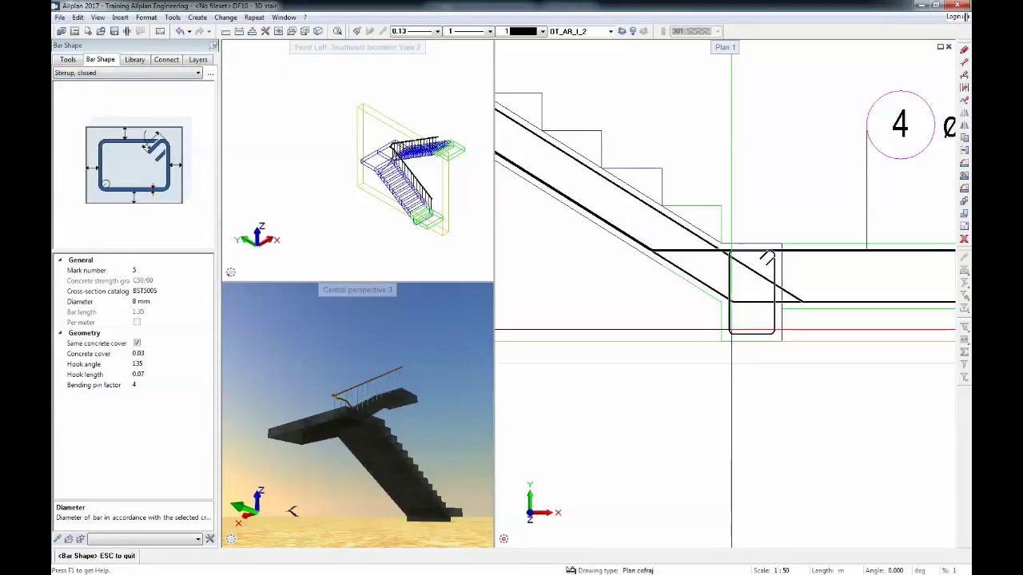
Finish the stirrup, place its label below the beam and leave the stirrup unplaced.
{"action": "key", "text": "Escape"}
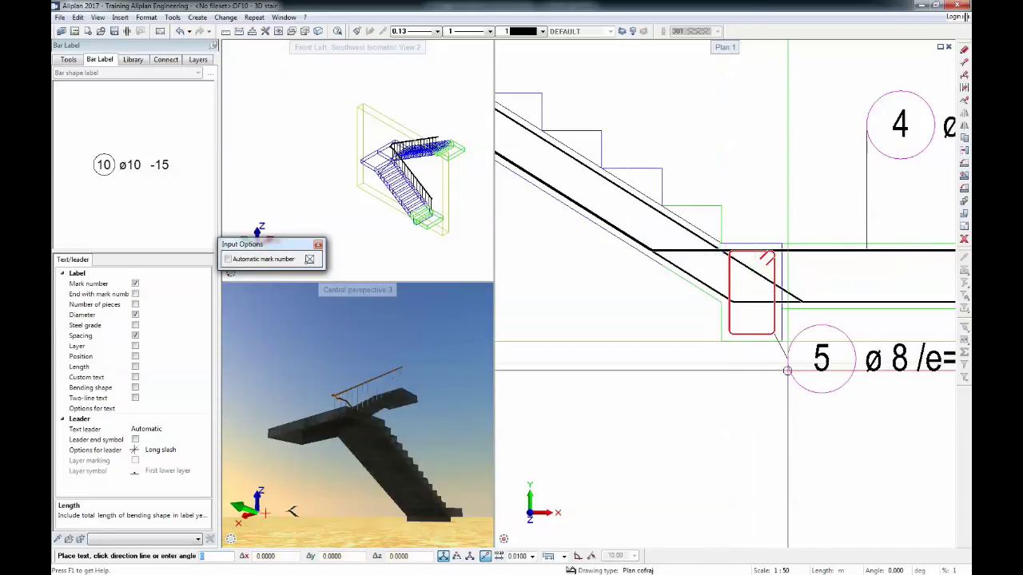
{"action": "left_click", "coordinate": [752, 435]}
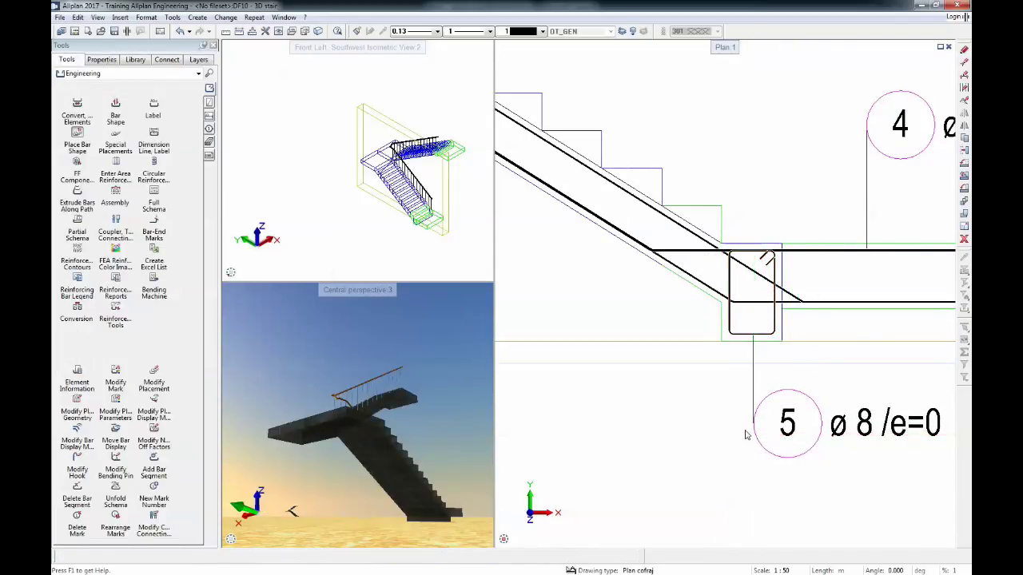
{"action": "key", "text": "Escape"}
{"action": "scroll", "coordinate": [743, 415], "scroll_direction": "down", "scroll_amount": 3}
{"action": "key", "text": "Escape"}
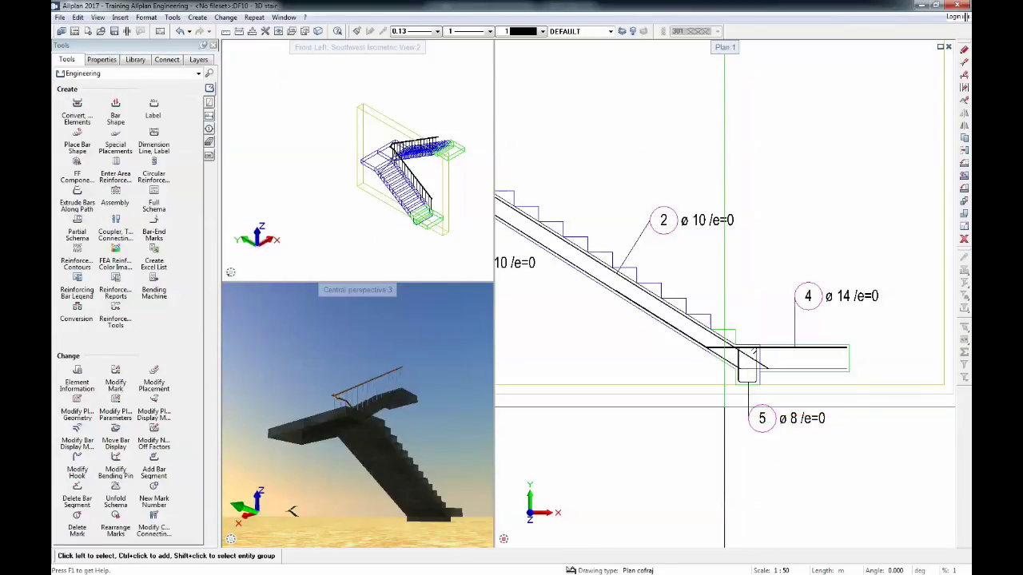
Set up a straight bar shown as a point, with 8 mm diameter and a bar length of 1 m.
{"action": "scroll", "coordinate": [724, 406], "scroll_direction": "down", "scroll_amount": 3}
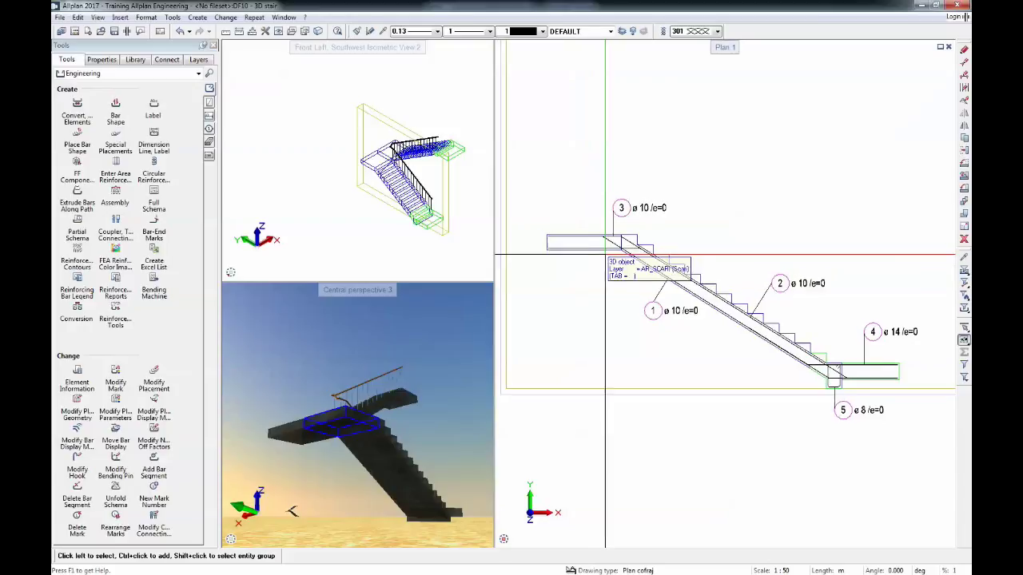
{"action": "scroll", "coordinate": [605, 250], "scroll_direction": "up", "scroll_amount": 3}
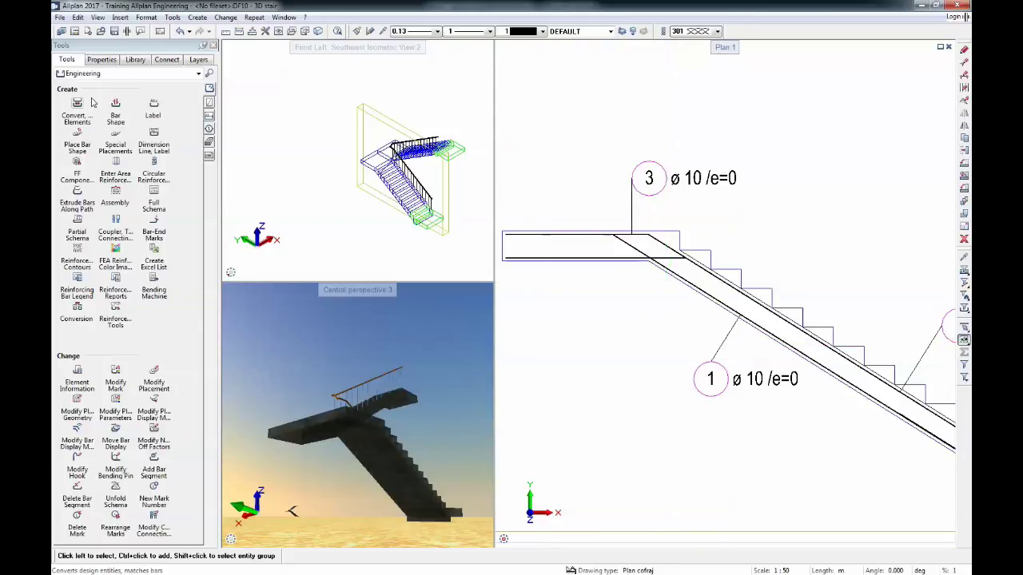
{"action": "left_click", "coordinate": [112, 117]}
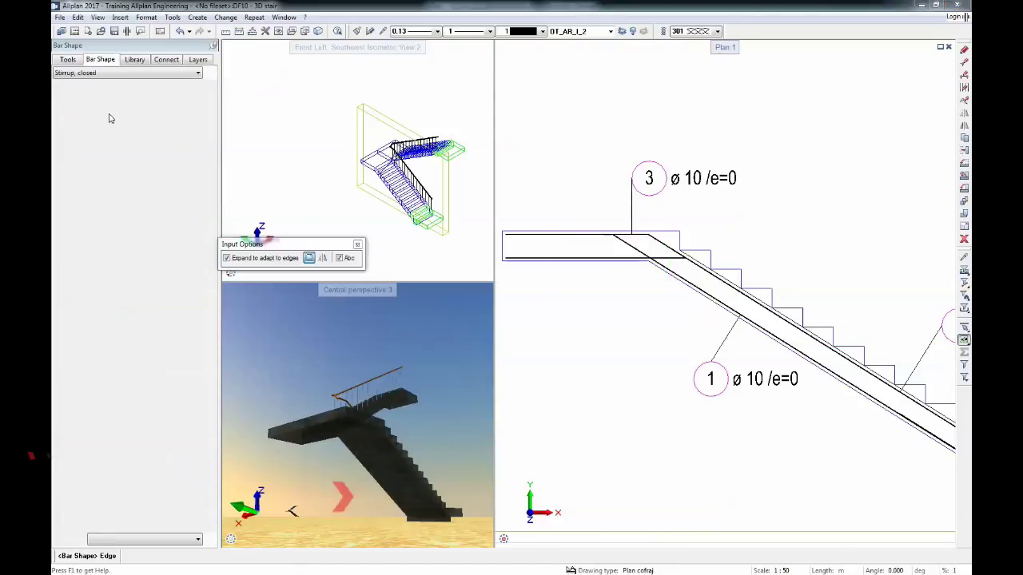
{"action": "left_click", "coordinate": [111, 73]}
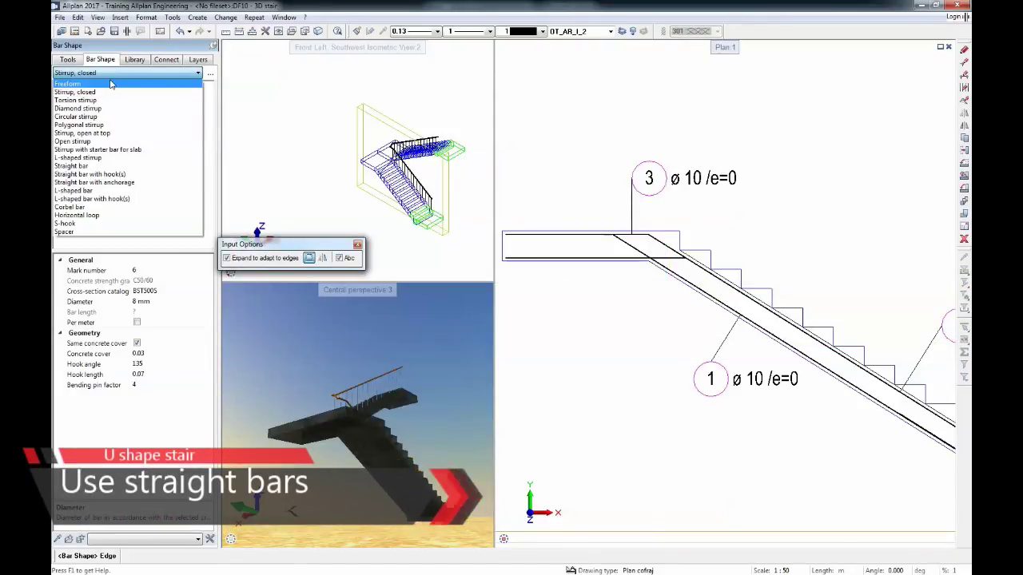
{"action": "left_click", "coordinate": [211, 76]}
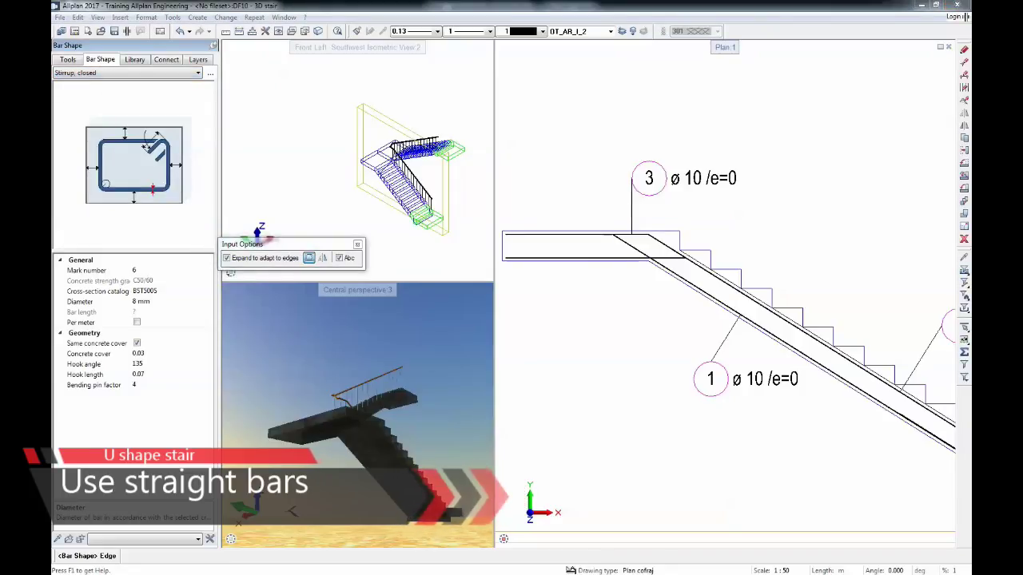
{"action": "left_click", "coordinate": [210, 74]}
{"action": "left_click_drag", "start_coordinate": [305, 123], "coordinate": [386, 99]}
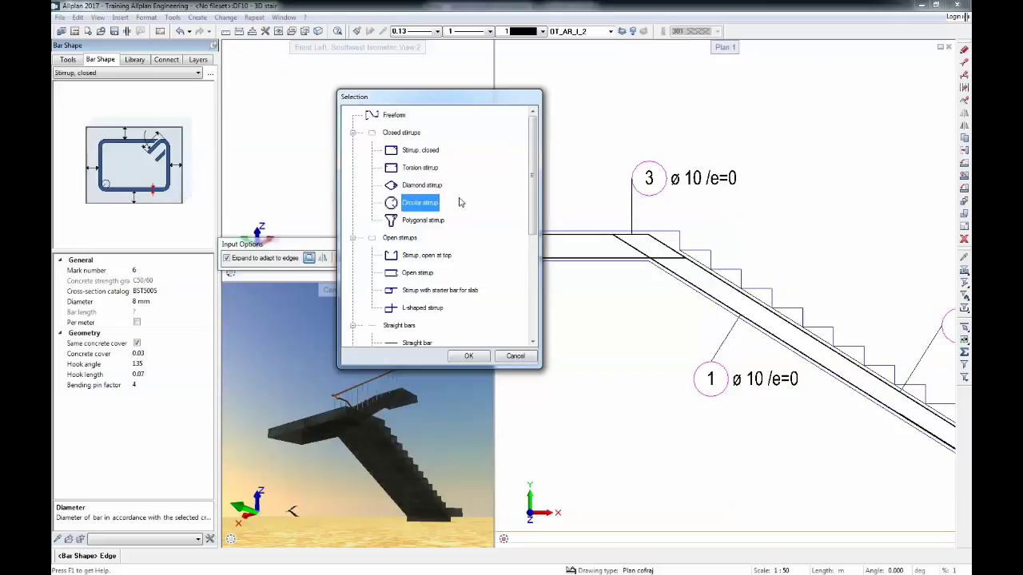
{"action": "scroll", "coordinate": [459, 202], "scroll_direction": "down", "scroll_amount": 1}
{"action": "double_click", "coordinate": [421, 294]}
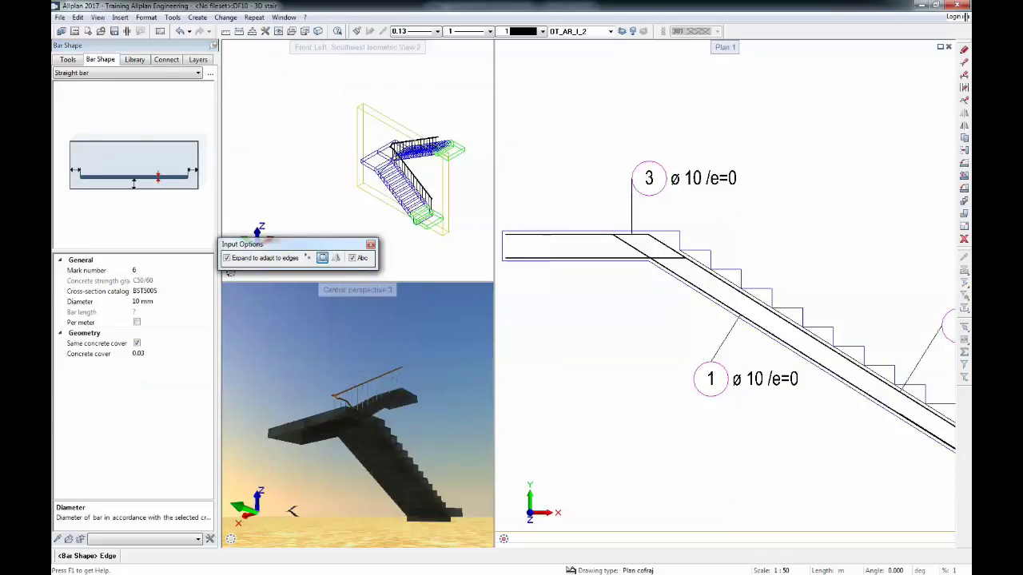
{"action": "left_click", "coordinate": [309, 258]}
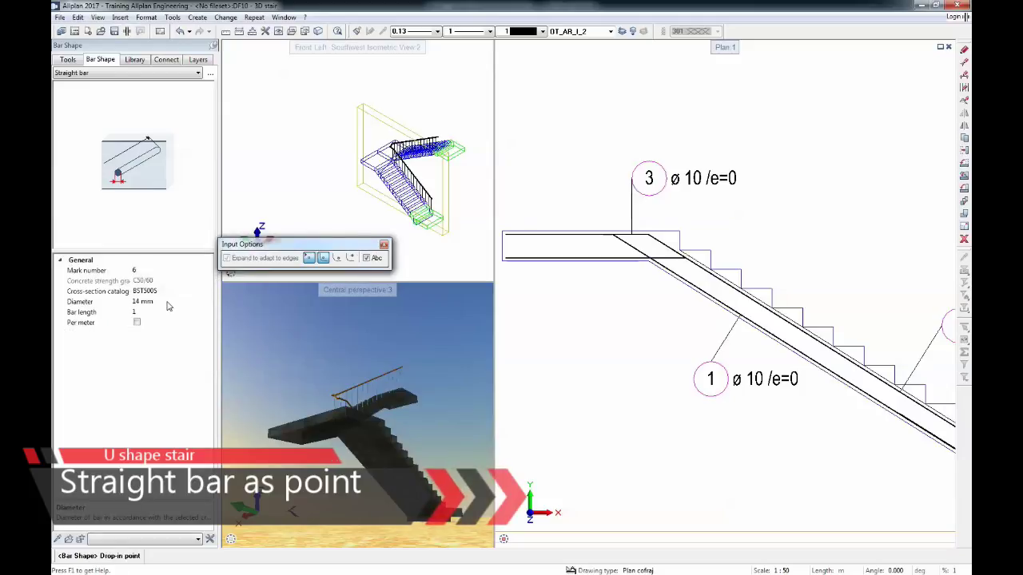
{"action": "left_click", "coordinate": [171, 299]}
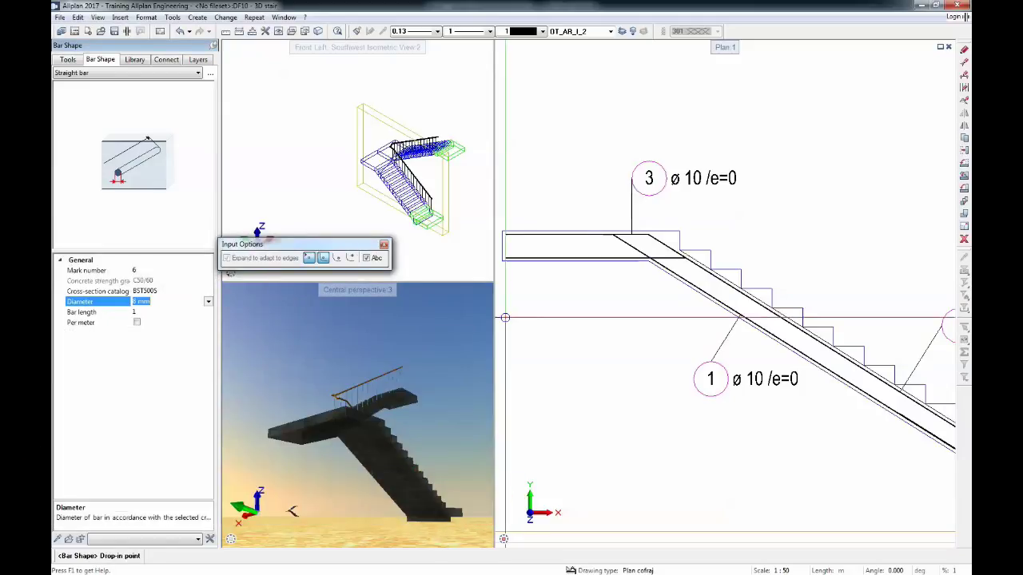
Place the point bar directly beneath the upper landing's top bar, beside the upper end of the flight's underside bar.
{"action": "scroll", "coordinate": [701, 288], "scroll_direction": "up", "scroll_amount": 5}
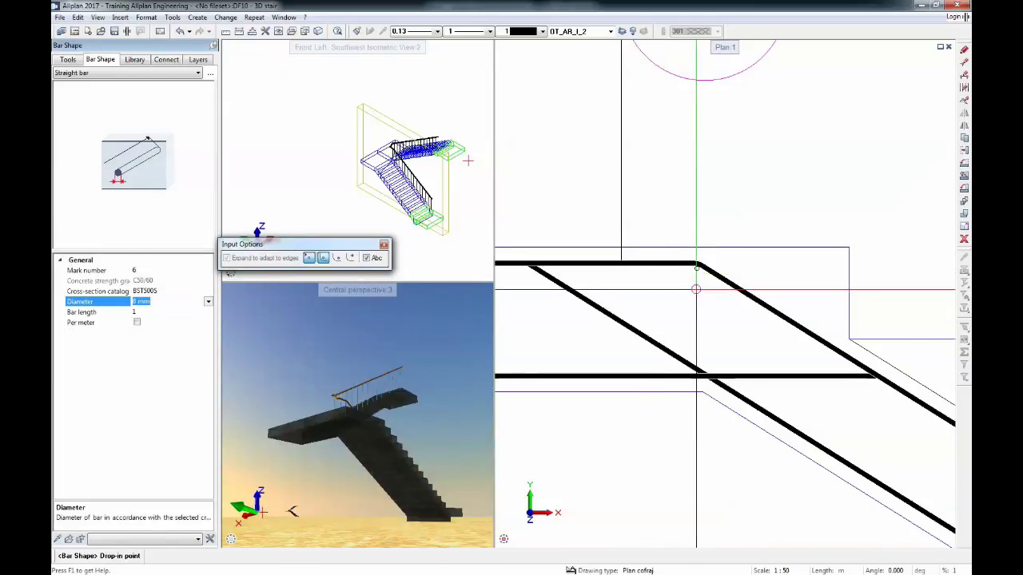
{"action": "scroll", "coordinate": [693, 288], "scroll_direction": "down", "scroll_amount": 4}
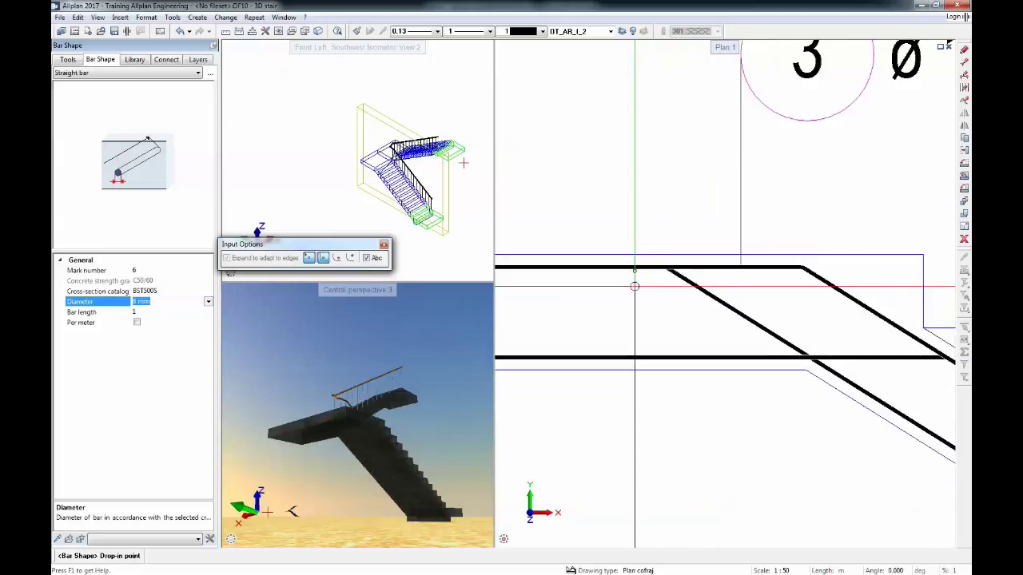
{"action": "scroll", "coordinate": [643, 286], "scroll_direction": "up", "scroll_amount": 4}
{"action": "scroll", "coordinate": [697, 278], "scroll_direction": "up", "scroll_amount": 3}
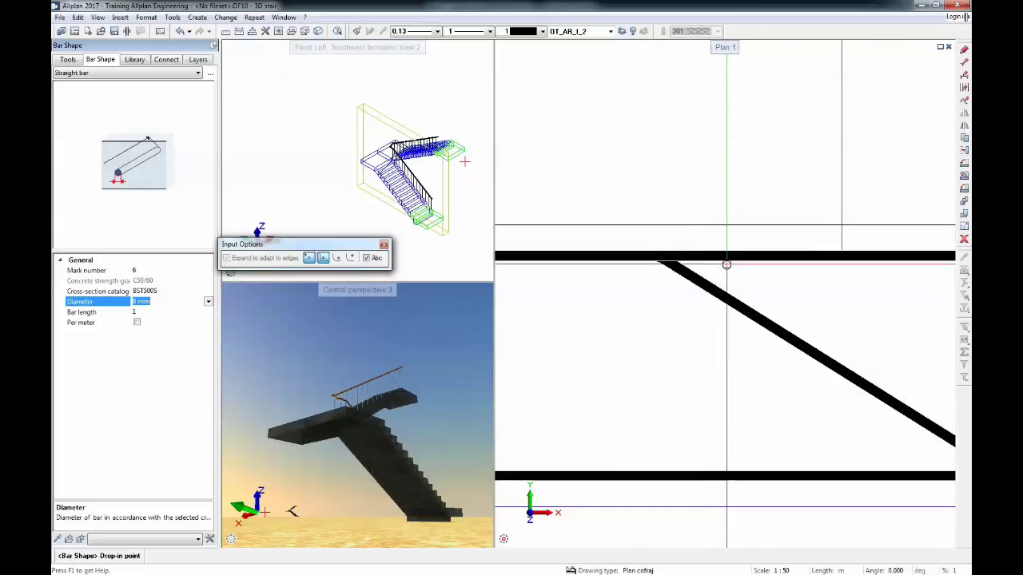
{"action": "scroll", "coordinate": [727, 267], "scroll_direction": "up", "scroll_amount": 3}
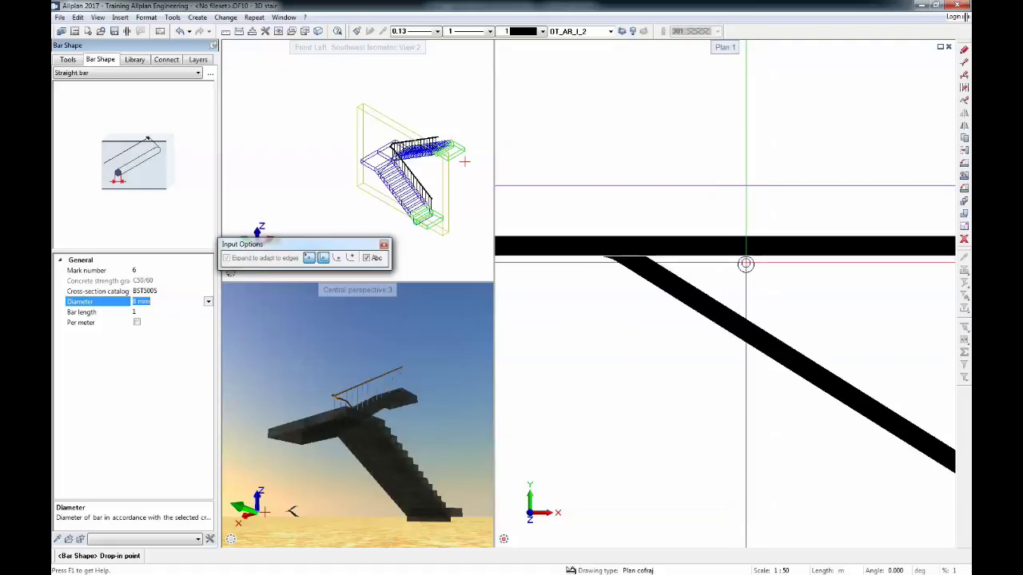
{"action": "scroll", "coordinate": [695, 263], "scroll_direction": "up", "scroll_amount": 3}
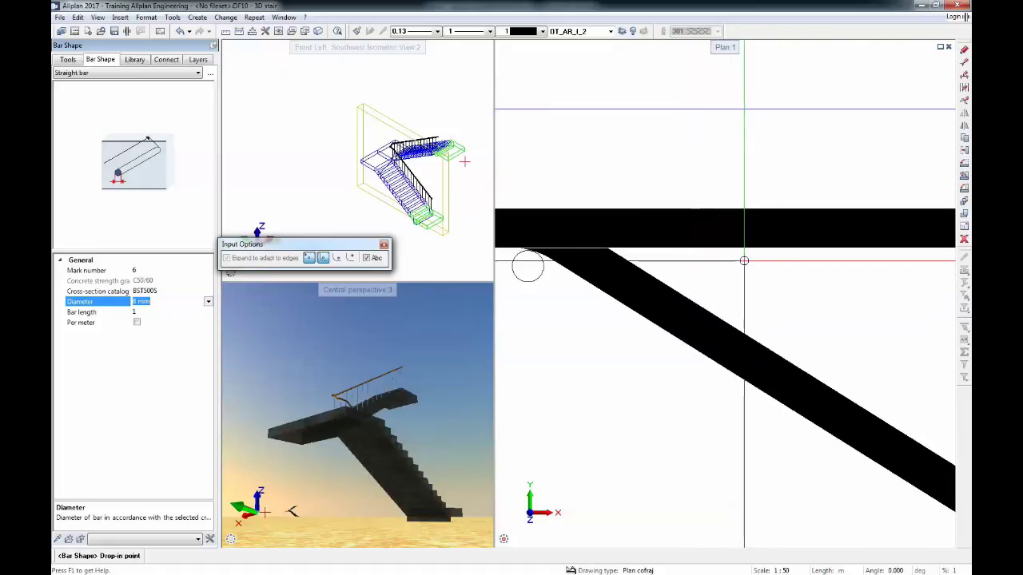
{"action": "scroll", "coordinate": [774, 255], "scroll_direction": "down", "scroll_amount": 2}
{"action": "key", "text": "Escape"}
{"action": "scroll", "coordinate": [772, 254], "scroll_direction": "down", "scroll_amount": 5}
{"action": "key", "text": "Escape"}
{"action": "right_click", "coordinate": [775, 256]}
{"action": "left_click", "coordinate": [774, 256]}
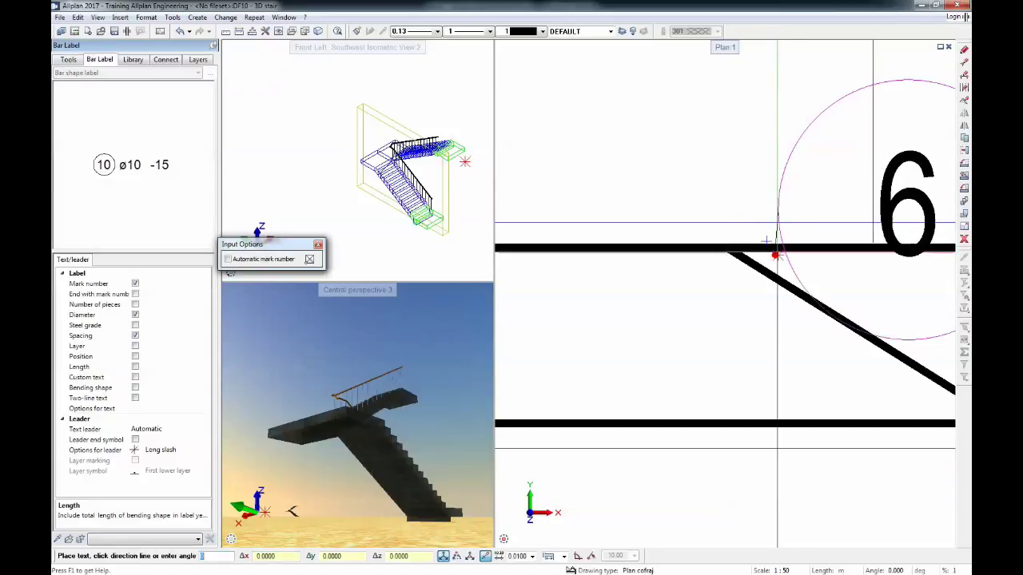
Place the point bar's label above the upper landing, beside the label of bar 3, and leave the bar unplaced.
{"action": "scroll", "coordinate": [774, 246], "scroll_direction": "down", "scroll_amount": 4}
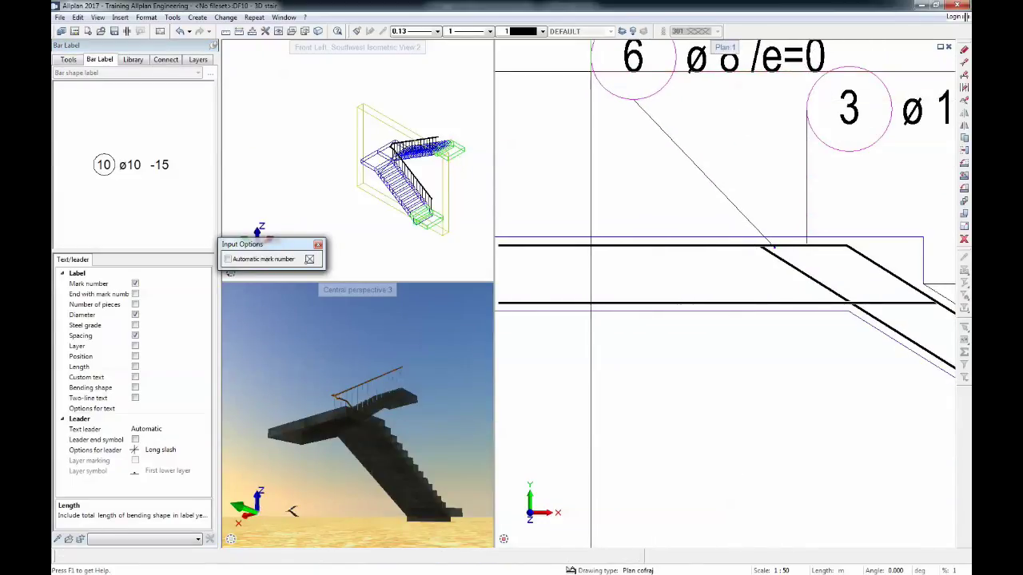
{"action": "left_click", "coordinate": [592, 72]}
{"action": "key", "text": "Escape"}
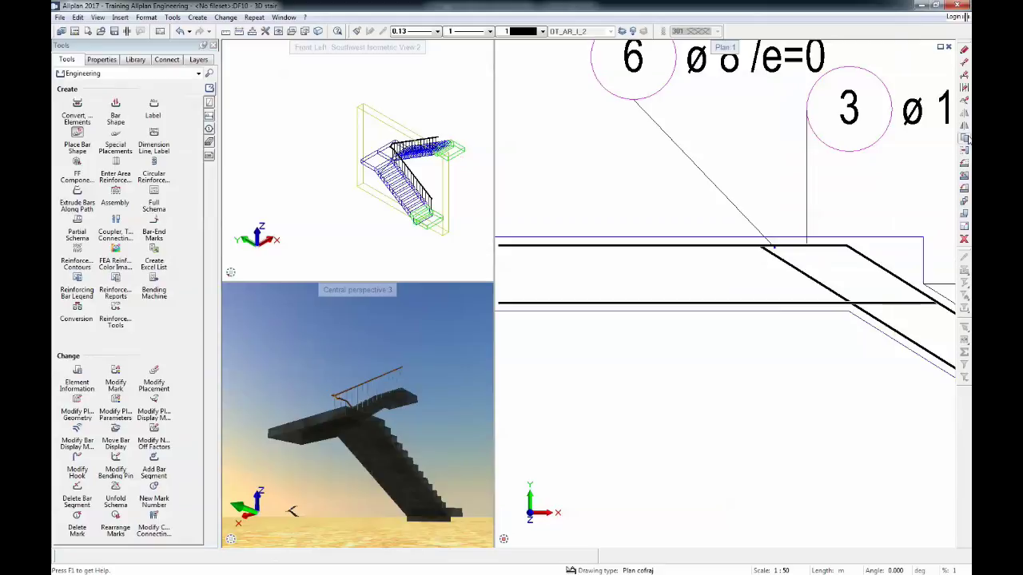
Copy the point bar 8 times at 0.15 m spacing beneath the upper landing's top bar, heading away from the flight.
{"action": "scroll", "coordinate": [831, 255], "scroll_direction": "up", "scroll_amount": 2}
{"action": "left_click", "coordinate": [963, 339]}
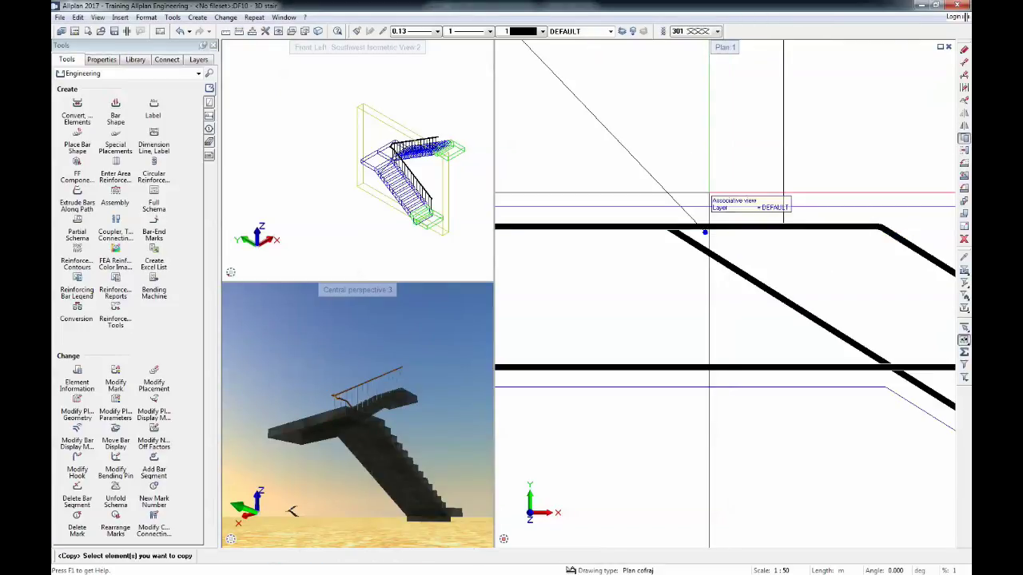
{"action": "left_click_drag", "start_coordinate": [646, 155], "coordinate": [725, 279]}
{"action": "scroll", "coordinate": [710, 256], "scroll_direction": "up", "scroll_amount": 2}
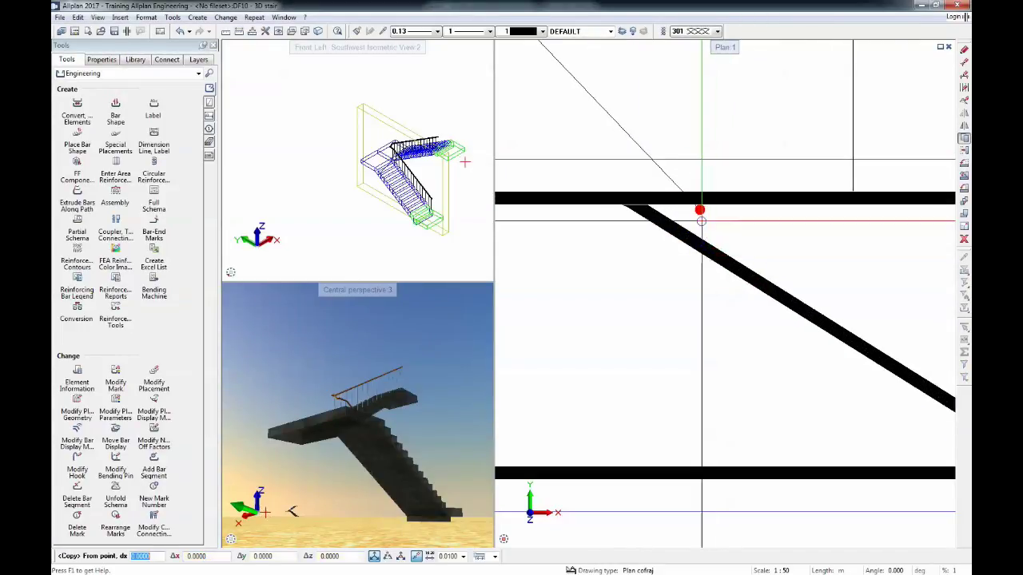
{"action": "left_click", "coordinate": [699, 209]}
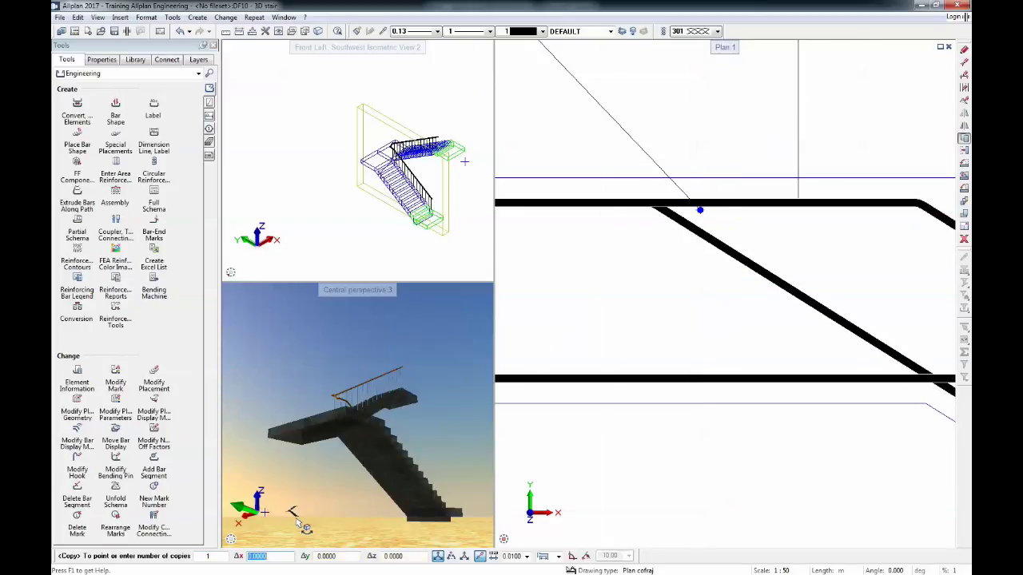
{"action": "left_click", "coordinate": [219, 553]}
{"action": "type", "text": "8"}
{"action": "key", "text": "Return"}
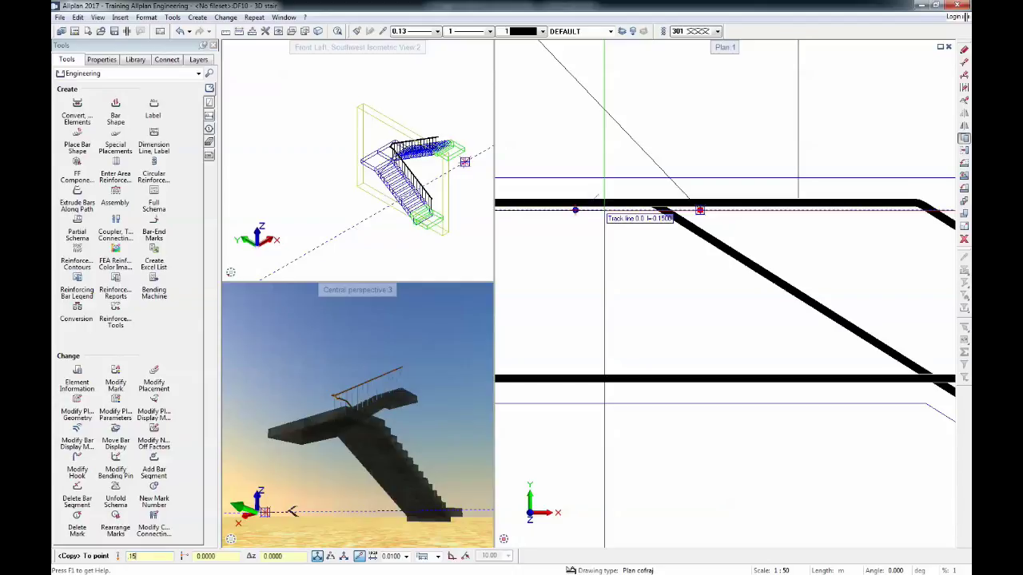
{"action": "left_click", "coordinate": [603, 211]}
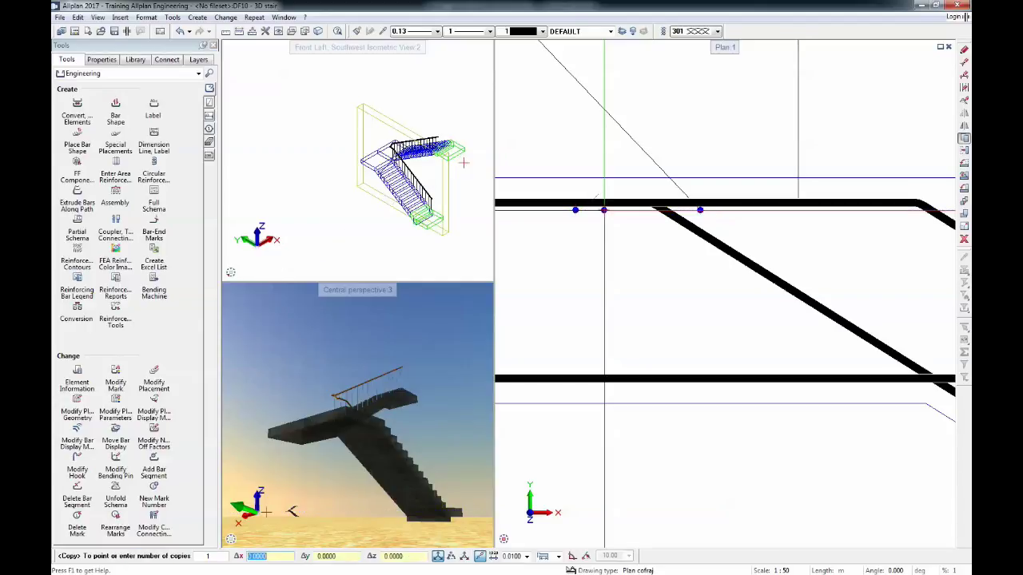
{"action": "scroll", "coordinate": [631, 271], "scroll_direction": "down", "scroll_amount": 5}
{"action": "scroll", "coordinate": [632, 270], "scroll_direction": "up", "scroll_amount": 2}
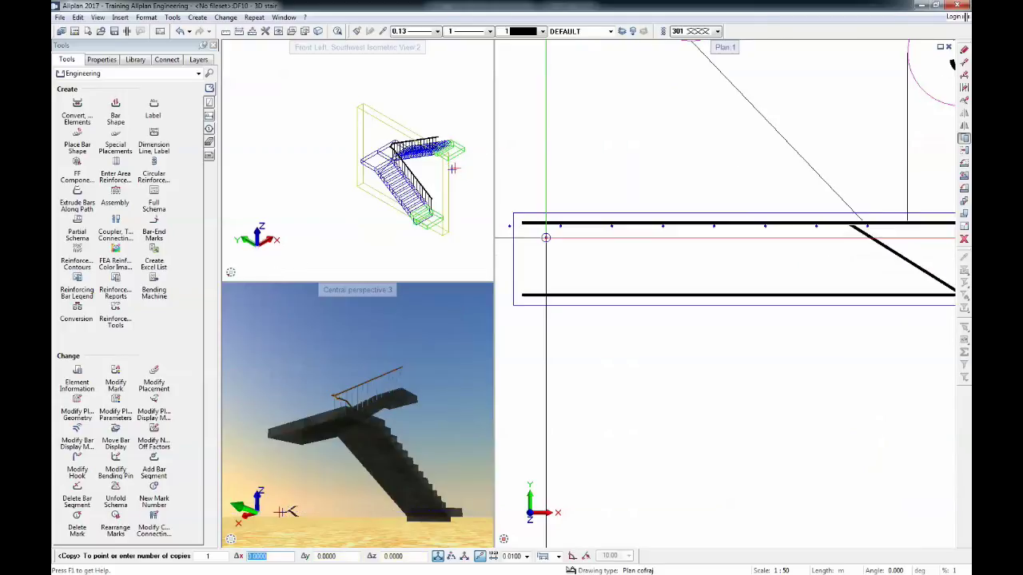
{"action": "key", "text": "Escape"}
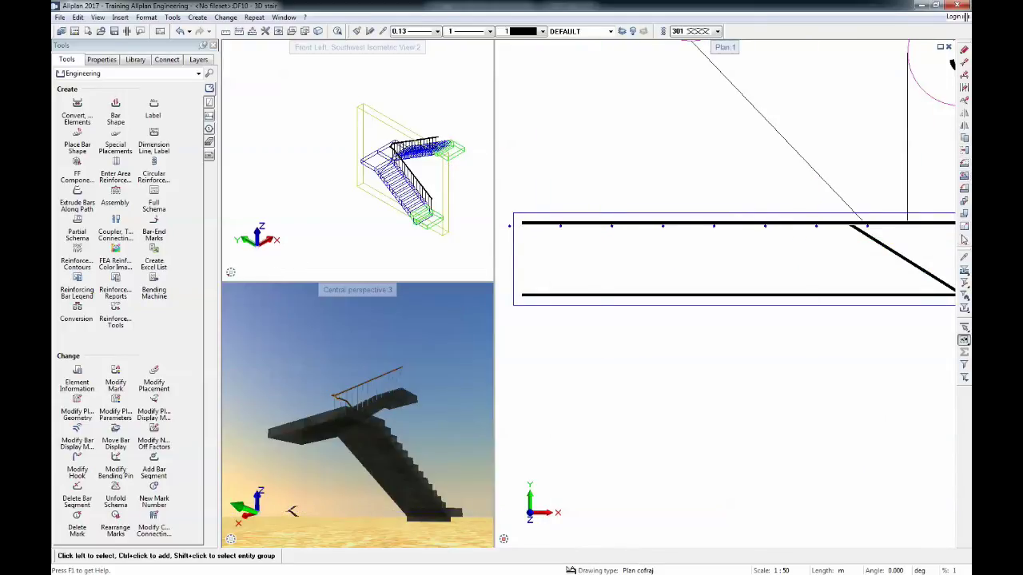
Delete the copied point bars that lie beyond the free end of the upper landing.
{"action": "left_click", "coordinate": [963, 238]}
{"action": "scroll", "coordinate": [763, 227], "scroll_direction": "down", "scroll_amount": 6}
{"action": "scroll", "coordinate": [529, 240], "scroll_direction": "up", "scroll_amount": 5}
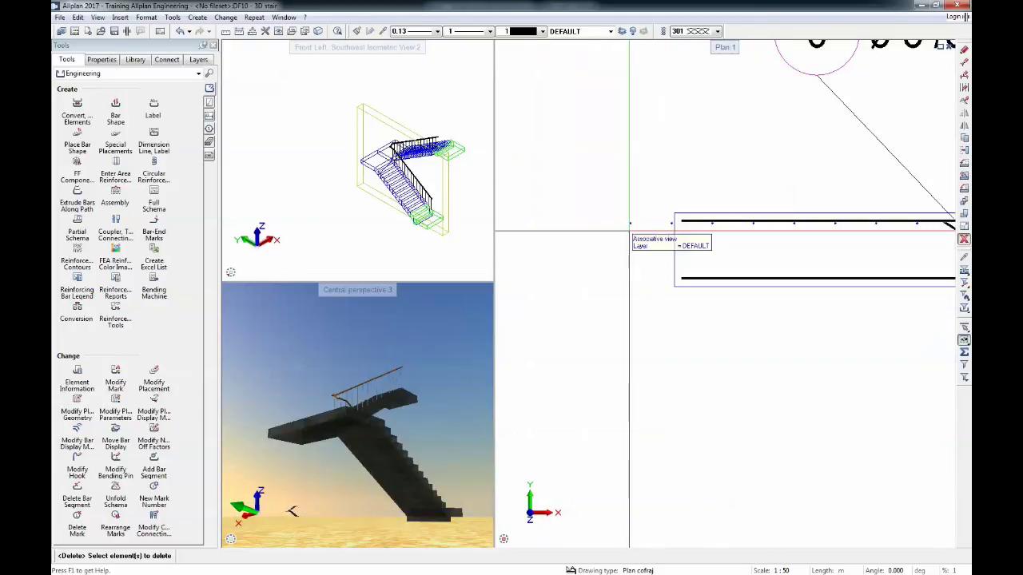
{"action": "left_click_drag", "start_coordinate": [584, 245], "coordinate": [681, 212]}
{"action": "scroll", "coordinate": [592, 208], "scroll_direction": "down", "scroll_amount": 4}
Copy the row of point bars beneath the upper landing's top bar to just above the landing's bottom bar.
{"action": "scroll", "coordinate": [726, 228], "scroll_direction": "up", "scroll_amount": 4}
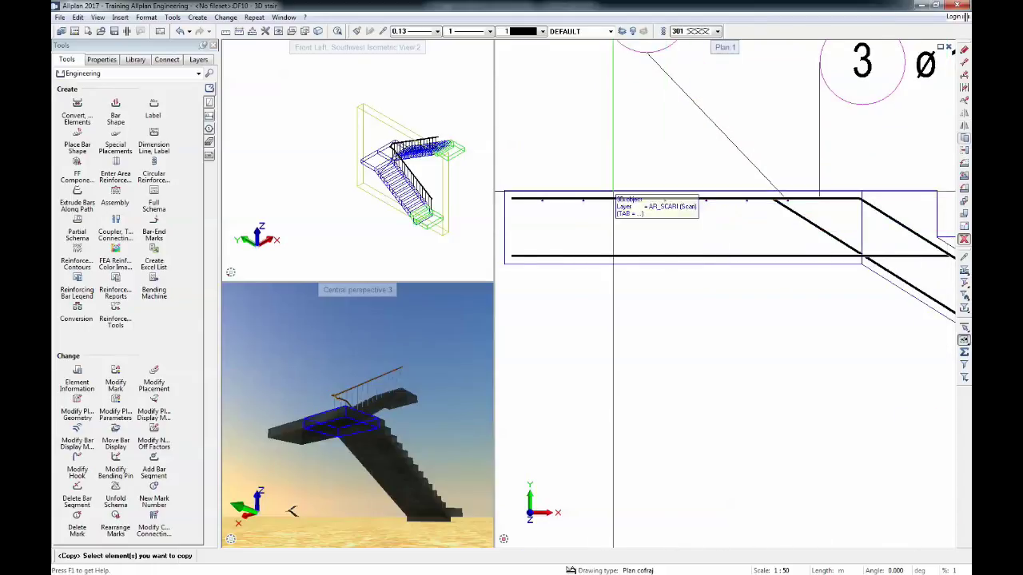
{"action": "left_click_drag", "start_coordinate": [532, 183], "coordinate": [795, 229]}
{"action": "scroll", "coordinate": [545, 205], "scroll_direction": "up", "scroll_amount": 1}
{"action": "left_click", "coordinate": [542, 200]}
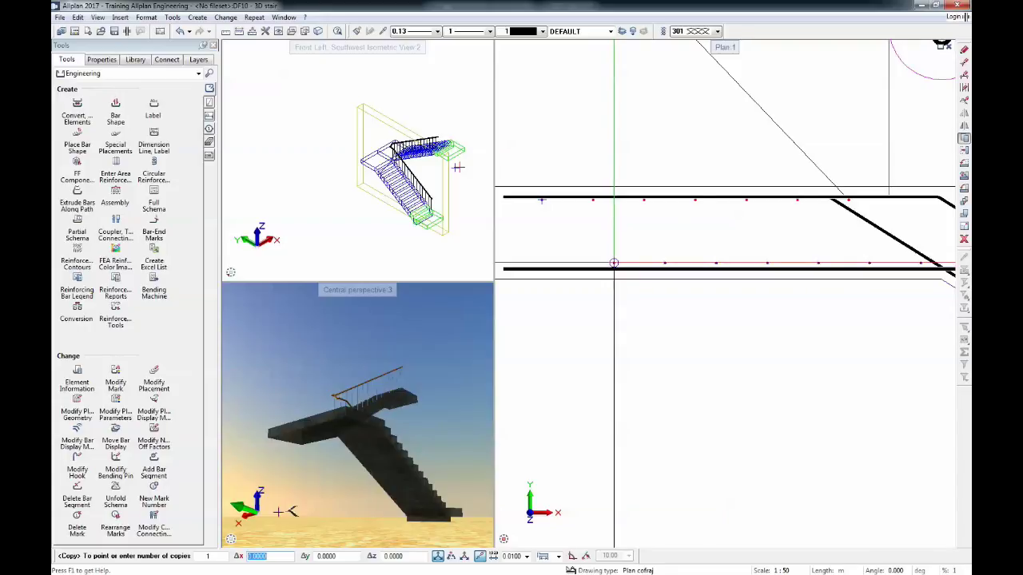
{"action": "left_click", "coordinate": [624, 264]}
{"action": "key", "text": "Escape"}
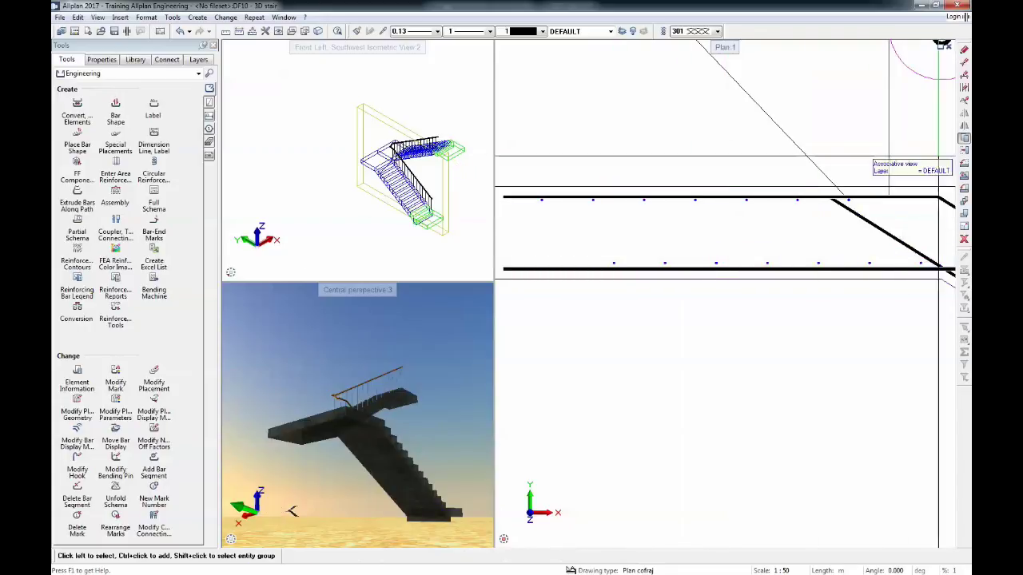
Copy the two outermost point bars of the upper landing's bottom row to extend the row to the landing's free end.
{"action": "left_click", "coordinate": [963, 139]}
{"action": "left_click_drag", "start_coordinate": [589, 247], "coordinate": [691, 293]}
{"action": "scroll", "coordinate": [712, 262], "scroll_direction": "up", "scroll_amount": 5}
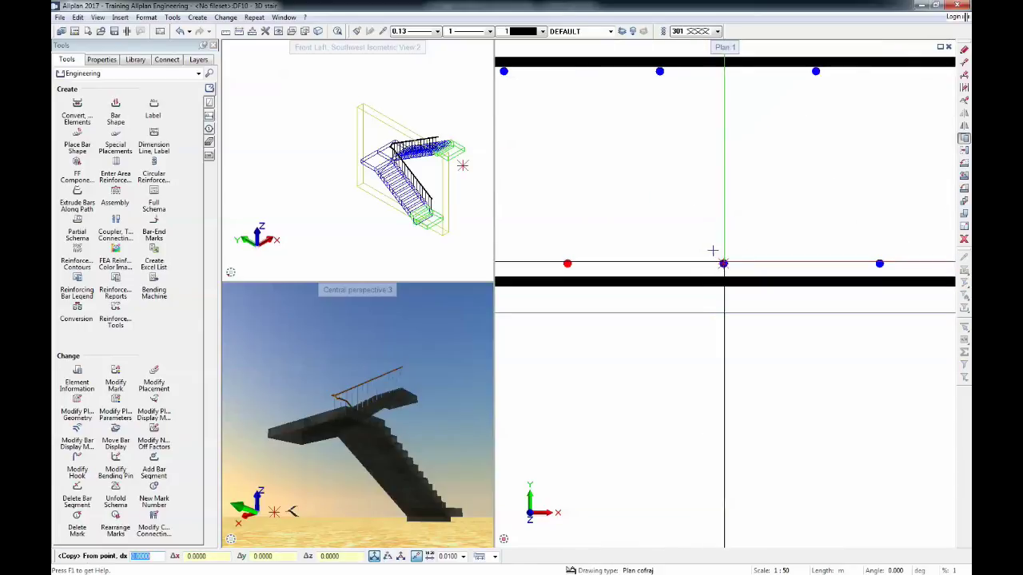
{"action": "left_click", "coordinate": [722, 262]}
{"action": "scroll", "coordinate": [722, 263], "scroll_direction": "down", "scroll_amount": 4}
{"action": "scroll", "coordinate": [597, 267], "scroll_direction": "up", "scroll_amount": 3}
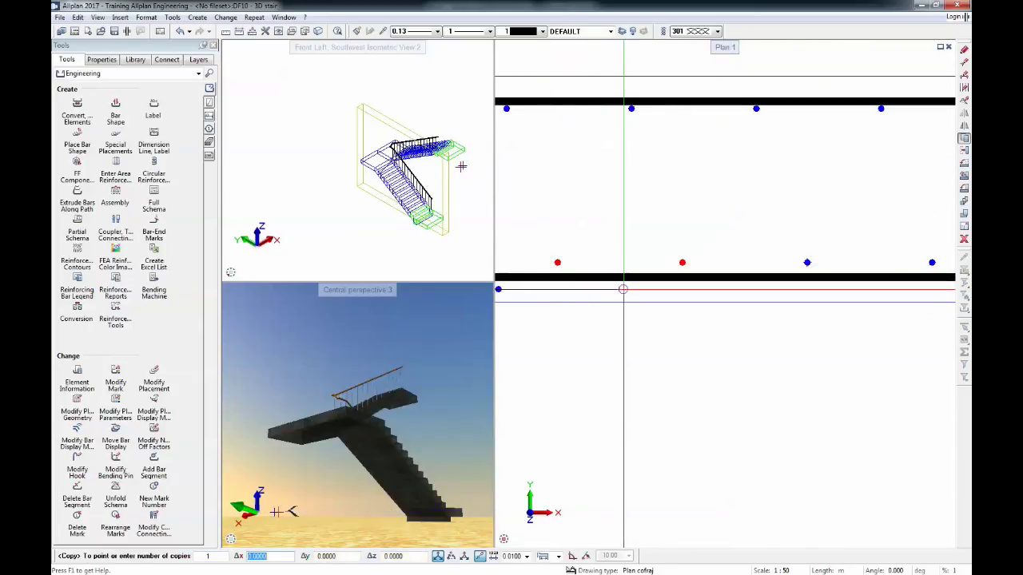
{"action": "scroll", "coordinate": [619, 288], "scroll_direction": "down", "scroll_amount": 3}
{"action": "scroll", "coordinate": [591, 286], "scroll_direction": "up", "scroll_amount": 3}
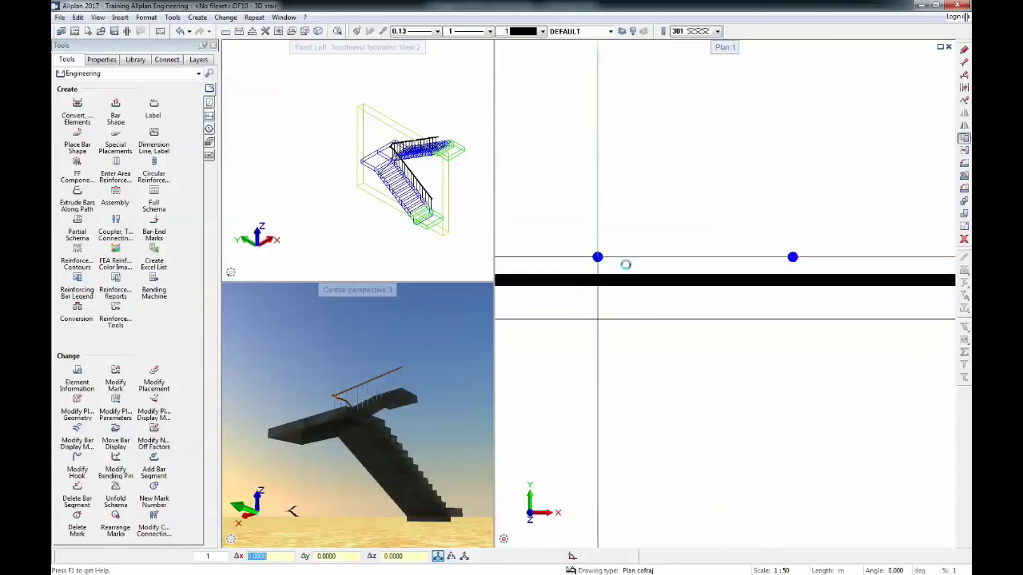
{"action": "scroll", "coordinate": [636, 266], "scroll_direction": "down", "scroll_amount": 4}
{"action": "key", "text": "Escape"}
{"action": "scroll", "coordinate": [709, 311], "scroll_direction": "down", "scroll_amount": 1}
{"action": "middle_click_drag", "start_coordinate": [771, 322], "coordinate": [609, 306]}
{"action": "scroll", "coordinate": [679, 267], "scroll_direction": "up", "scroll_amount": 2}
{"action": "scroll", "coordinate": [679, 267], "scroll_direction": "up", "scroll_amount": 3}
{"action": "scroll", "coordinate": [674, 273], "scroll_direction": "down", "scroll_amount": 1}
{"action": "left_click", "coordinate": [963, 137]}
{"action": "scroll", "coordinate": [885, 170], "scroll_direction": "down", "scroll_amount": 1}
{"action": "left_click_drag", "start_coordinate": [548, 136], "coordinate": [591, 183]}
{"action": "middle_click_drag", "start_coordinate": [601, 174], "coordinate": [699, 206]}
{"action": "key", "text": "Escape"}
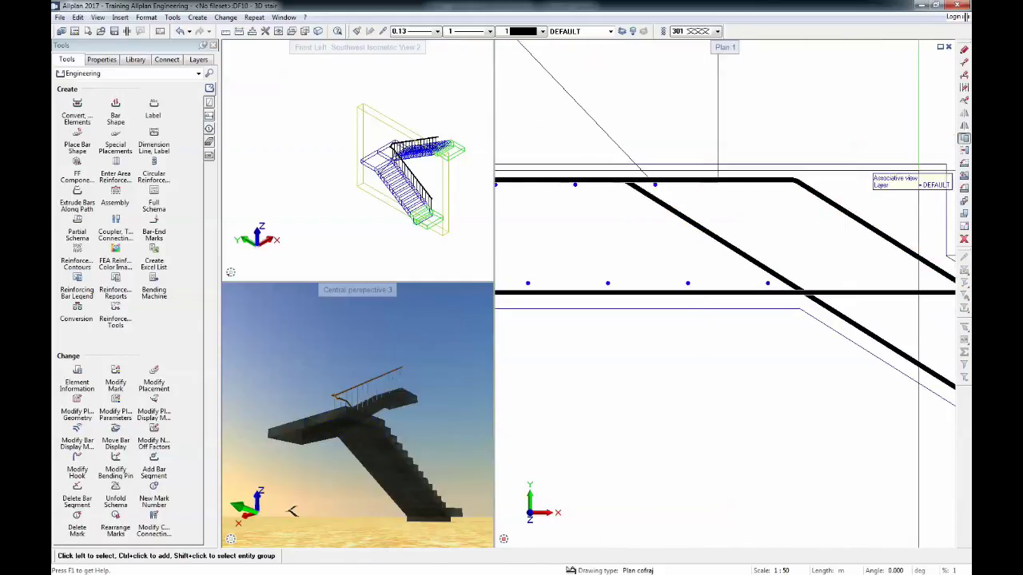
Copy the last two point bars of the upper landing's top row towards the flight, ending beneath the top bar's bend.
{"action": "left_click", "coordinate": [963, 140]}
{"action": "left_click_drag", "start_coordinate": [543, 160], "coordinate": [678, 206]}
{"action": "scroll", "coordinate": [651, 184], "scroll_direction": "up", "scroll_amount": 3}
{"action": "scroll", "coordinate": [568, 197], "scroll_direction": "down", "scroll_amount": 2}
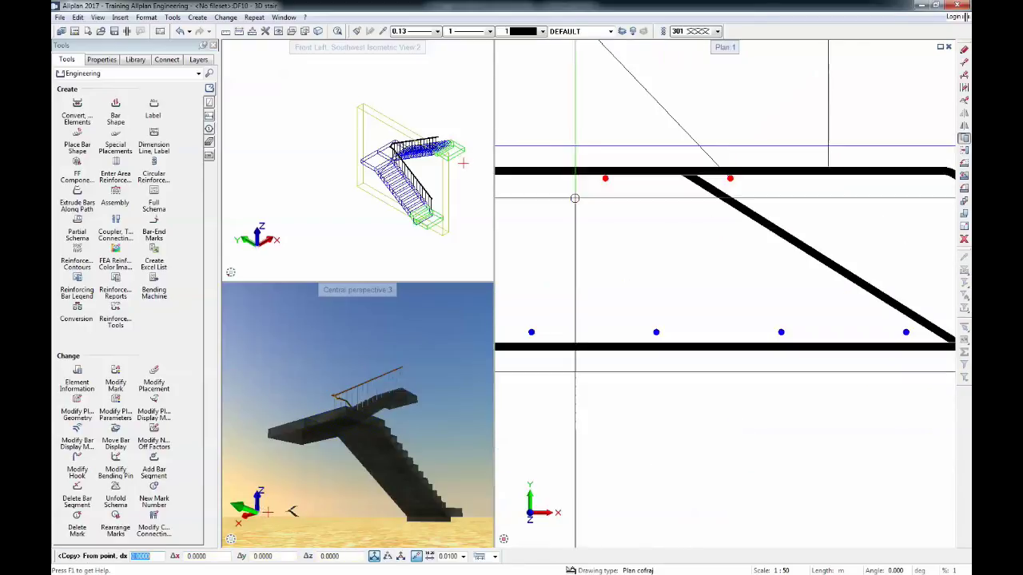
{"action": "left_click", "coordinate": [729, 177]}
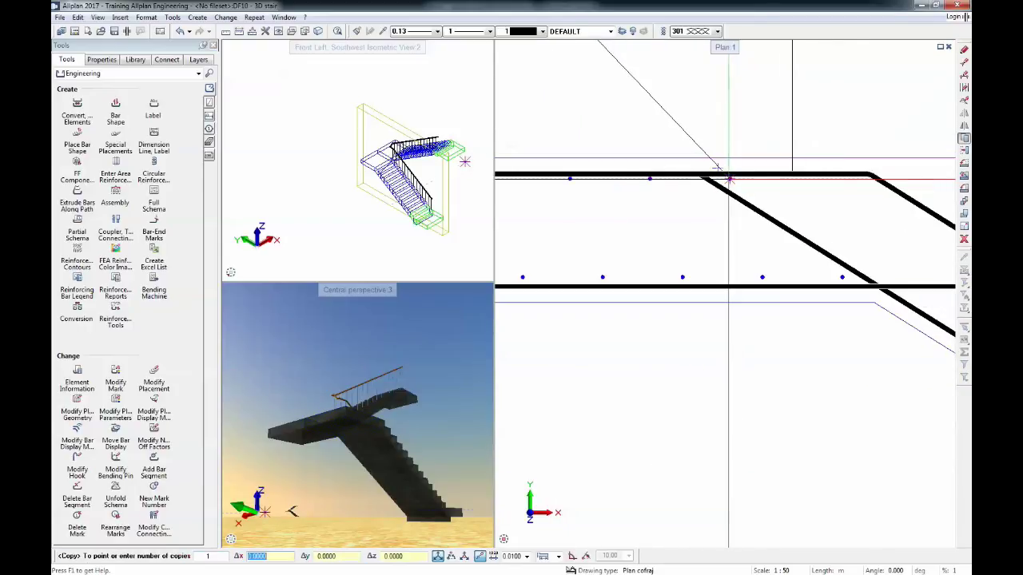
{"action": "scroll", "coordinate": [554, 188], "scroll_direction": "up", "scroll_amount": 1}
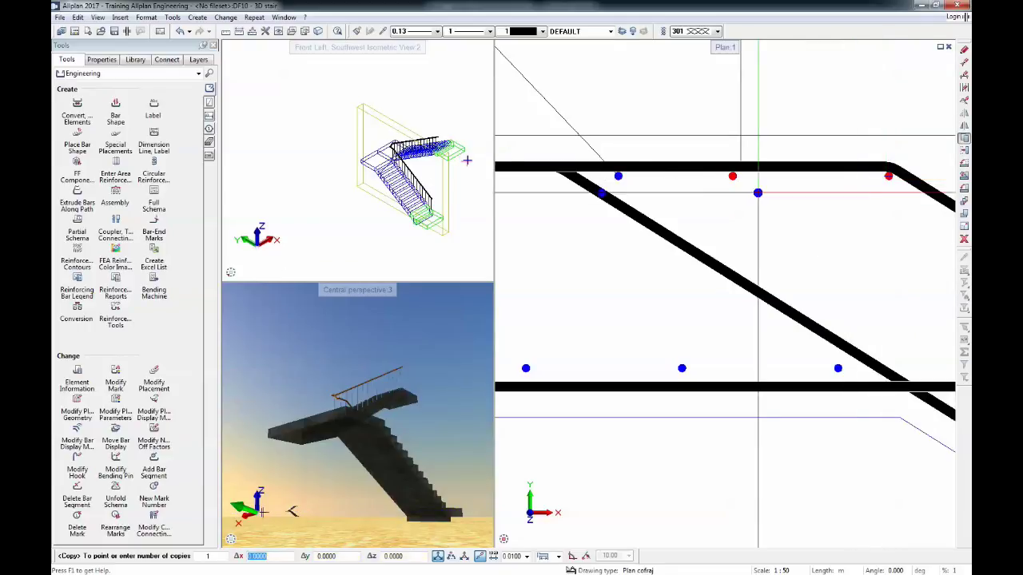
Copy the same pair of point bars above the upper landing's bottom bar, close to its end at the flight's top bar.
{"action": "scroll", "coordinate": [757, 192], "scroll_direction": "down", "scroll_amount": 5}
{"action": "scroll", "coordinate": [858, 251], "scroll_direction": "up", "scroll_amount": 3}
{"action": "middle_click_drag", "start_coordinate": [899, 248], "coordinate": [831, 249]}
{"action": "scroll", "coordinate": [839, 248], "scroll_direction": "up", "scroll_amount": 2}
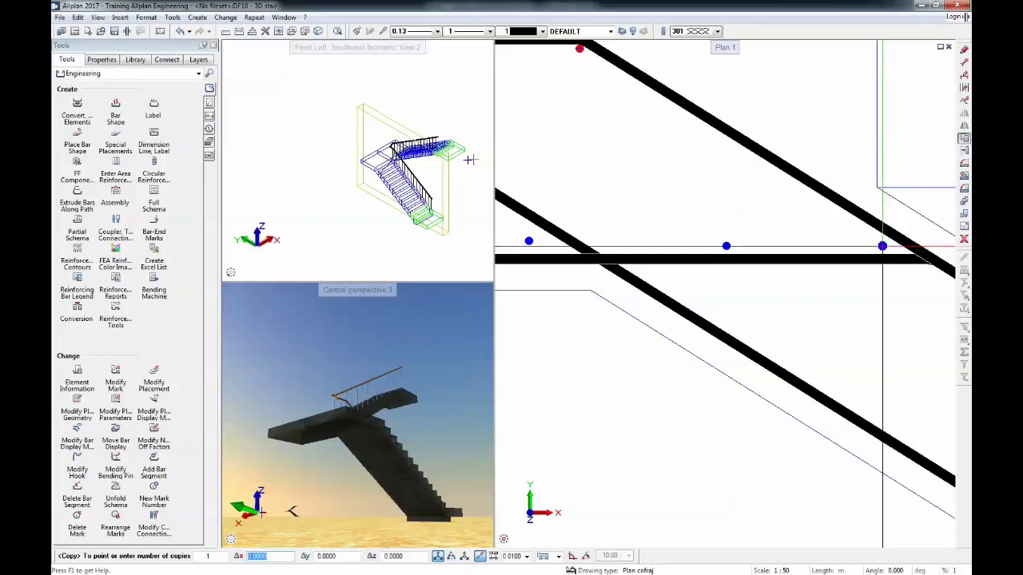
{"action": "left_click", "coordinate": [882, 246]}
{"action": "key", "text": "Escape"}
Move the first of the newly copied lower point bars onto the inner side of the flight's underside bar.
{"action": "left_click", "coordinate": [964, 152]}
{"action": "left_click", "coordinate": [725, 246]}
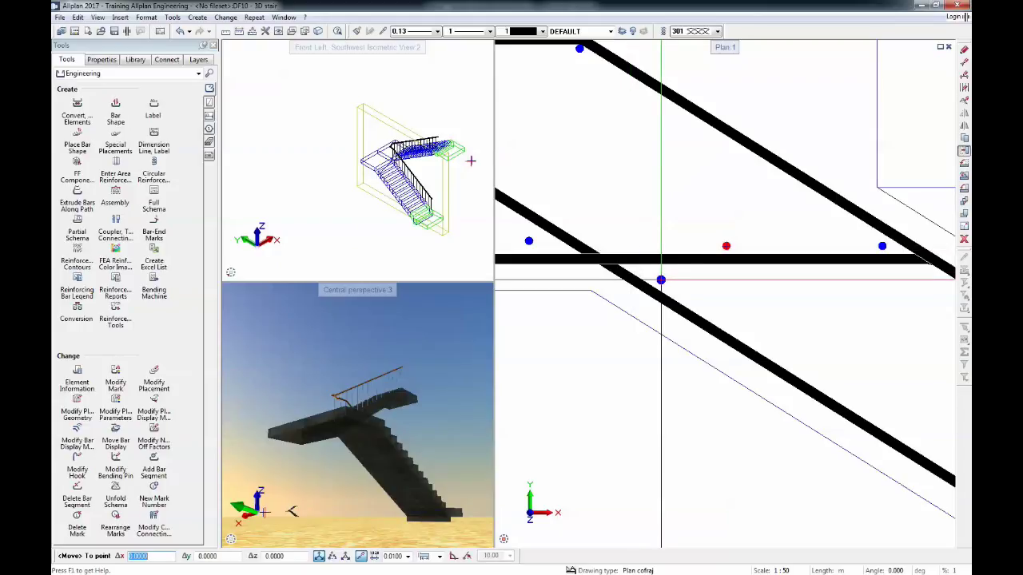
{"action": "left_click", "coordinate": [661, 280]}
{"action": "scroll", "coordinate": [537, 212], "scroll_direction": "down", "scroll_amount": 3}
{"action": "key", "text": "Escape"}
{"action": "scroll", "coordinate": [594, 231], "scroll_direction": "up", "scroll_amount": 2}
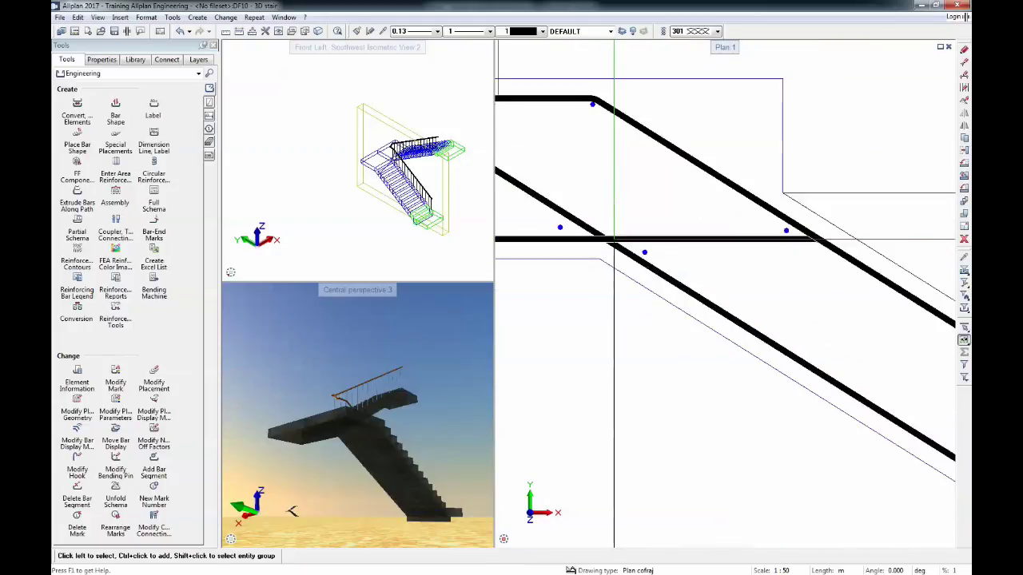
Define the crosshair angle from the flight's sloping underside edge.
{"action": "scroll", "coordinate": [614, 238], "scroll_direction": "up", "scroll_amount": 1}
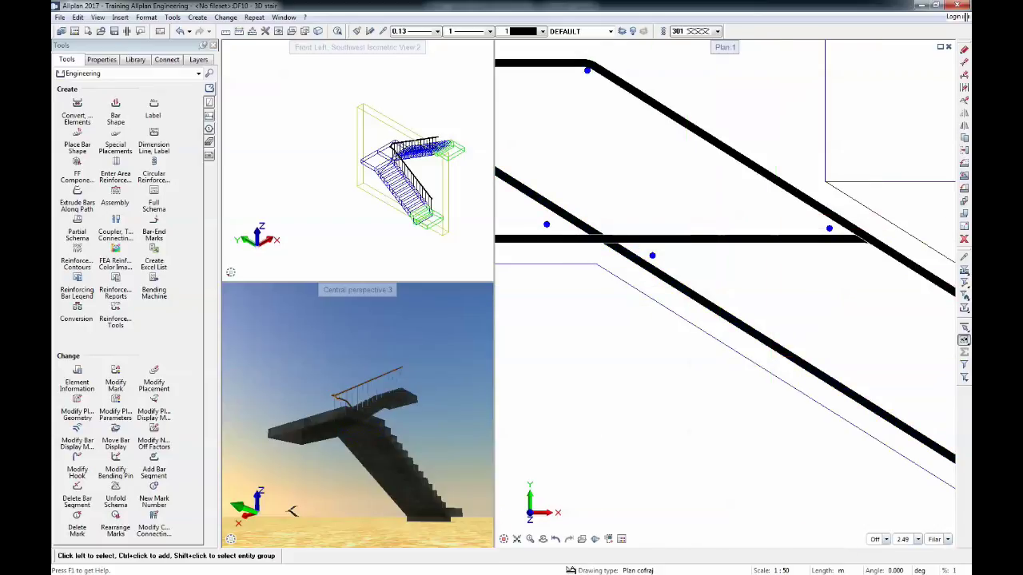
{"action": "left_click", "coordinate": [898, 570]}
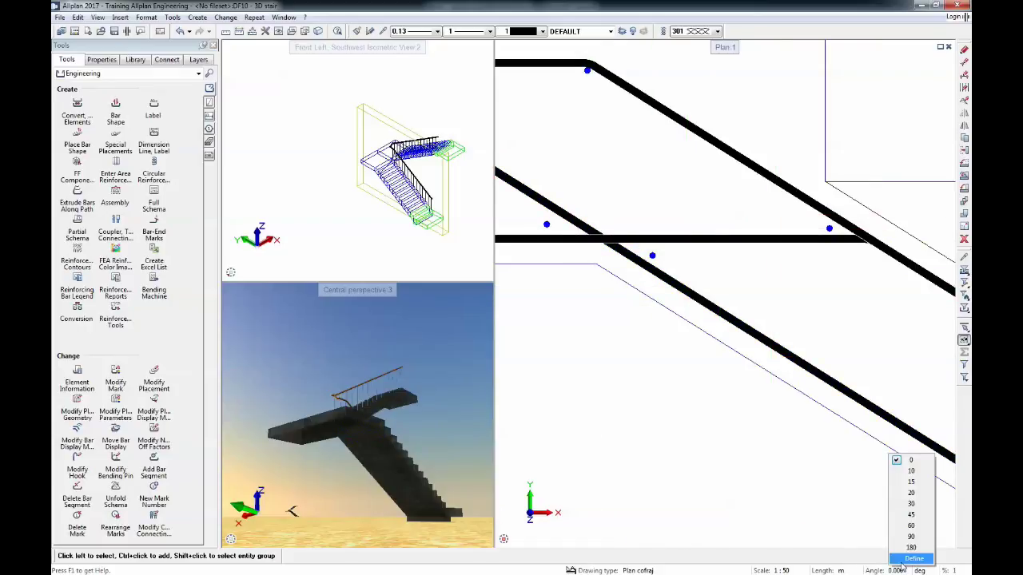
{"action": "left_click", "coordinate": [901, 563]}
{"action": "left_click", "coordinate": [729, 347]}
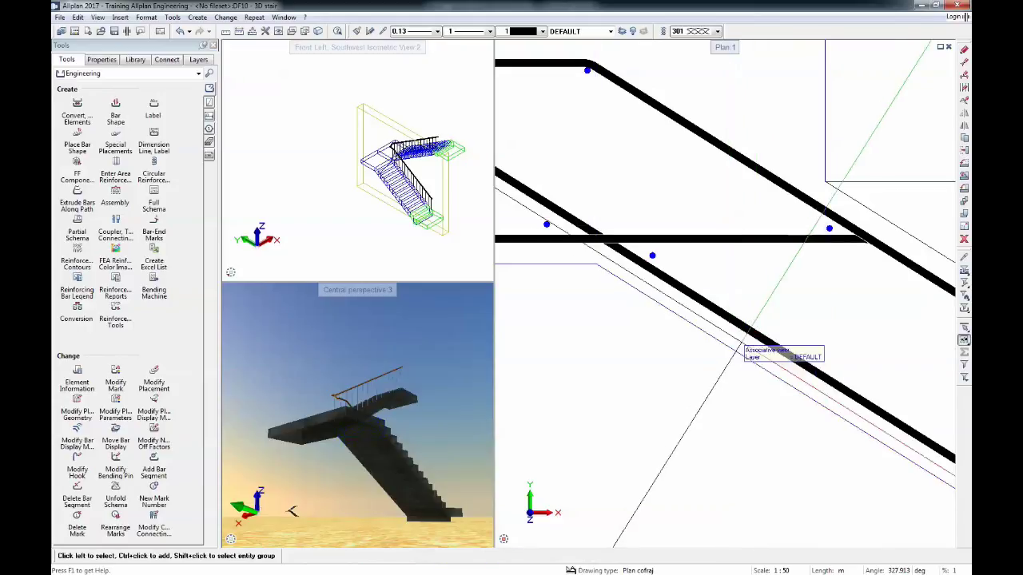
Copy the point bar repeatedly down the slope along the flight's underside bar at 0.15 m spacing.
{"action": "left_click", "coordinate": [965, 138]}
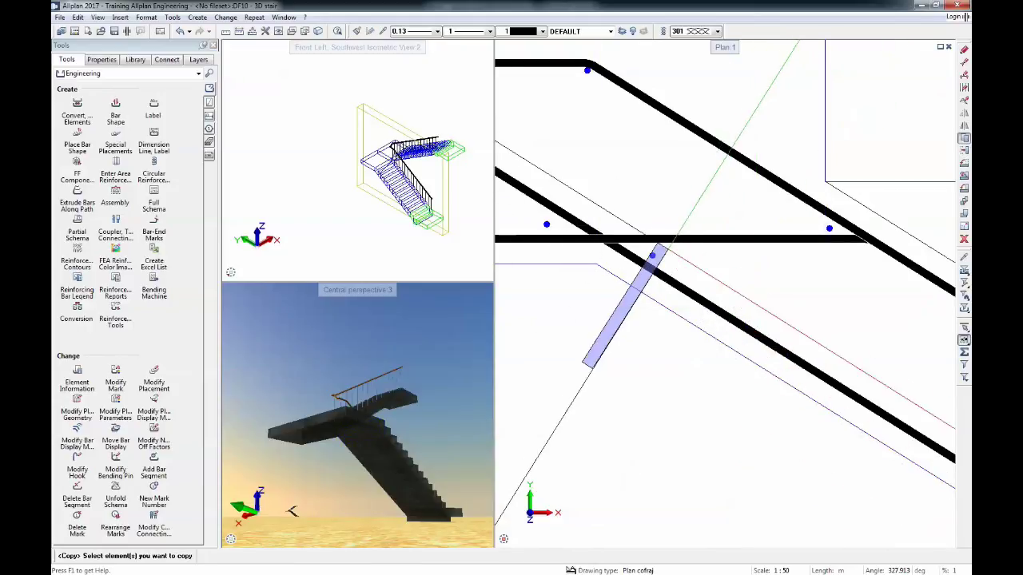
{"action": "left_click", "coordinate": [653, 255]}
{"action": "scroll", "coordinate": [665, 273], "scroll_direction": "up", "scroll_amount": 1}
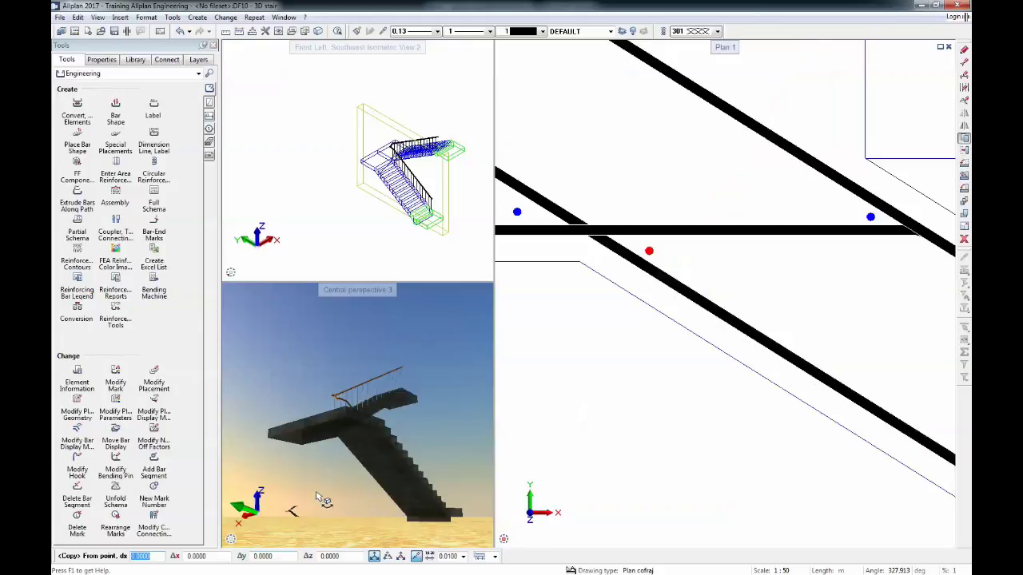
{"action": "scroll", "coordinate": [646, 240], "scroll_direction": "up", "scroll_amount": 3}
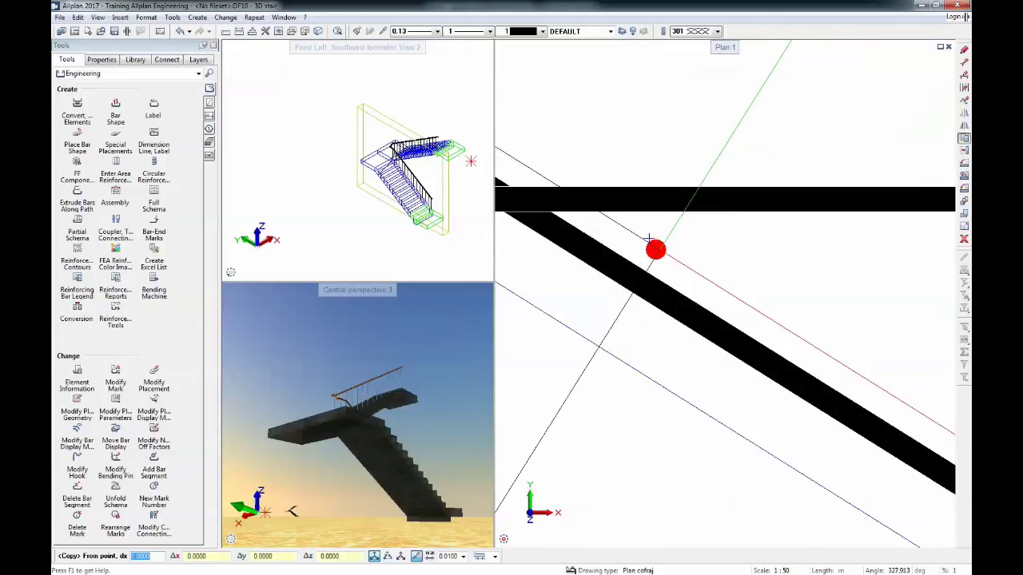
{"action": "scroll", "coordinate": [645, 239], "scroll_direction": "down", "scroll_amount": 2}
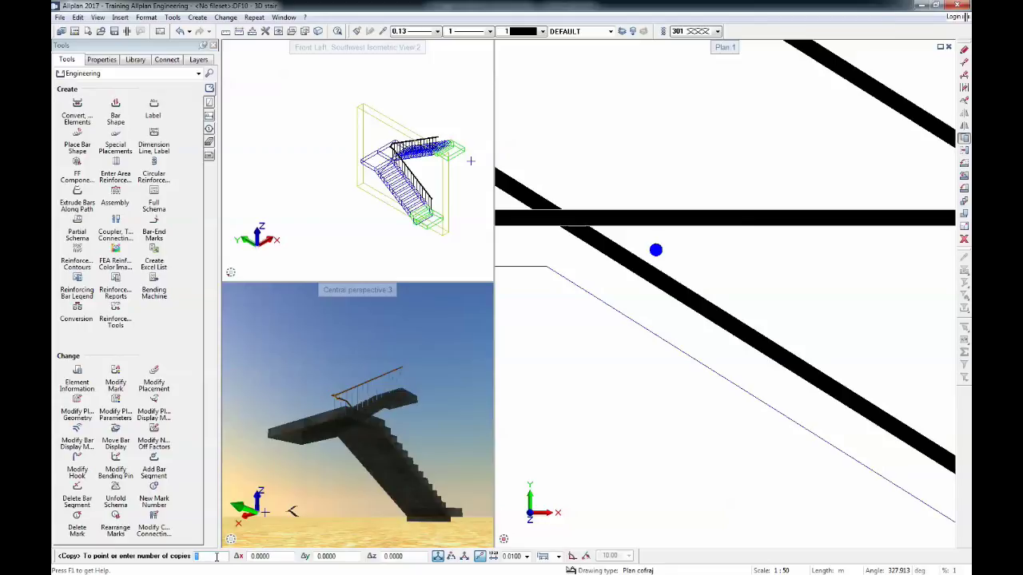
{"action": "key", "text": "Return"}
{"action": "left_click", "coordinate": [655, 250]}
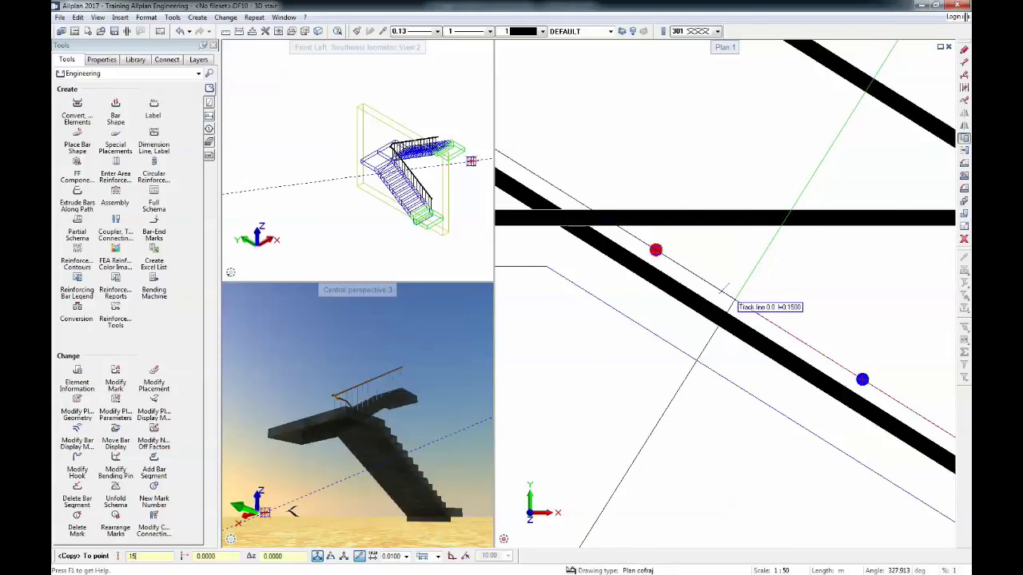
{"action": "key", "text": "Escape"}
Examine the point bars along the flight's underside bar down to the beam stirrup at the lower landing.
{"action": "scroll", "coordinate": [714, 300], "scroll_direction": "down", "scroll_amount": 6}
{"action": "middle_click_drag", "start_coordinate": [951, 468], "coordinate": [751, 347]}
{"action": "scroll", "coordinate": [819, 361], "scroll_direction": "up", "scroll_amount": 4}
{"action": "scroll", "coordinate": [769, 340], "scroll_direction": "down", "scroll_amount": 3}
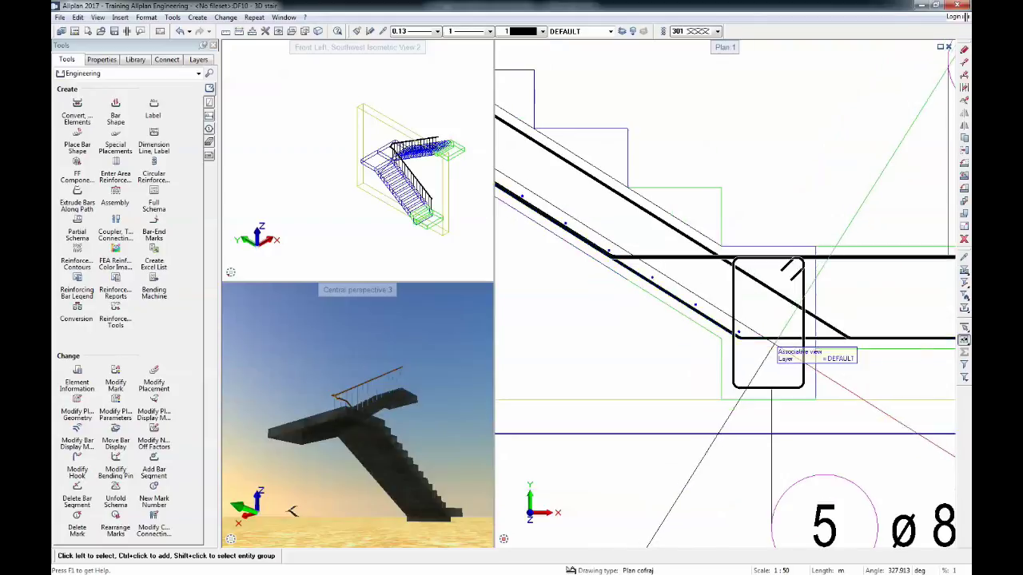
{"action": "scroll", "coordinate": [770, 341], "scroll_direction": "up", "scroll_amount": 4}
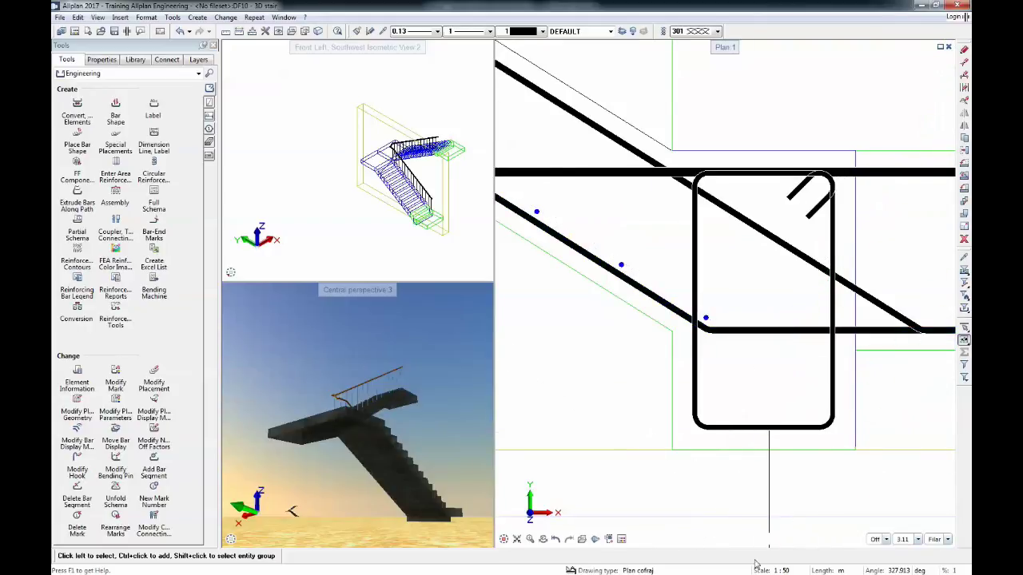
{"action": "left_click", "coordinate": [788, 570]}
{"action": "left_click", "coordinate": [784, 470]}
{"action": "scroll", "coordinate": [744, 307], "scroll_direction": "down", "scroll_amount": 3}
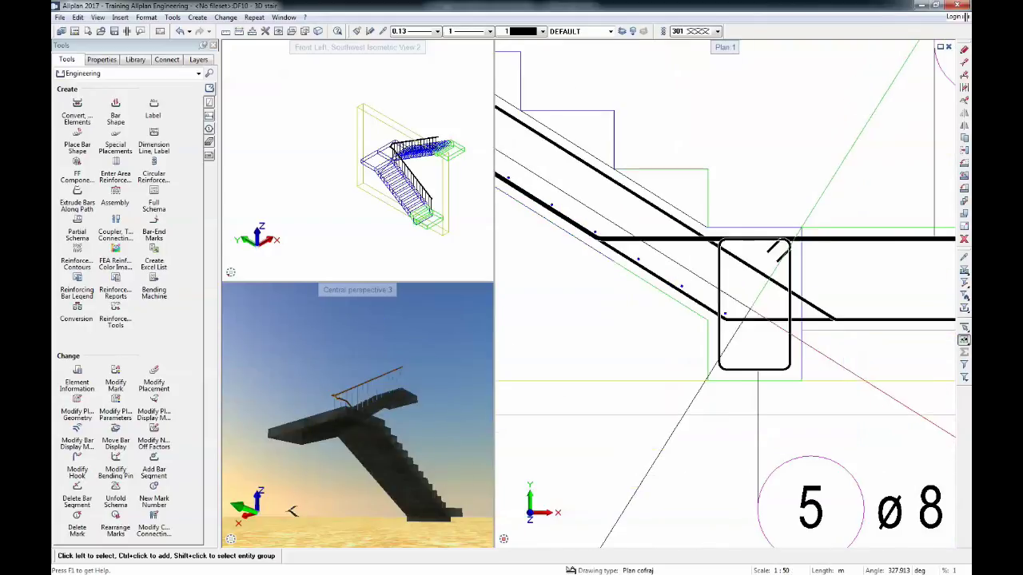
Copy the whole row of point bars on the flight's underside bar to just beneath the flight's top bar.
{"action": "left_click", "coordinate": [964, 139]}
{"action": "scroll", "coordinate": [867, 285], "scroll_direction": "down", "scroll_amount": 5}
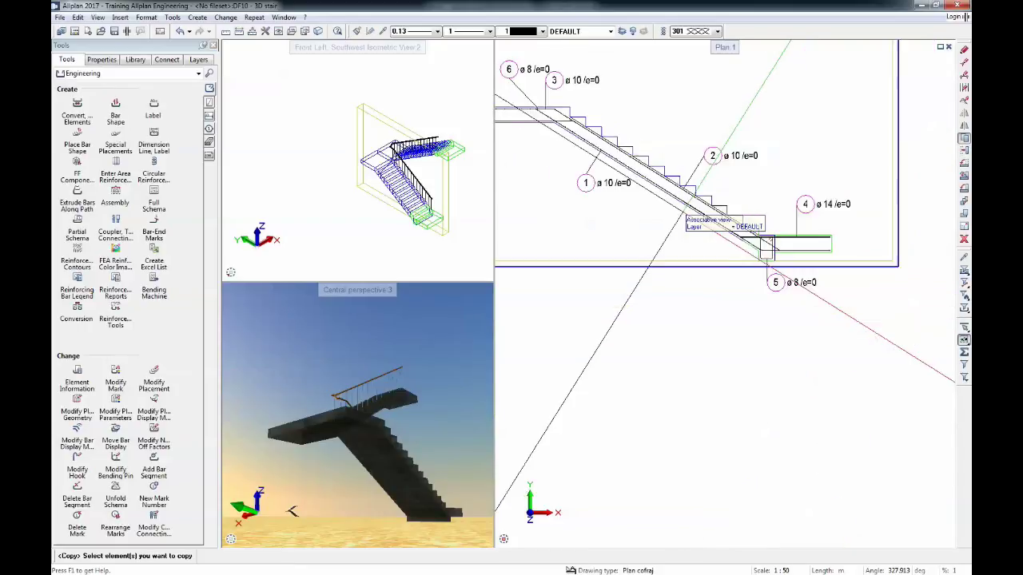
{"action": "middle_click_drag", "start_coordinate": [581, 132], "coordinate": [646, 201]}
{"action": "scroll", "coordinate": [643, 192], "scroll_direction": "up", "scroll_amount": 5}
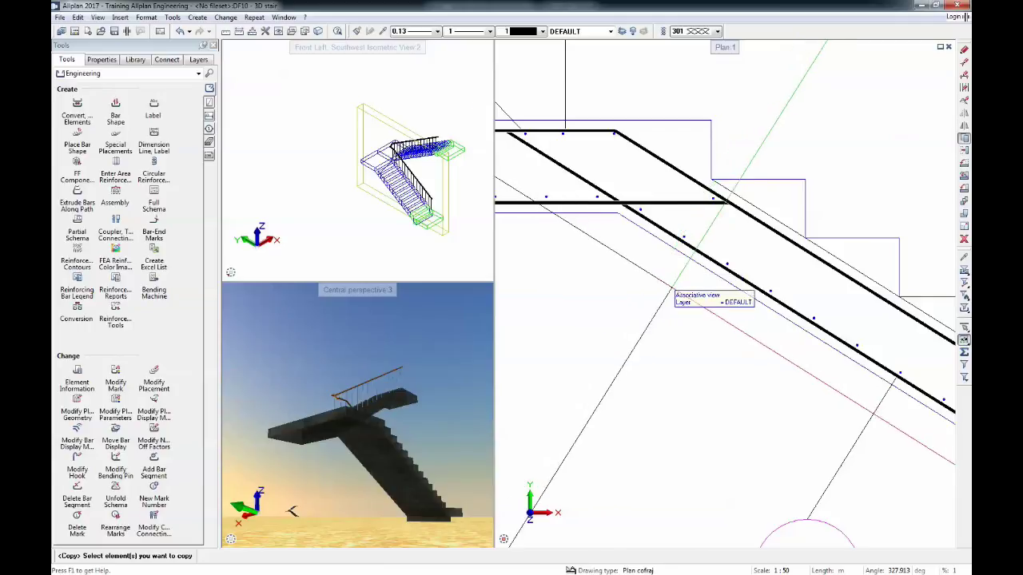
{"action": "scroll", "coordinate": [766, 324], "scroll_direction": "down", "scroll_amount": 3}
{"action": "scroll", "coordinate": [942, 382], "scroll_direction": "up", "scroll_amount": 5}
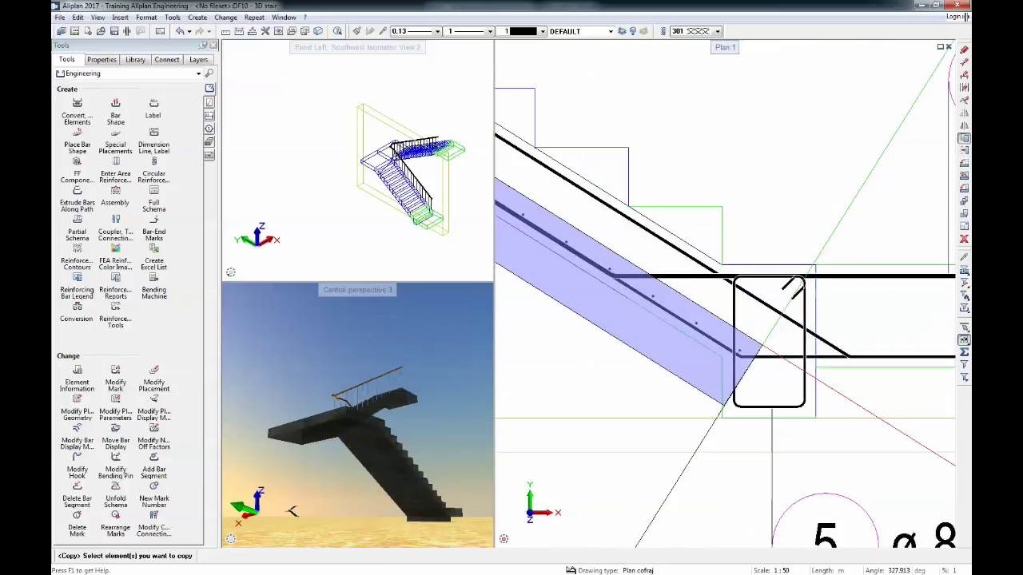
{"action": "left_click", "coordinate": [770, 357]}
{"action": "scroll", "coordinate": [699, 307], "scroll_direction": "up", "scroll_amount": 3}
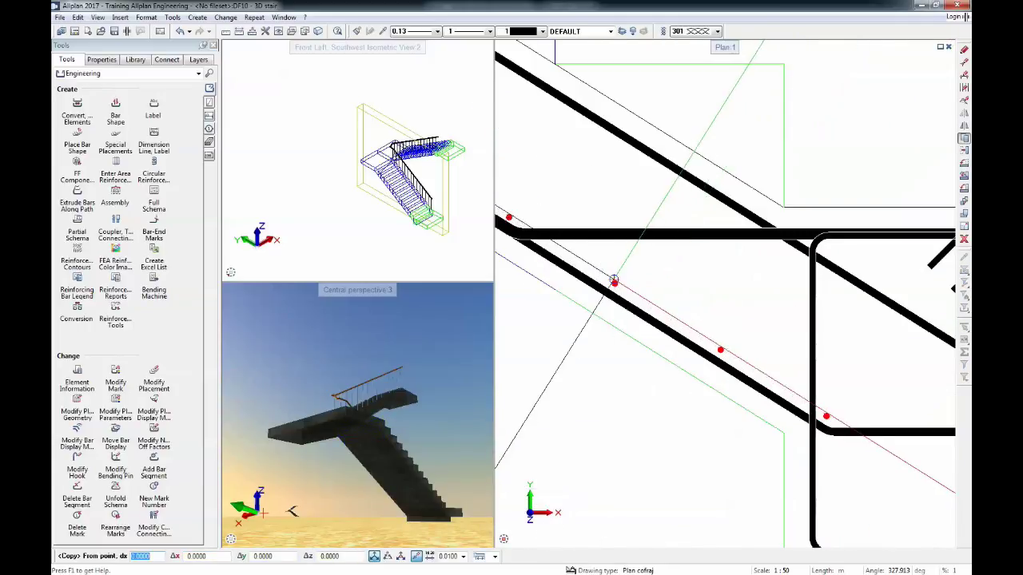
{"action": "left_click", "coordinate": [673, 222]}
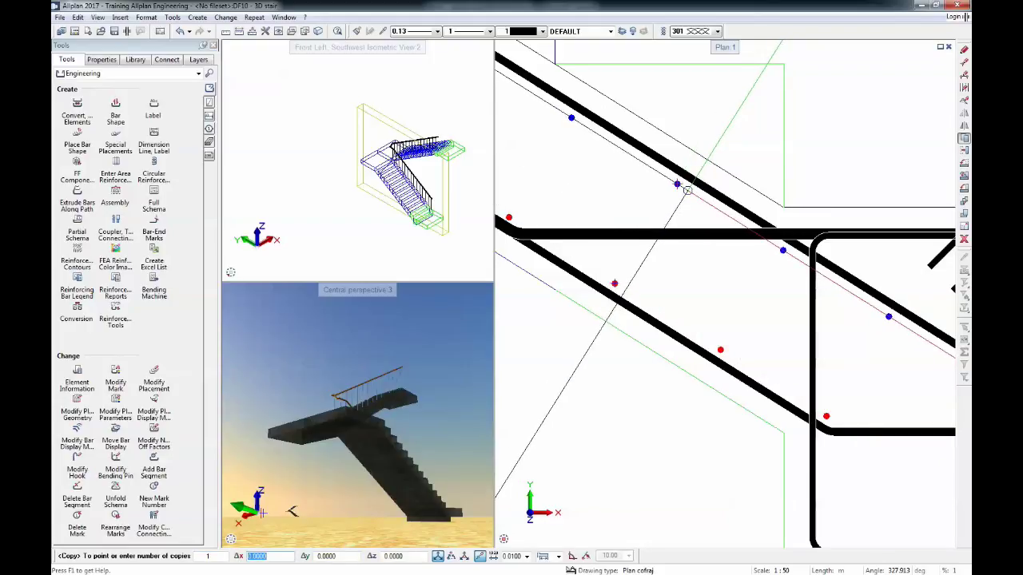
{"action": "scroll", "coordinate": [687, 190], "scroll_direction": "down", "scroll_amount": 5}
{"action": "key", "text": "Escape"}
Reset the crosshair angle to 0 and move the lowest point bar of the flight's upper row into the beam stirrup's hooked corner.
{"action": "scroll", "coordinate": [780, 257], "scroll_direction": "up", "scroll_amount": 4}
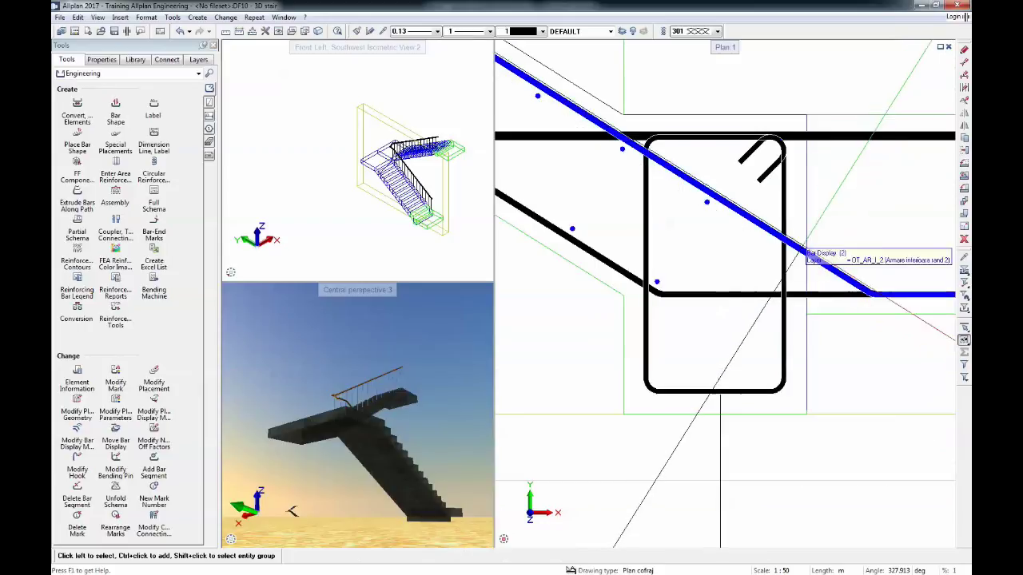
{"action": "left_click", "coordinate": [896, 569]}
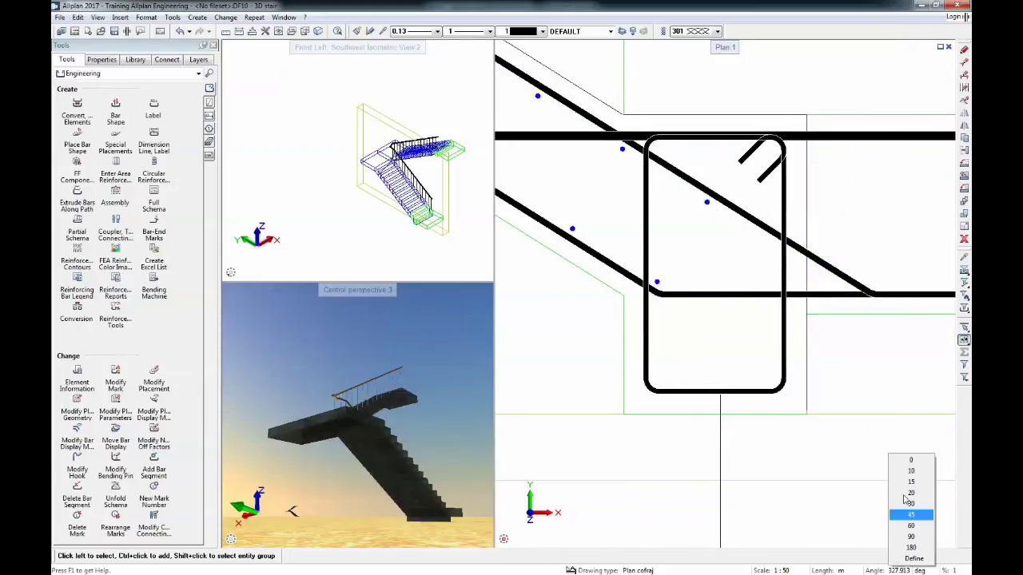
{"action": "left_click", "coordinate": [906, 463]}
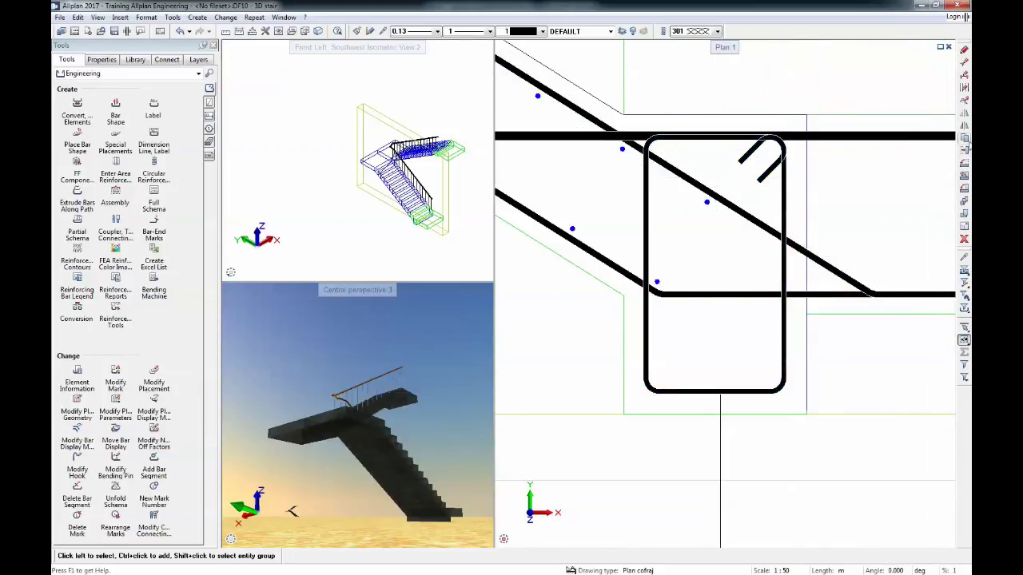
{"action": "left_click", "coordinate": [964, 151]}
{"action": "left_click", "coordinate": [703, 201]}
{"action": "scroll", "coordinate": [703, 202], "scroll_direction": "up", "scroll_amount": 3}
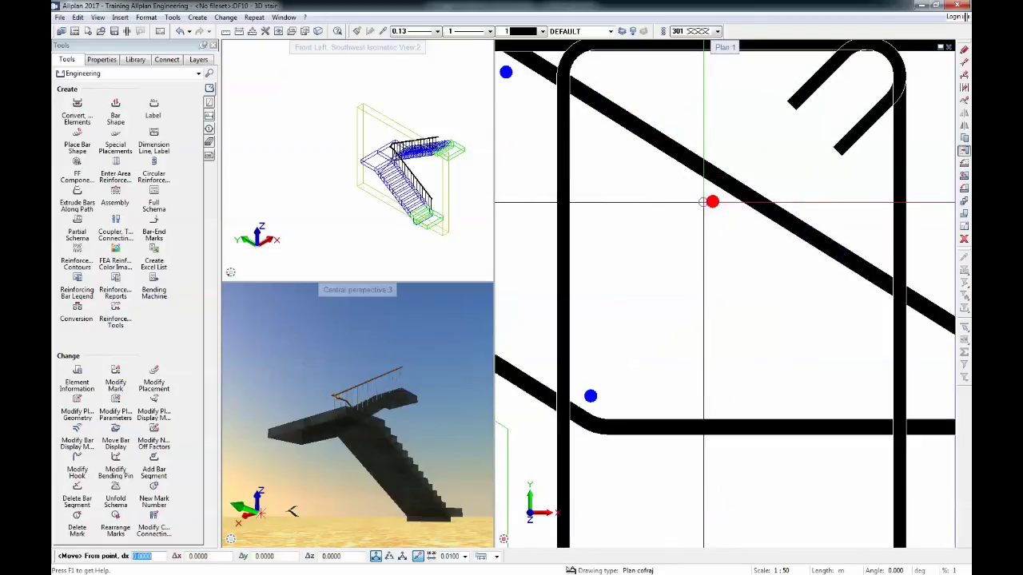
{"action": "left_click", "coordinate": [700, 191]}
{"action": "scroll", "coordinate": [700, 191], "scroll_direction": "down", "scroll_amount": 3}
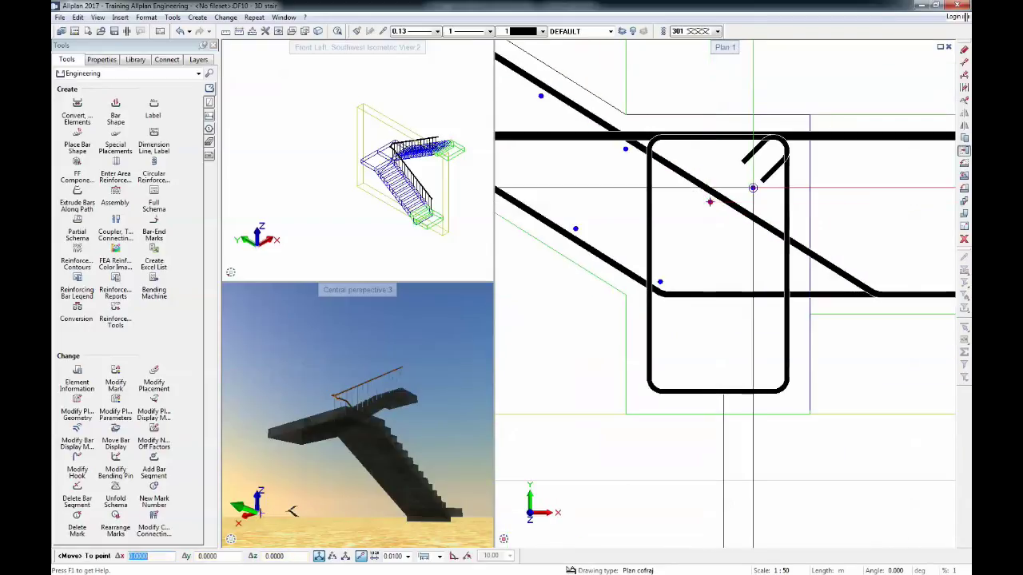
{"action": "scroll", "coordinate": [783, 154], "scroll_direction": "up", "scroll_amount": 3}
{"action": "left_click", "coordinate": [765, 141]}
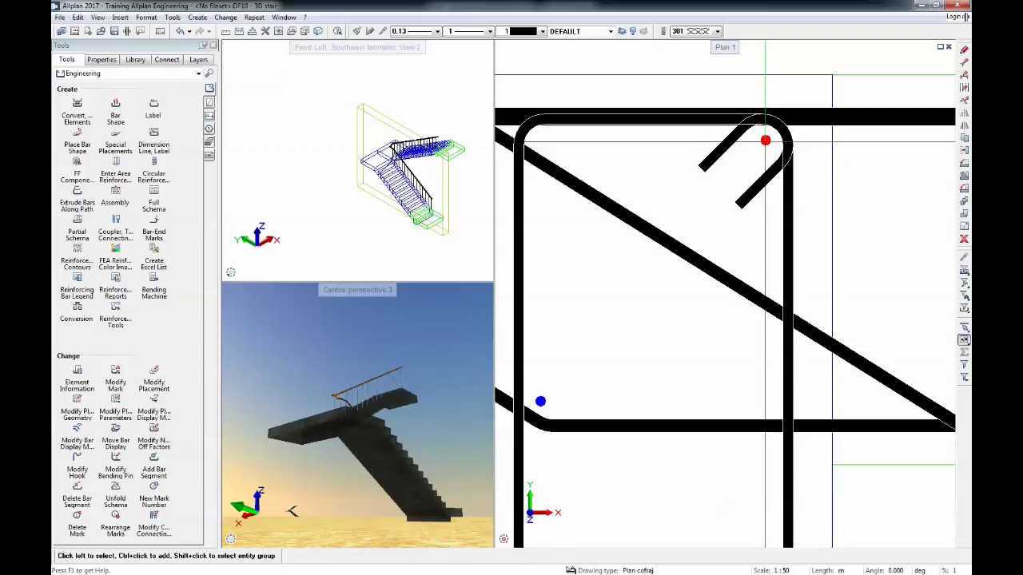
Set the hooked-corner point bar's diameter to 14 mm and mirror a copy into the beam stirrup's opposite upper corner.
{"action": "left_click", "coordinate": [747, 153]}
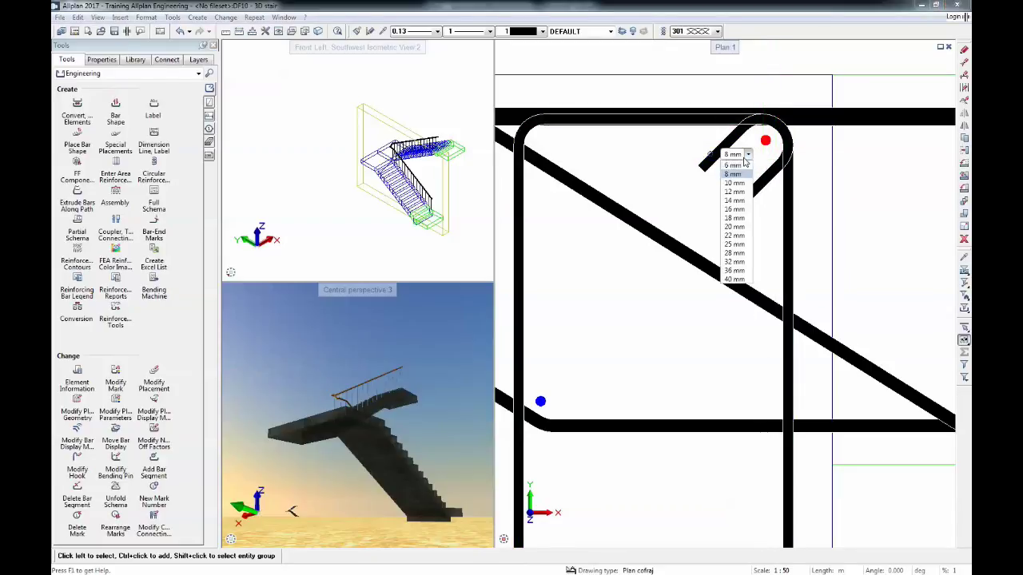
{"action": "left_click", "coordinate": [733, 201]}
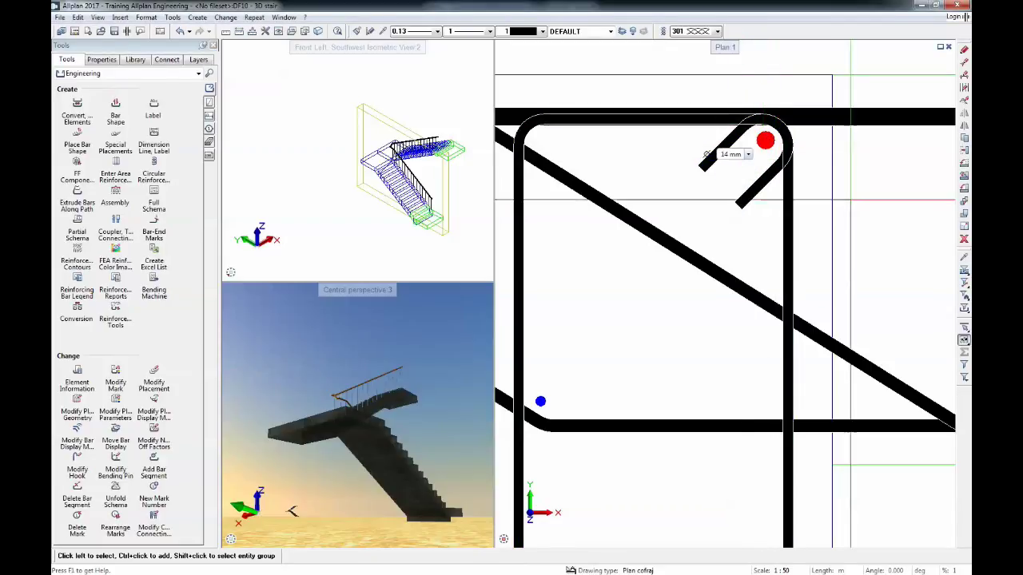
{"action": "left_click", "coordinate": [765, 141]}
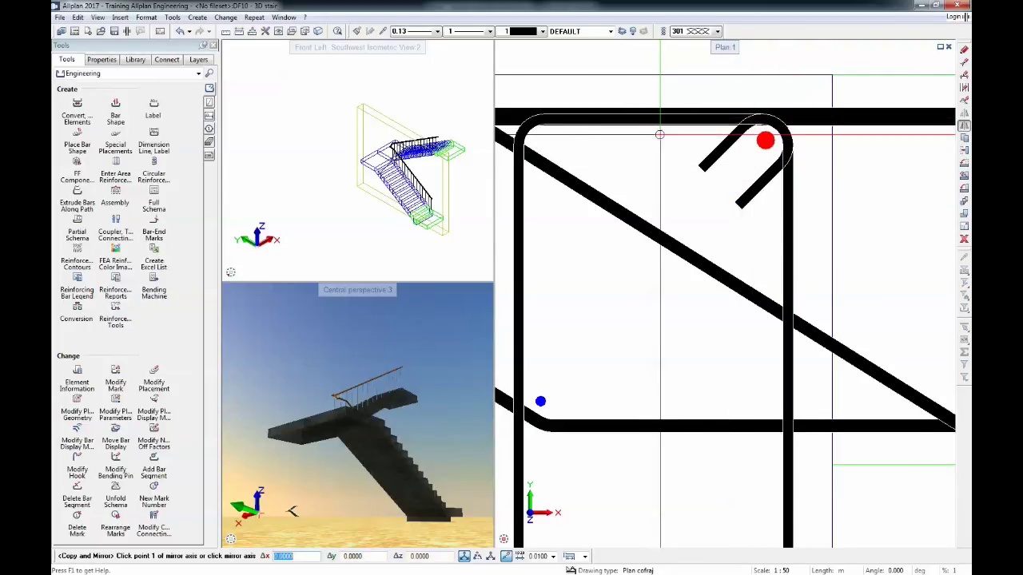
{"action": "scroll", "coordinate": [656, 120], "scroll_direction": "down", "scroll_amount": 2}
{"action": "left_click", "coordinate": [656, 372]}
{"action": "left_click", "coordinate": [655, 361]}
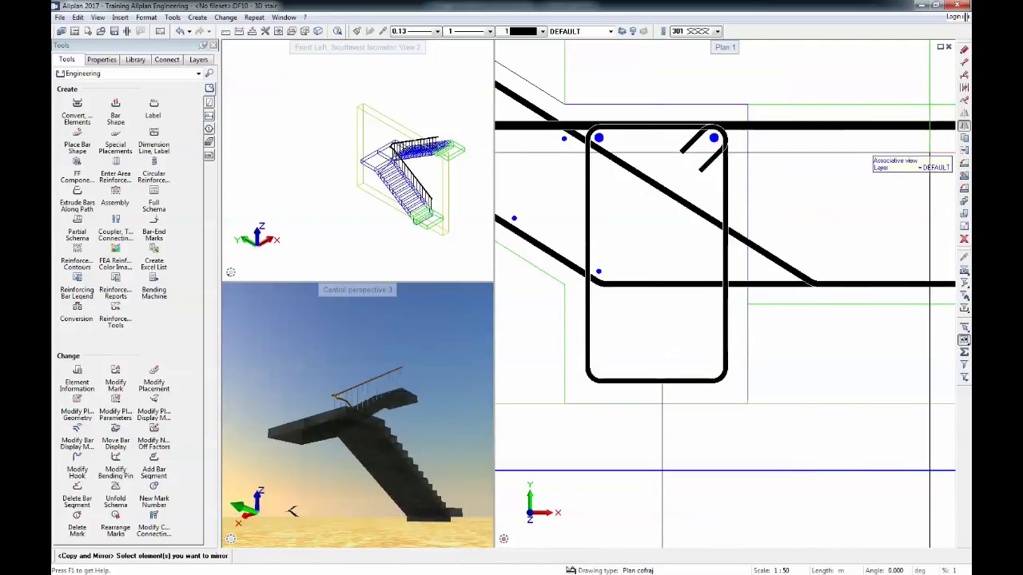
Copy a 14 mm corner bar to the midpoint between the beam stirrup's two upper corner bars.
{"action": "left_click", "coordinate": [964, 139]}
{"action": "left_click", "coordinate": [605, 135]}
{"action": "scroll", "coordinate": [608, 133], "scroll_direction": "up", "scroll_amount": 2}
{"action": "left_click", "coordinate": [589, 142]}
{"action": "right_click", "coordinate": [592, 145]}
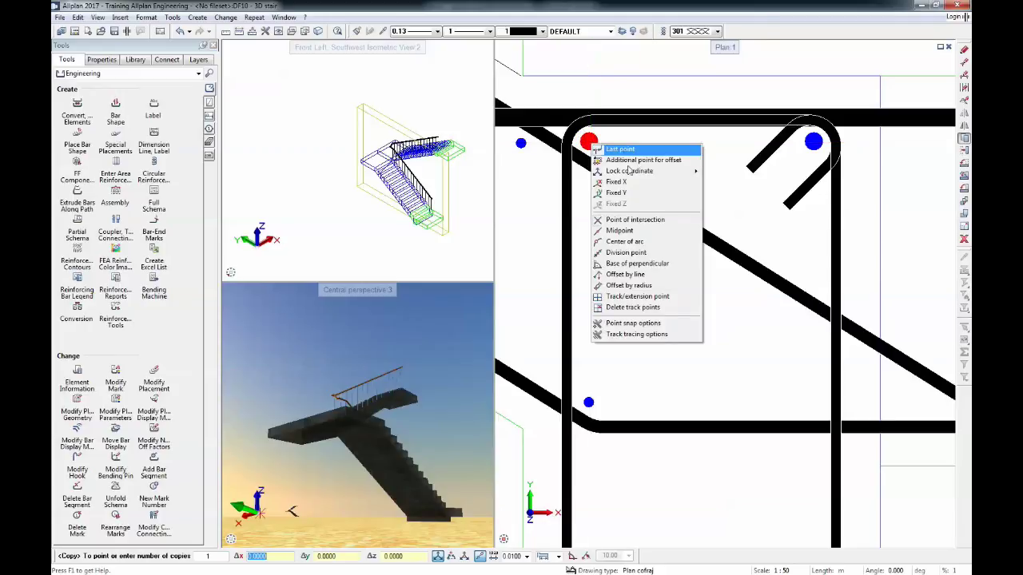
{"action": "left_click", "coordinate": [619, 230]}
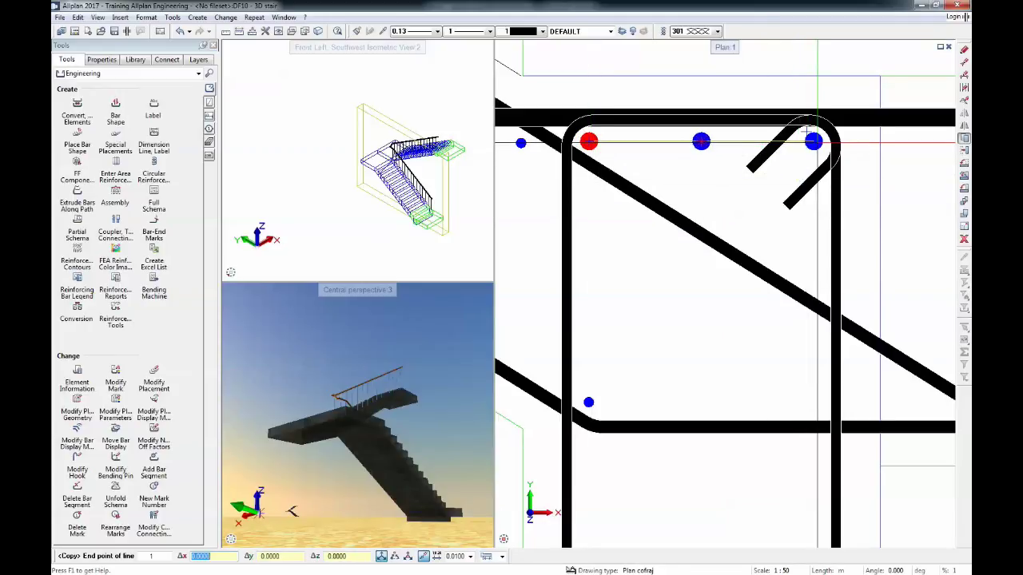
{"action": "left_click", "coordinate": [814, 142]}
{"action": "key", "text": "Escape"}
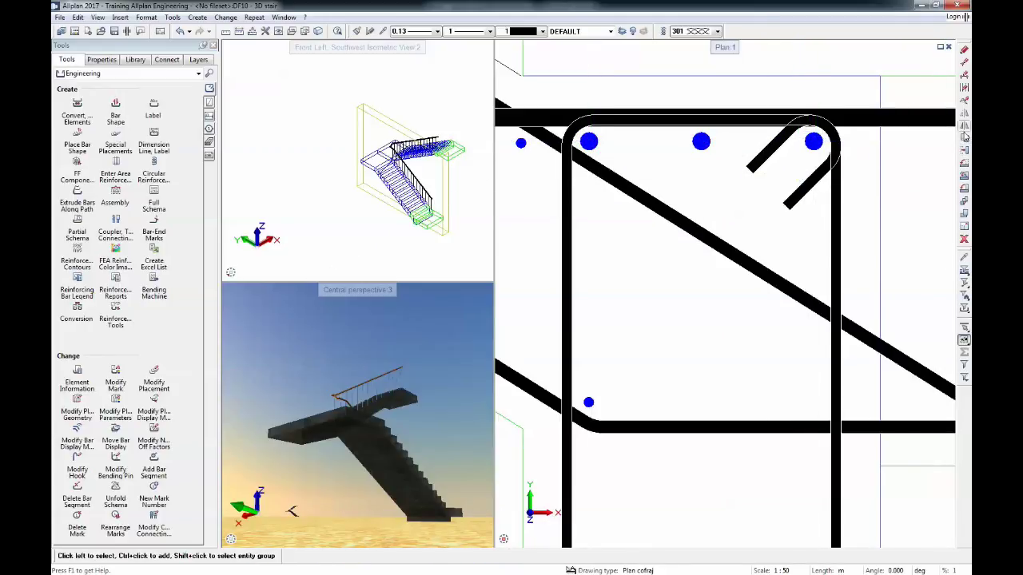
Mirror a copy of the three upper 14 mm bars about the stirrup's horizontal centreline to its bottom side.
{"action": "left_click_drag", "start_coordinate": [567, 91], "coordinate": [815, 152]}
{"action": "scroll", "coordinate": [769, 162], "scroll_direction": "down", "scroll_amount": 2}
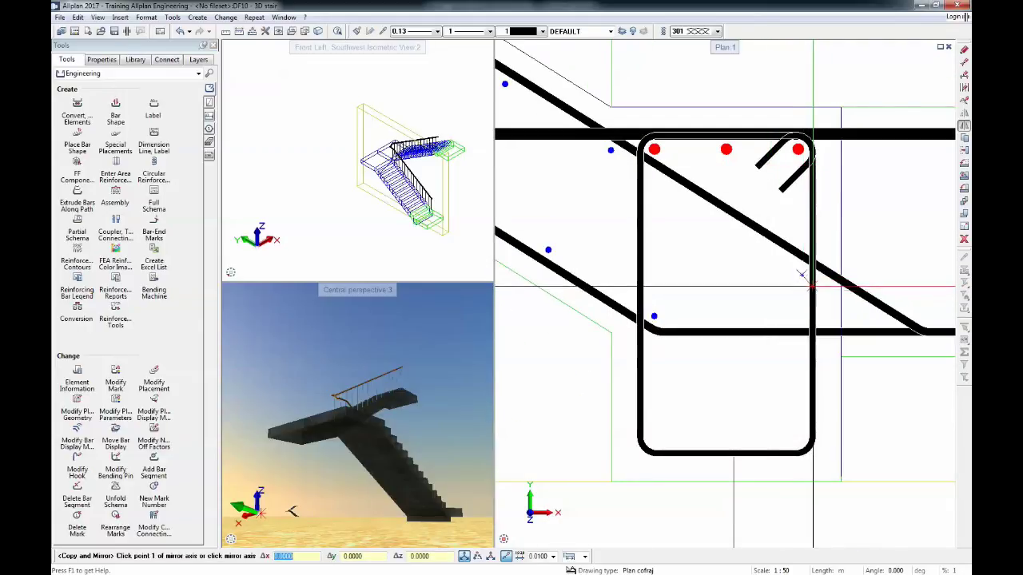
{"action": "left_click", "coordinate": [796, 295]}
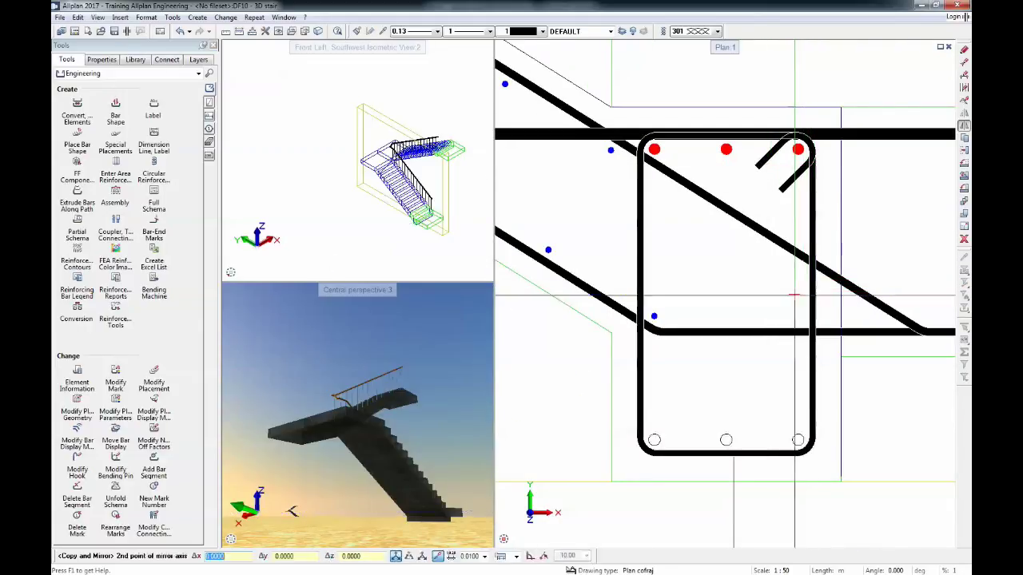
{"action": "left_click", "coordinate": [743, 294]}
{"action": "key", "text": "Escape"}
Copy the upper landing's two rows of point bars into the lower landing, starting just beyond the beam stirrup.
{"action": "scroll", "coordinate": [712, 267], "scroll_direction": "down", "scroll_amount": 4}
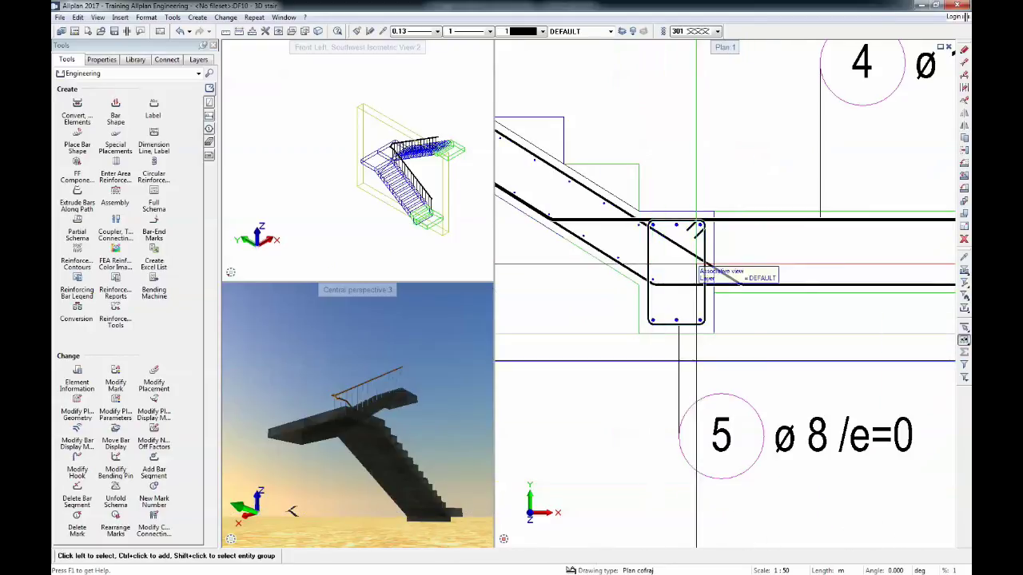
{"action": "scroll", "coordinate": [713, 267], "scroll_direction": "up", "scroll_amount": 2}
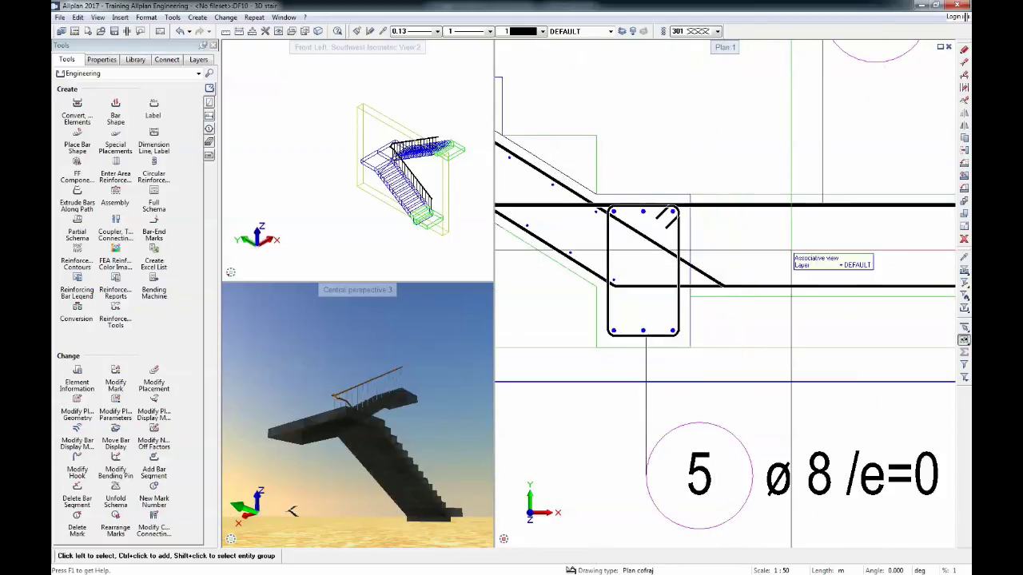
{"action": "left_click", "coordinate": [963, 141]}
{"action": "scroll", "coordinate": [884, 211], "scroll_direction": "down", "scroll_amount": 5}
{"action": "scroll", "coordinate": [649, 117], "scroll_direction": "up", "scroll_amount": 4}
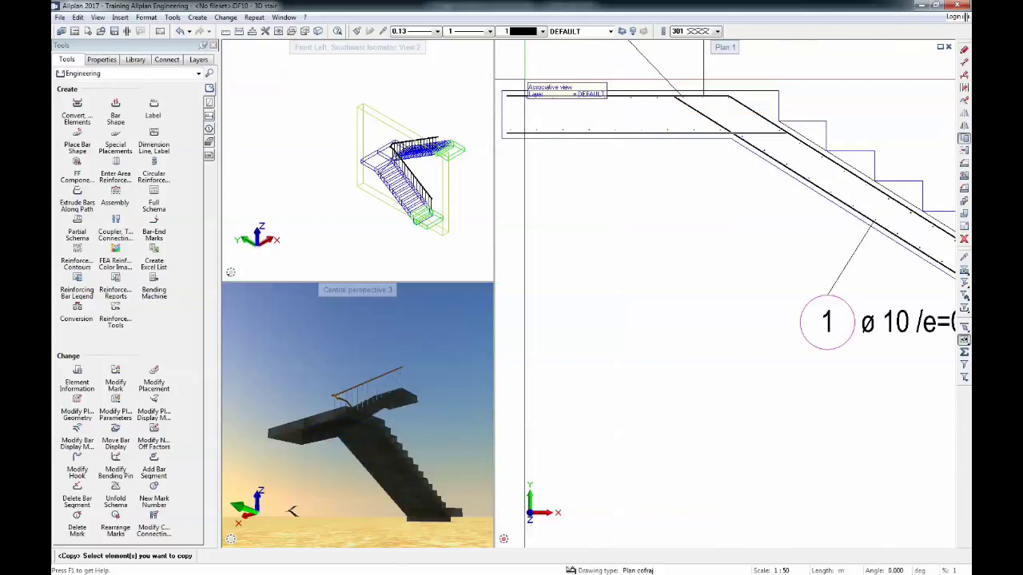
{"action": "left_click_drag", "start_coordinate": [516, 82], "coordinate": [671, 166]}
{"action": "scroll", "coordinate": [526, 91], "scroll_direction": "up", "scroll_amount": 1}
{"action": "scroll", "coordinate": [518, 96], "scroll_direction": "up", "scroll_amount": 3}
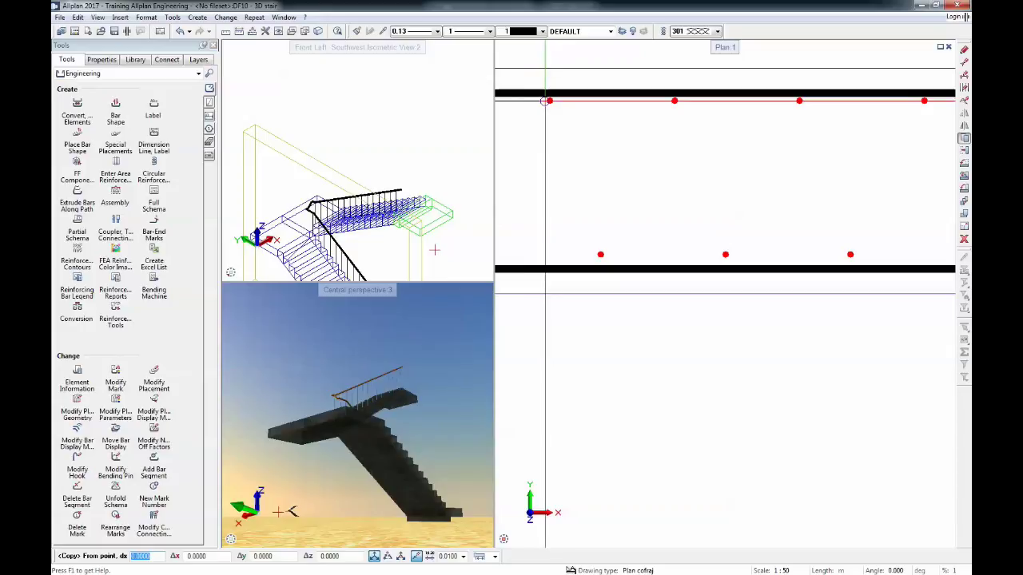
{"action": "scroll", "coordinate": [549, 100], "scroll_direction": "down", "scroll_amount": 3}
{"action": "scroll", "coordinate": [551, 159], "scroll_direction": "up", "scroll_amount": 4}
{"action": "middle_click_drag", "start_coordinate": [552, 161], "coordinate": [698, 169]}
{"action": "scroll", "coordinate": [667, 174], "scroll_direction": "up", "scroll_amount": 5}
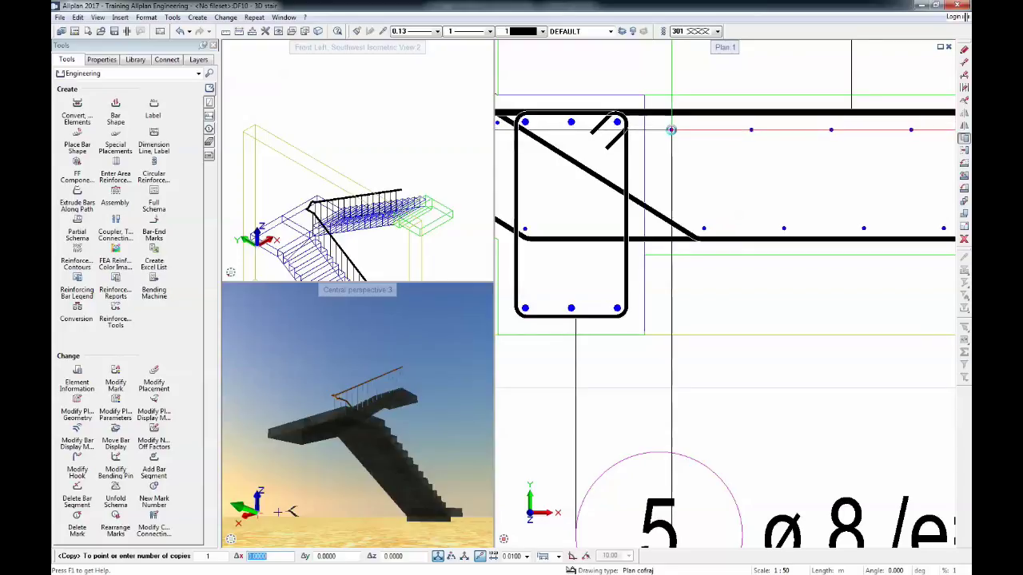
{"action": "scroll", "coordinate": [671, 129], "scroll_direction": "down", "scroll_amount": 5}
{"action": "key", "text": "Escape"}
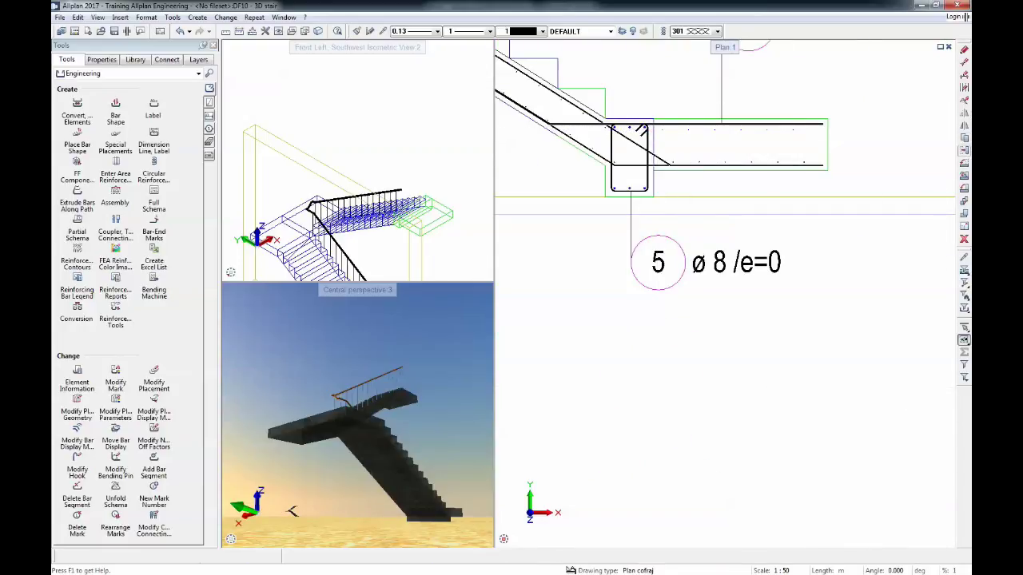
Move the lower landing's upper row of point bars up against the landing's top bar.
{"action": "left_click", "coordinate": [964, 150]}
{"action": "scroll", "coordinate": [782, 132], "scroll_direction": "up", "scroll_amount": 3}
{"action": "left_click_drag", "start_coordinate": [533, 138], "coordinate": [842, 128]}
{"action": "left_click", "coordinate": [664, 126]}
{"action": "scroll", "coordinate": [519, 139], "scroll_direction": "up", "scroll_amount": 3}
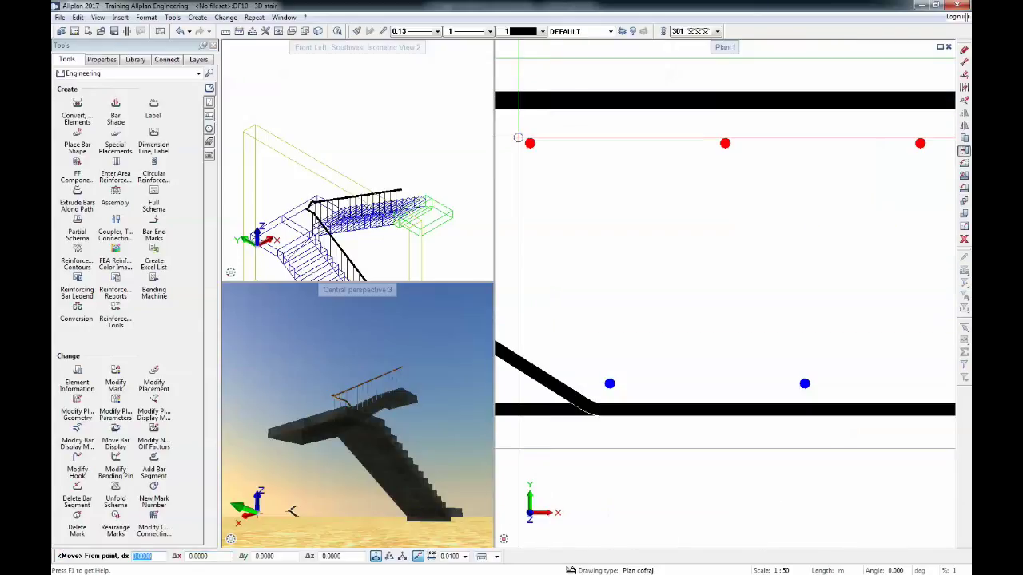
{"action": "left_click", "coordinate": [529, 142]}
{"action": "left_click", "coordinate": [530, 117]}
{"action": "scroll", "coordinate": [529, 117], "scroll_direction": "down", "scroll_amount": 5}
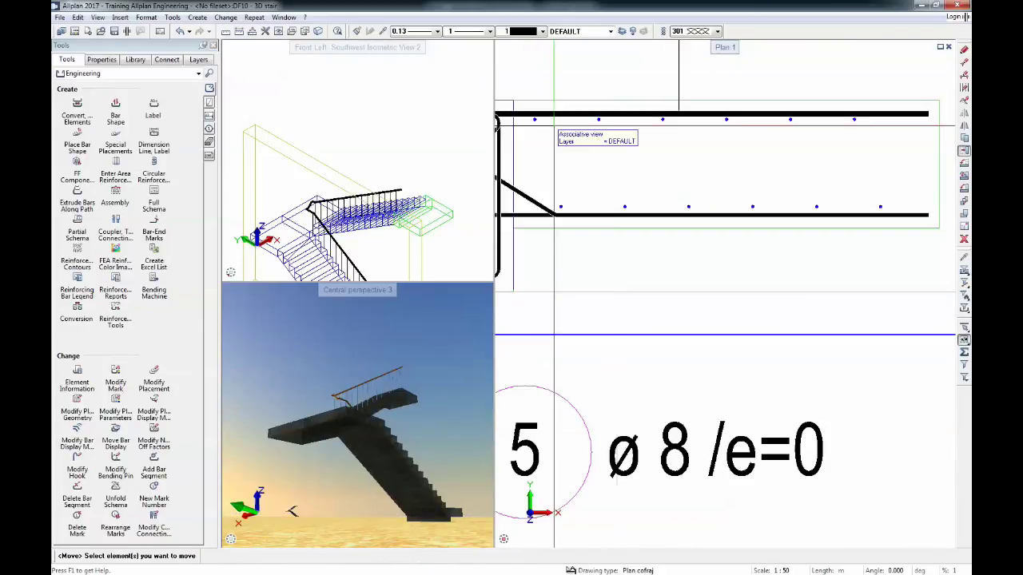
{"action": "scroll", "coordinate": [688, 172], "scroll_direction": "down", "scroll_amount": 1}
{"action": "scroll", "coordinate": [688, 173], "scroll_direction": "down", "scroll_amount": 4}
{"action": "key", "text": "Escape"}
Extrude all bars of the section along the first flight's width with Extrude Bars Along Path, using a 0.025 m concrete cover.
{"action": "middle_click_drag", "start_coordinate": [628, 182], "coordinate": [702, 222]}
{"action": "scroll", "coordinate": [702, 222], "scroll_direction": "up", "scroll_amount": 3}
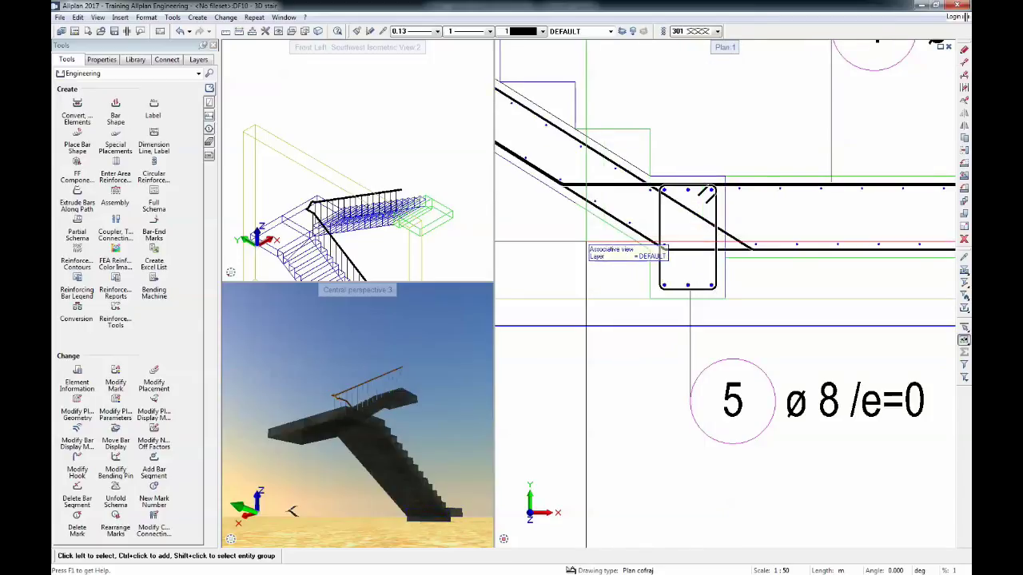
{"action": "scroll", "coordinate": [648, 231], "scroll_direction": "down", "scroll_amount": 3}
{"action": "middle_click_drag", "start_coordinate": [665, 227], "coordinate": [724, 288]}
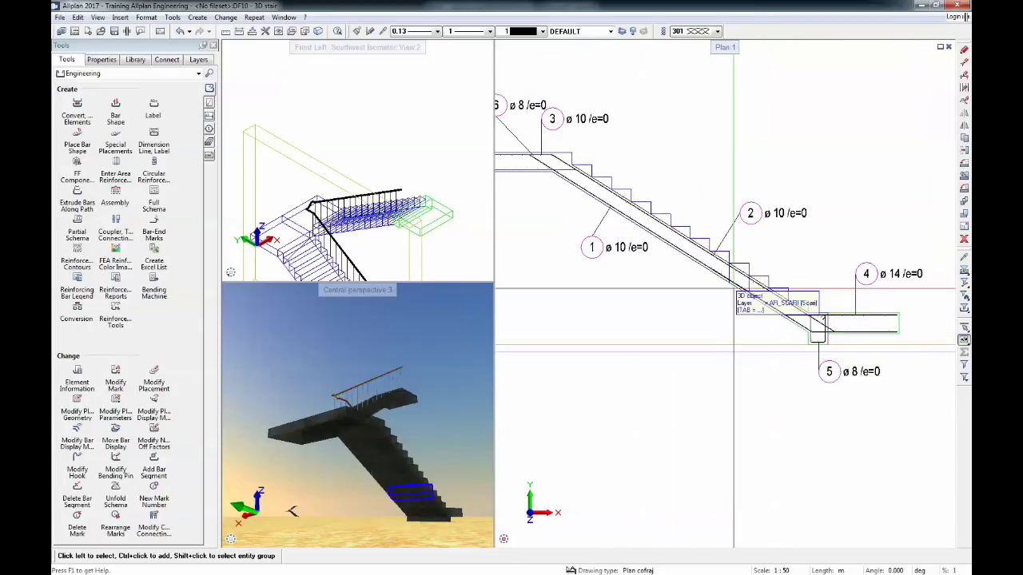
{"action": "scroll", "coordinate": [378, 81], "scroll_direction": "down", "scroll_amount": 2}
{"action": "middle_click_drag", "start_coordinate": [383, 230], "coordinate": [388, 196]}
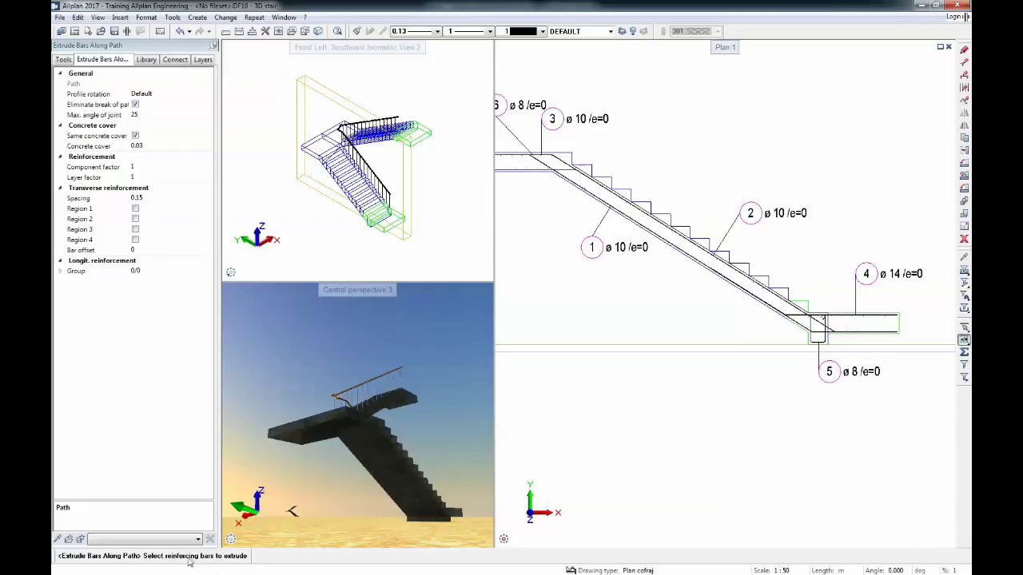
{"action": "scroll", "coordinate": [733, 303], "scroll_direction": "down", "scroll_amount": 5}
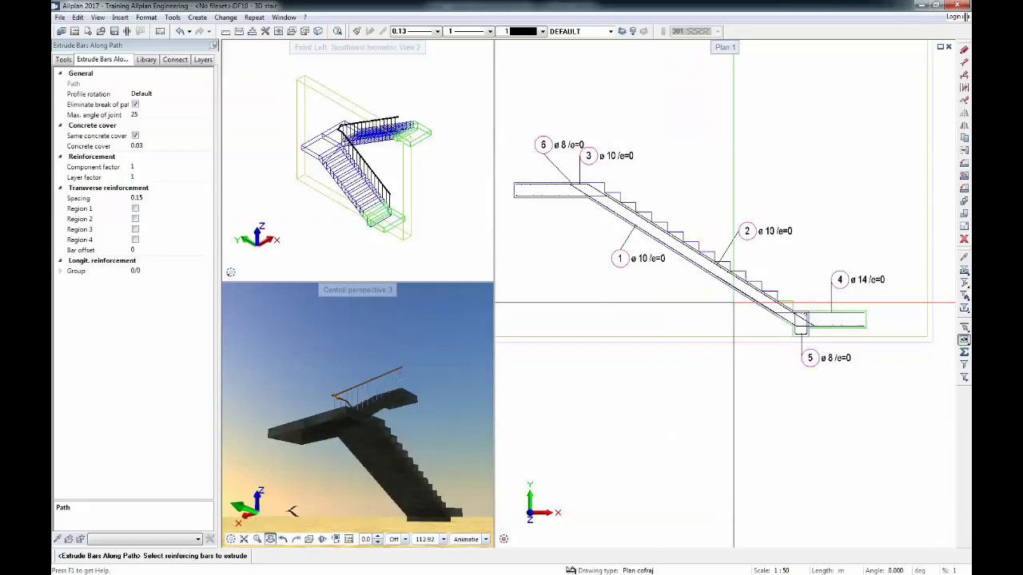
{"action": "left_click_drag", "start_coordinate": [625, 227], "coordinate": [817, 343]}
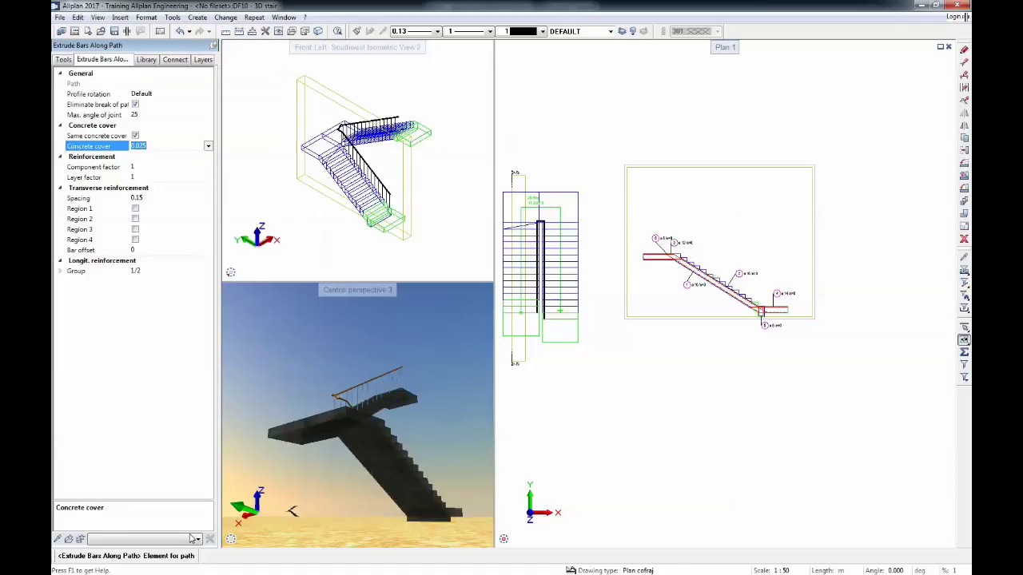
{"action": "scroll", "coordinate": [349, 236], "scroll_direction": "up", "scroll_amount": 5}
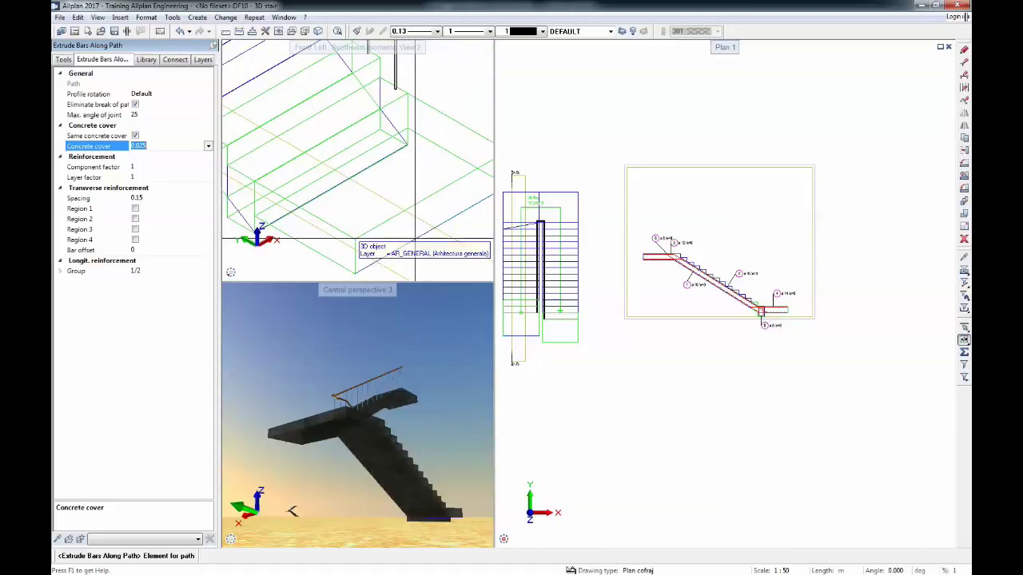
{"action": "key", "text": "Return"}
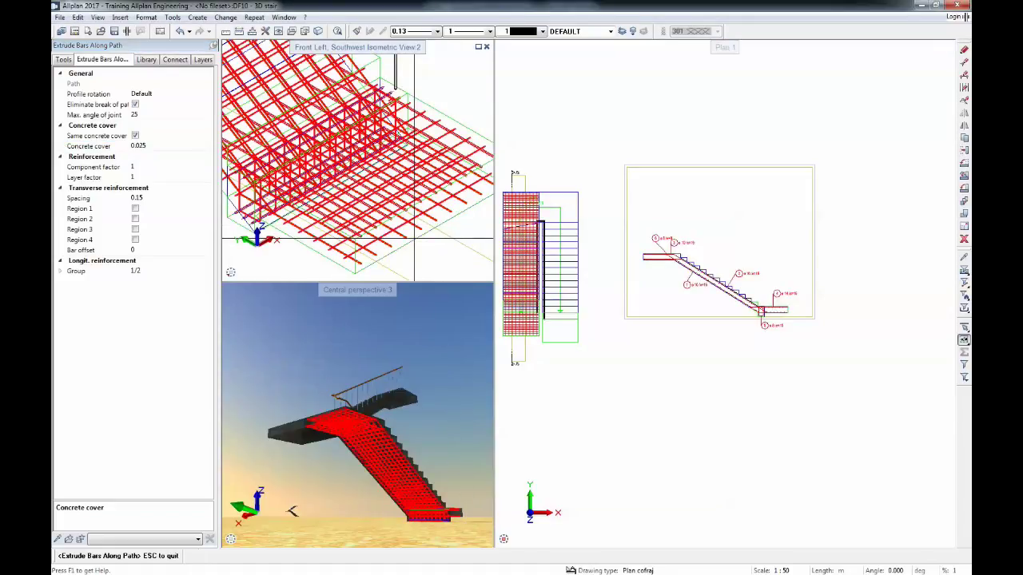
{"action": "scroll", "coordinate": [379, 442], "scroll_direction": "up", "scroll_amount": 4}
{"action": "scroll", "coordinate": [367, 442], "scroll_direction": "down", "scroll_amount": 3}
{"action": "key", "text": "Escape"}
{"action": "scroll", "coordinate": [410, 269], "scroll_direction": "down", "scroll_amount": 3}
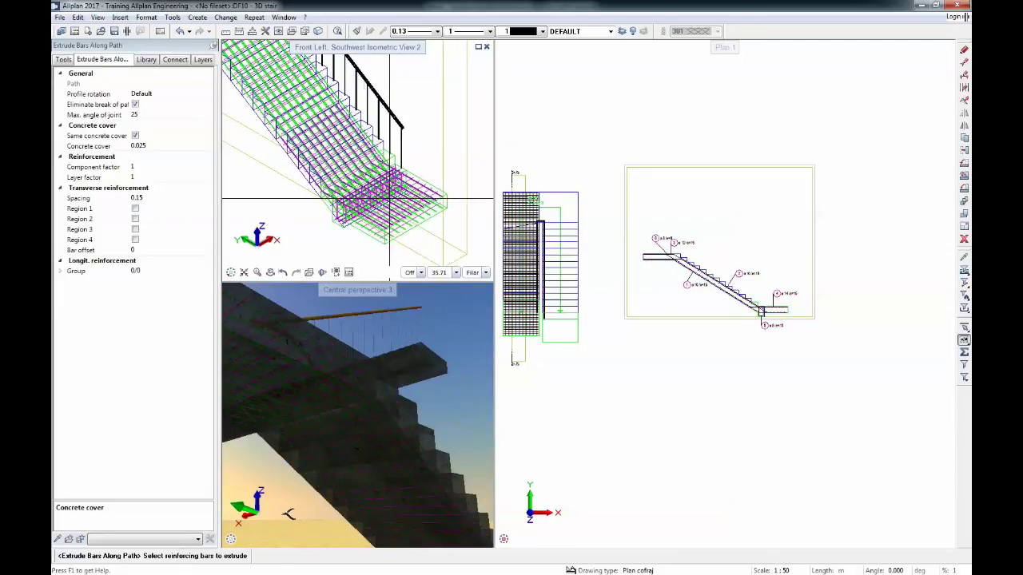
{"action": "scroll", "coordinate": [335, 149], "scroll_direction": "up", "scroll_amount": 2}
{"action": "key", "text": "Escape"}
{"action": "scroll", "coordinate": [338, 139], "scroll_direction": "down", "scroll_amount": 3}
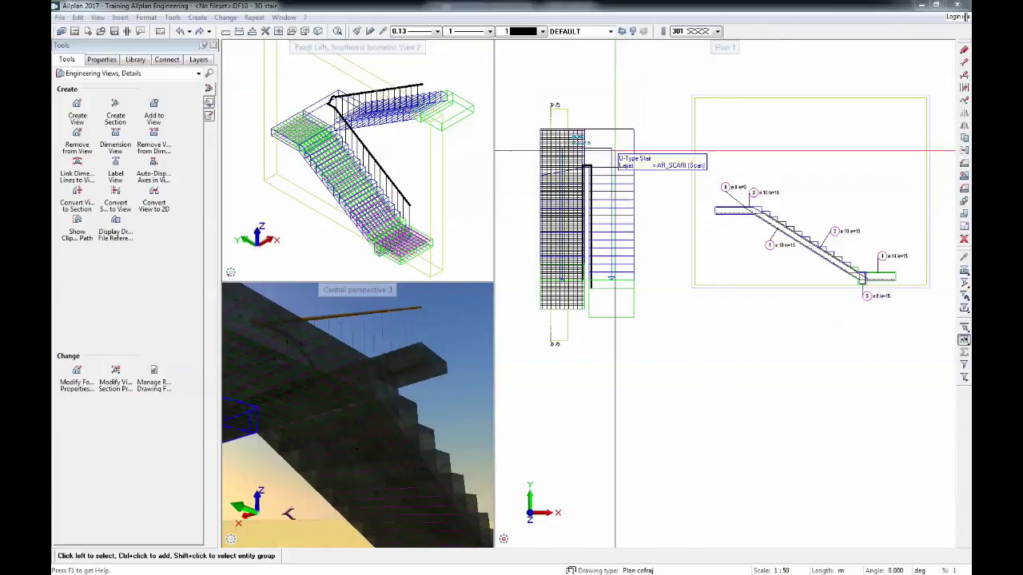
Examine the second ramp from several directions in the perspective view and compare it with the reinforced first ramp.
{"action": "mouse_move", "coordinate": [354, 418]}
{"action": "left_mouse_down"}
{"action": "mouse_move", "coordinate": [629, 369]}
{"action": "mouse_move", "coordinate": [363, 423]}
{"action": "left_mouse_up"}
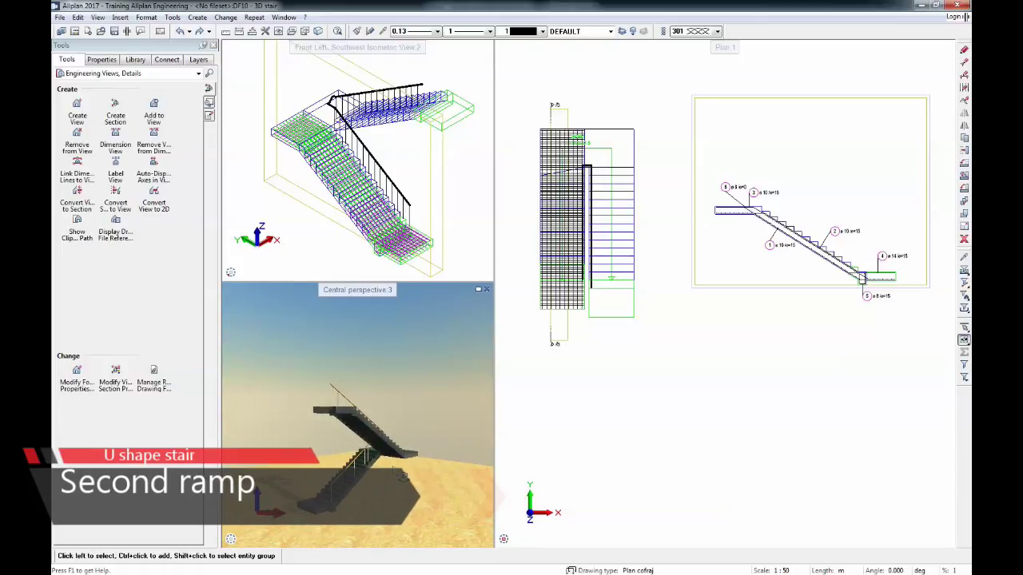
{"action": "scroll", "coordinate": [395, 467], "scroll_direction": "up", "scroll_amount": 5}
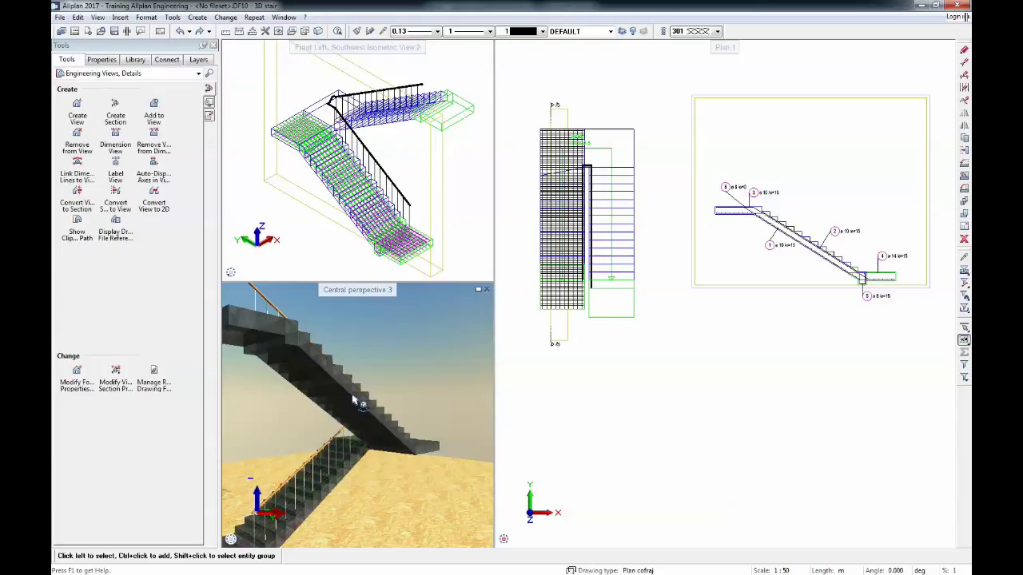
{"action": "scroll", "coordinate": [360, 399], "scroll_direction": "down", "scroll_amount": 1}
{"action": "middle_click_drag", "start_coordinate": [360, 399], "coordinate": [426, 396]}
{"action": "scroll", "coordinate": [425, 396], "scroll_direction": "down", "scroll_amount": 1}
{"action": "left_click_drag", "start_coordinate": [277, 482], "coordinate": [313, 434]}
{"action": "left_click_drag", "start_coordinate": [347, 394], "coordinate": [407, 420]}
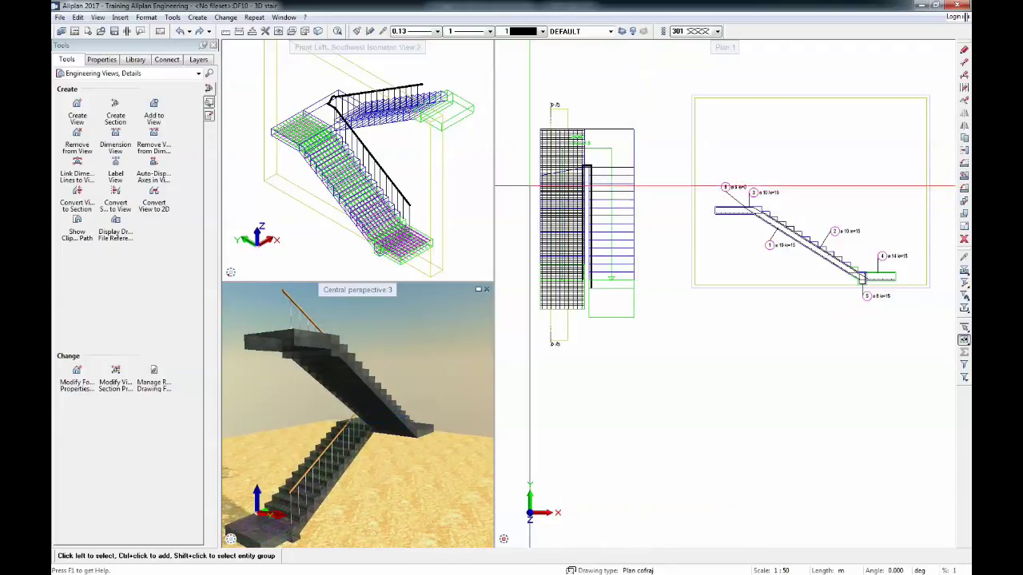
{"action": "middle_click_drag", "start_coordinate": [565, 281], "coordinate": [591, 305]}
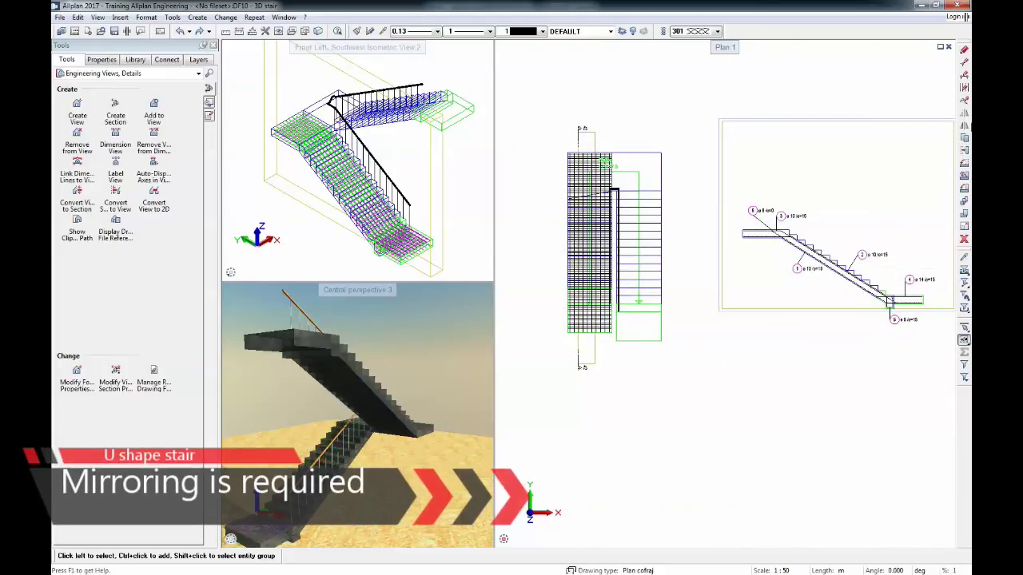
Copy and mirror the first ramp's BST500S bars onto the second ramp, about an axis midway between the two flights in plan.
{"action": "left_click", "coordinate": [965, 128]}
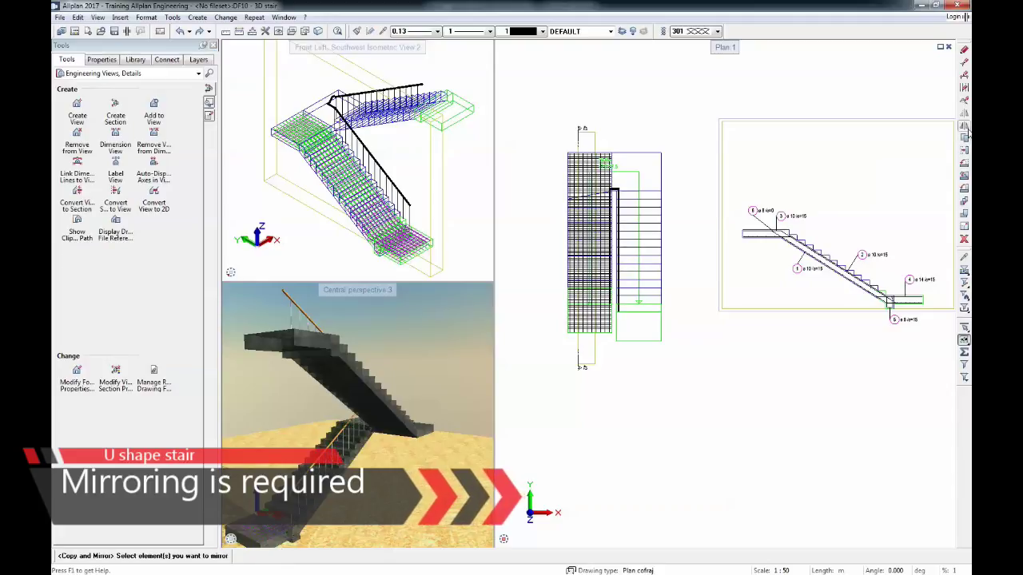
{"action": "left_click", "coordinate": [964, 310]}
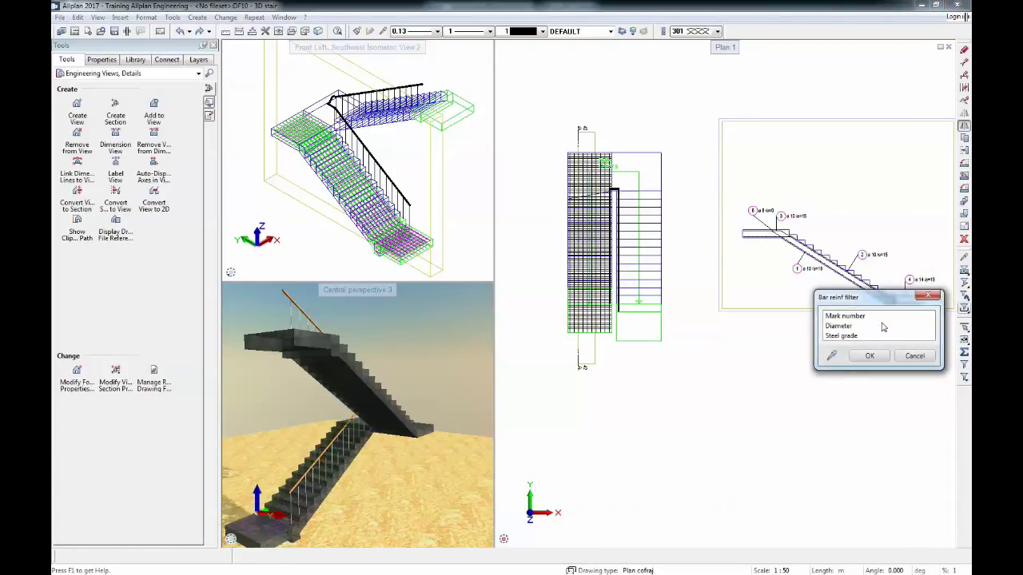
{"action": "left_click", "coordinate": [833, 336]}
{"action": "left_click", "coordinate": [868, 356]}
{"action": "left_click", "coordinate": [835, 389]}
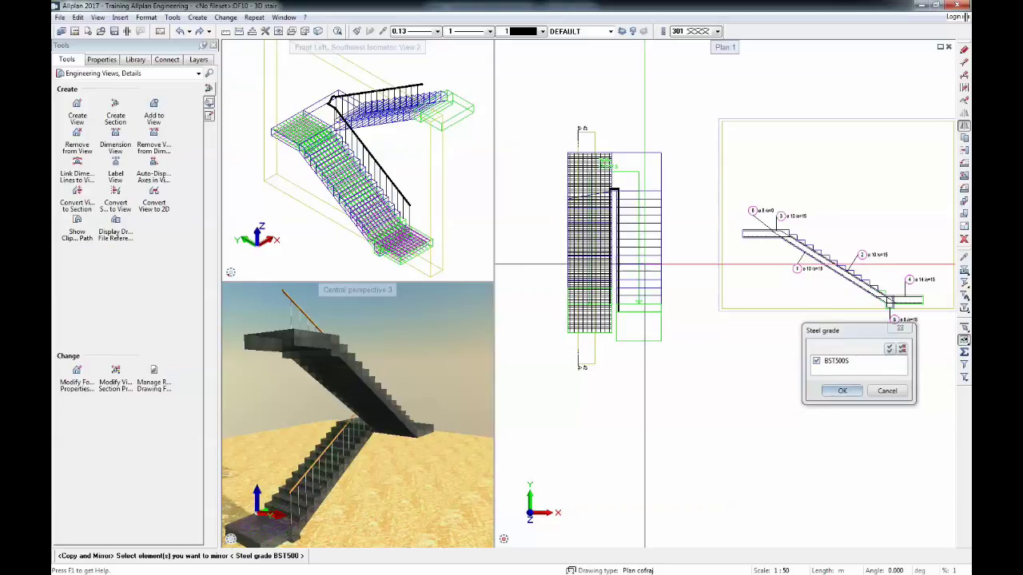
{"action": "left_click_drag", "start_coordinate": [545, 135], "coordinate": [616, 392]}
{"action": "scroll", "coordinate": [614, 324], "scroll_direction": "up", "scroll_amount": 1}
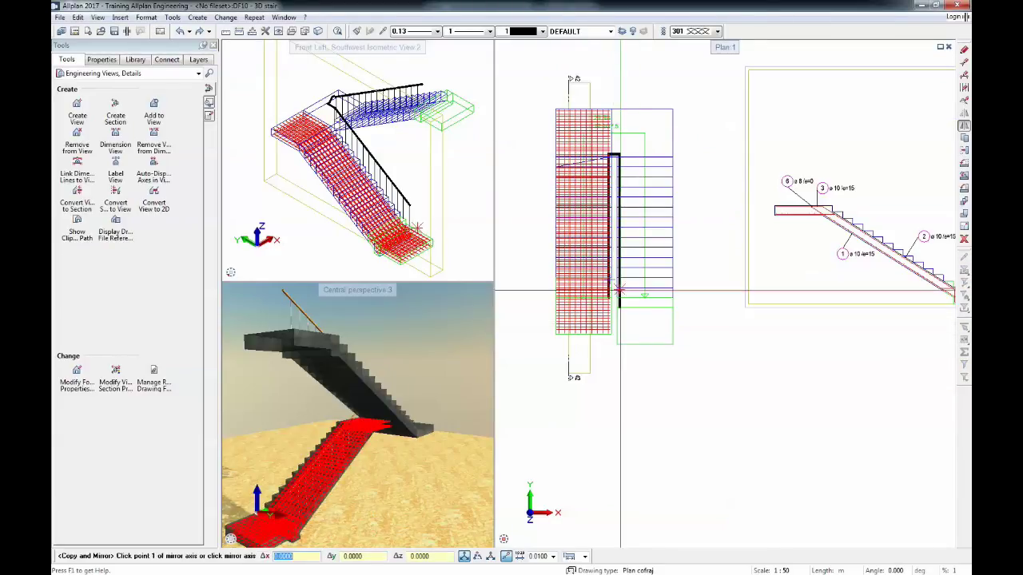
{"action": "scroll", "coordinate": [636, 176], "scroll_direction": "up", "scroll_amount": 2}
{"action": "scroll", "coordinate": [641, 121], "scroll_direction": "down", "scroll_amount": 1}
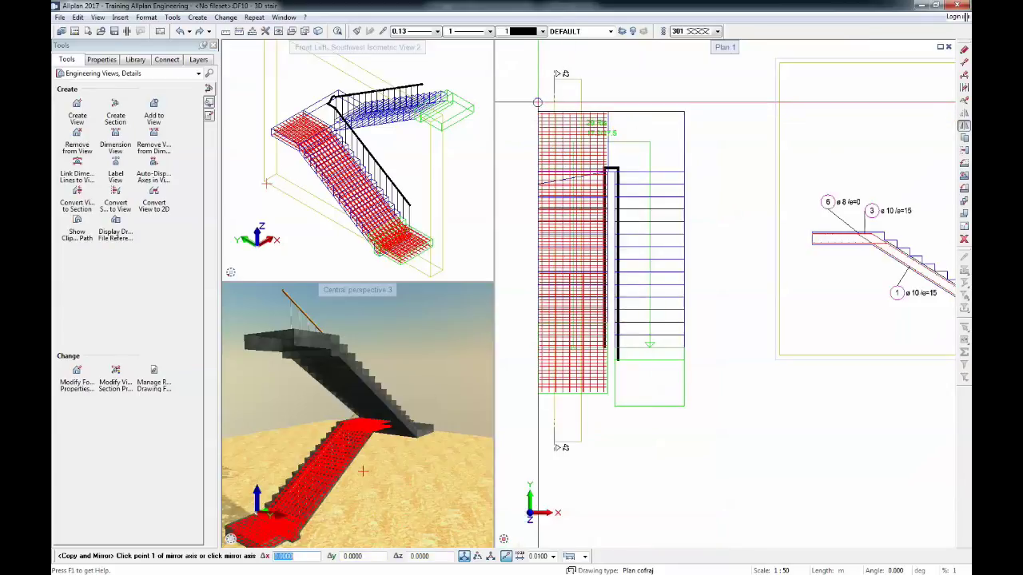
{"action": "right_click", "coordinate": [538, 110]}
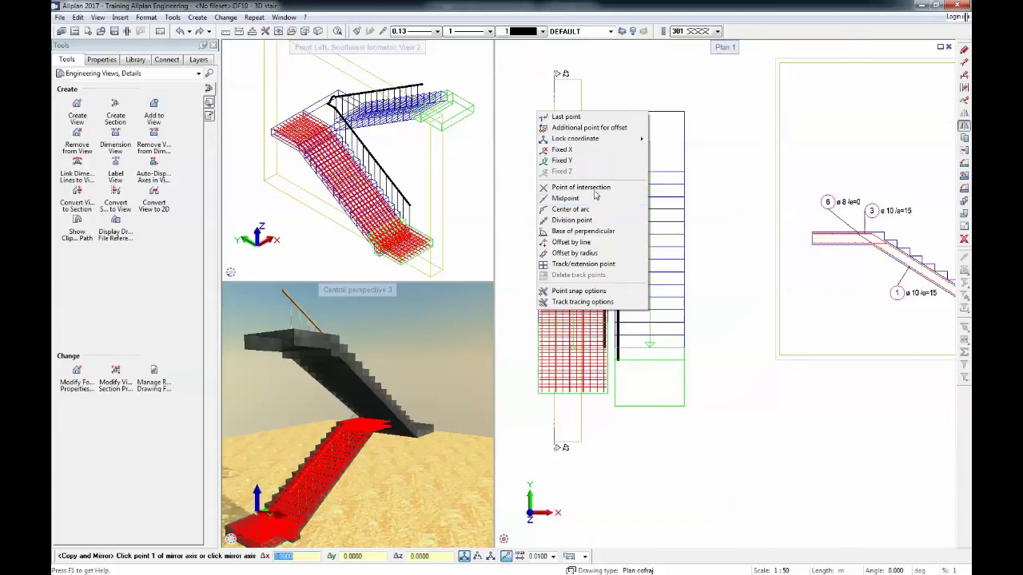
{"action": "left_click", "coordinate": [598, 199]}
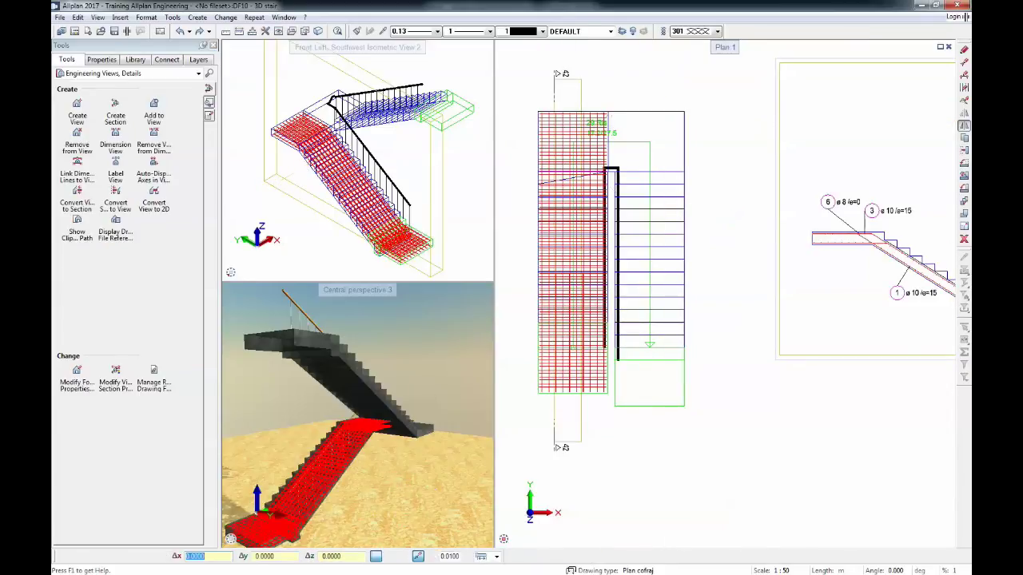
{"action": "left_click", "coordinate": [611, 74]}
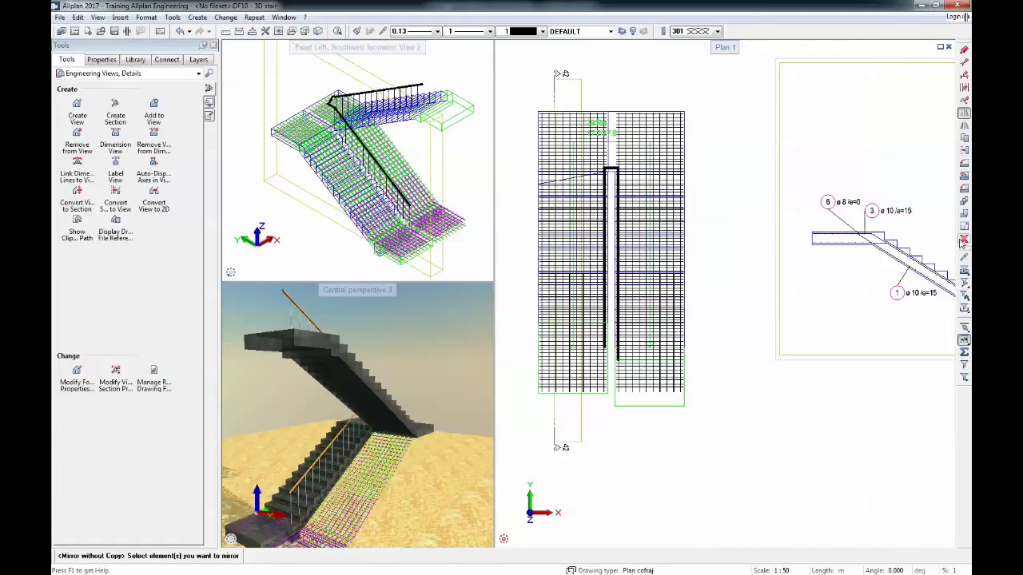
Mirror the second ramp's BST500S bars without copying, about a crosswise axis through the middle of the stair's length, to reverse their slope.
{"action": "left_click", "coordinate": [961, 310]}
{"action": "left_click", "coordinate": [862, 341]}
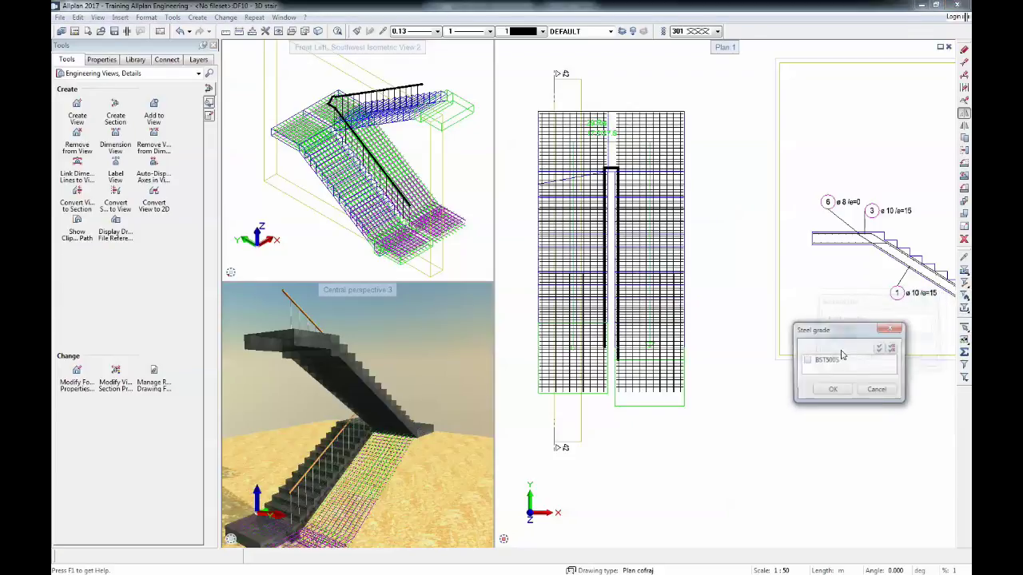
{"action": "left_click", "coordinate": [827, 392]}
{"action": "left_click", "coordinate": [832, 390]}
{"action": "left_click_drag", "start_coordinate": [612, 80], "coordinate": [827, 546]}
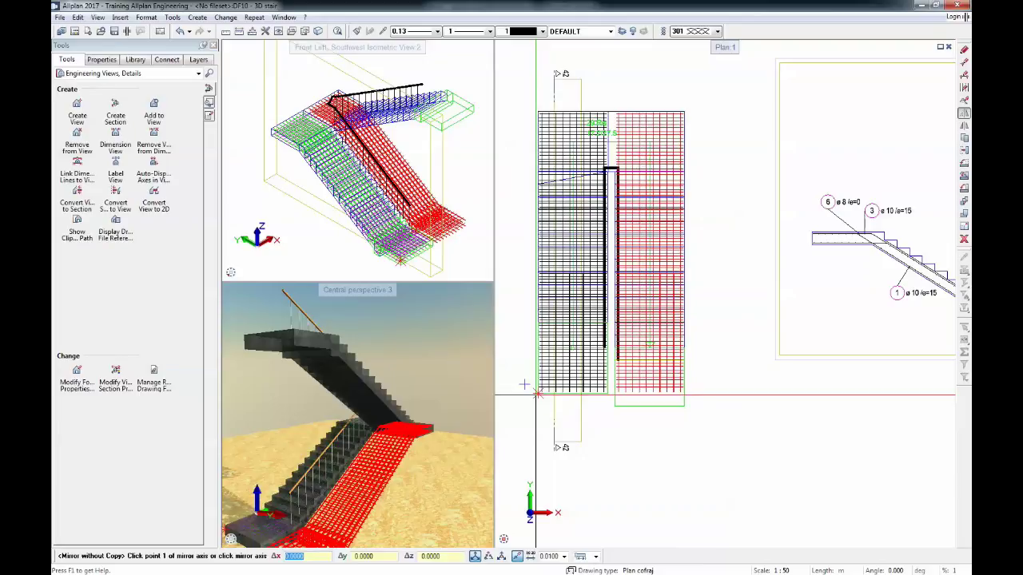
{"action": "right_click", "coordinate": [536, 394]}
{"action": "left_click", "coordinate": [581, 287]}
{"action": "left_click", "coordinate": [533, 253]}
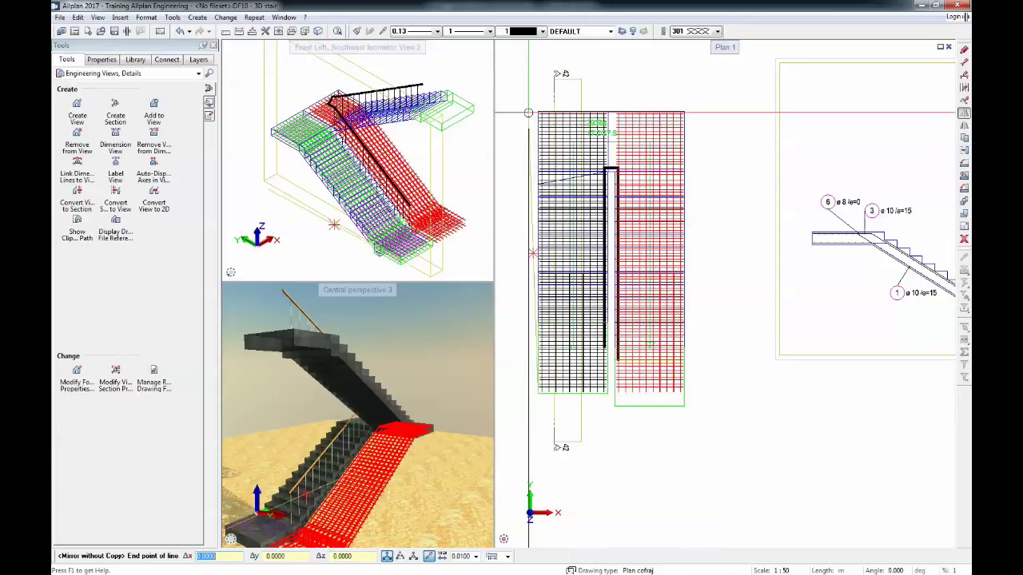
{"action": "left_click", "coordinate": [526, 101]}
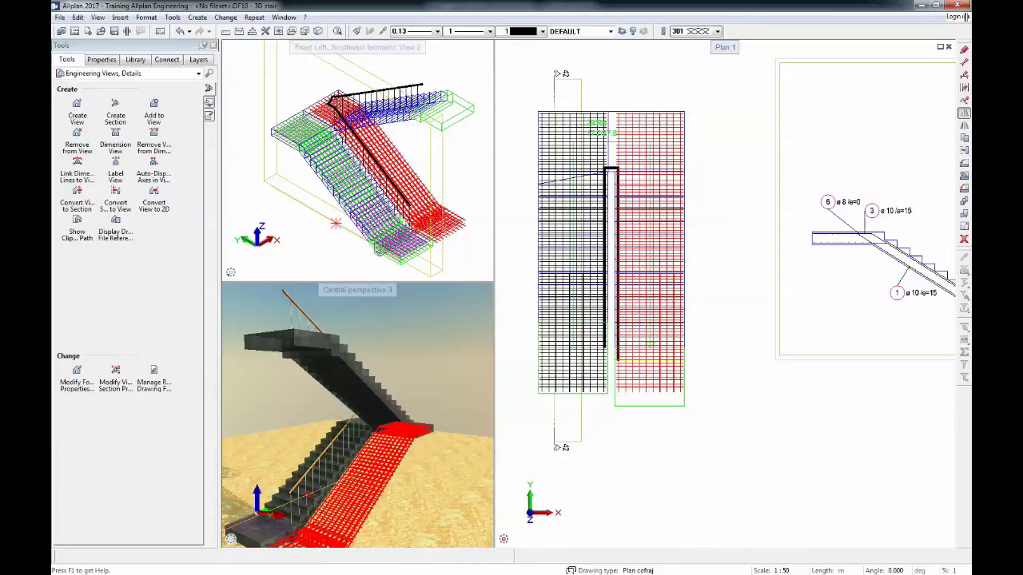
{"action": "left_click", "coordinate": [507, 256]}
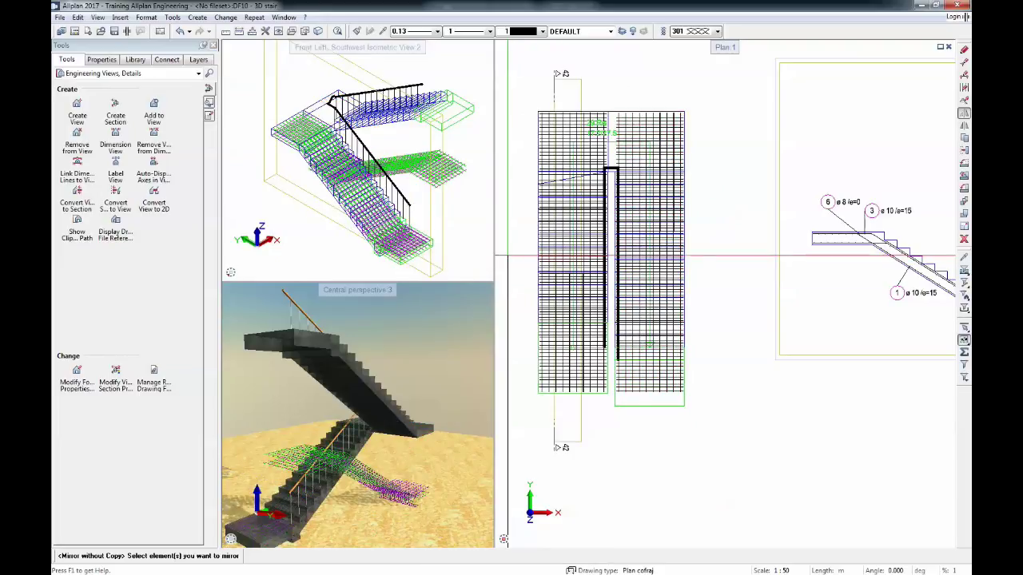
{"action": "key", "text": "Escape"}
Create a section of the second ramp together with its mirrored bars and place it below the first ramp's section.
{"action": "left_click", "coordinate": [115, 107]}
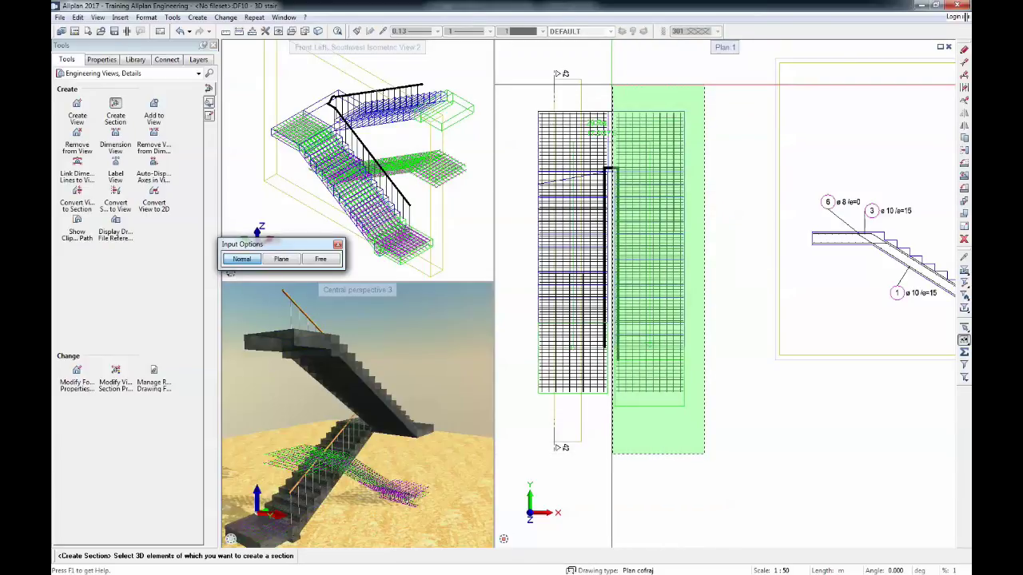
{"action": "left_click", "coordinate": [649, 343]}
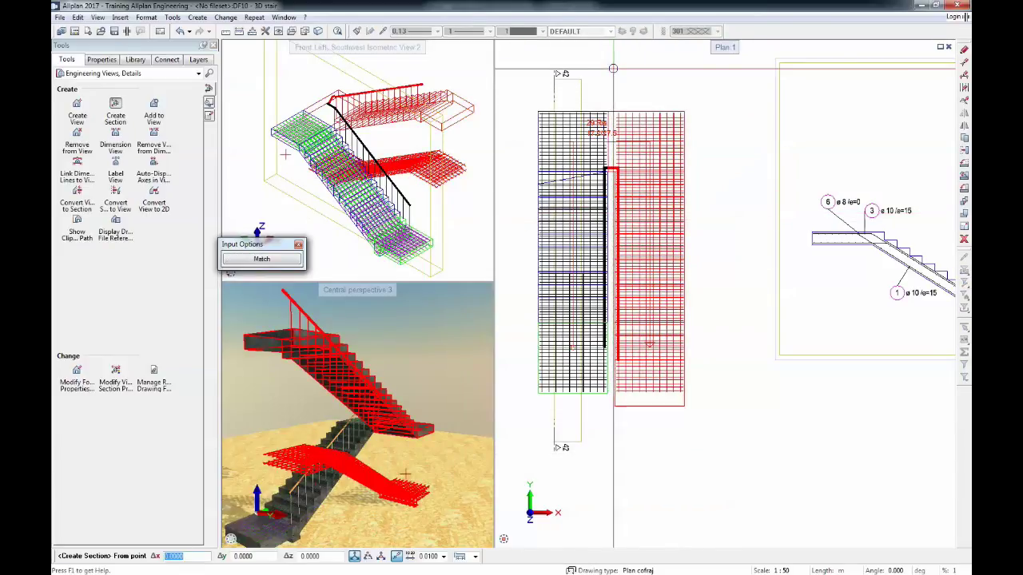
{"action": "left_click", "coordinate": [612, 69]}
{"action": "left_click", "coordinate": [612, 425]}
{"action": "left_click", "coordinate": [701, 425]}
{"action": "scroll", "coordinate": [587, 281], "scroll_direction": "down", "scroll_amount": 4}
{"action": "left_click", "coordinate": [672, 420]}
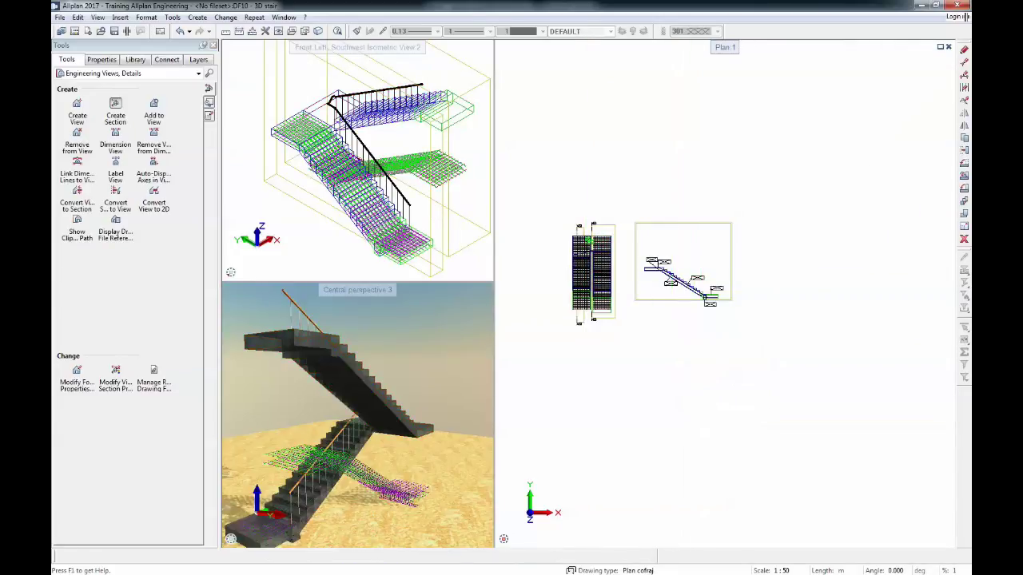
{"action": "scroll", "coordinate": [744, 358], "scroll_direction": "up", "scroll_amount": 5}
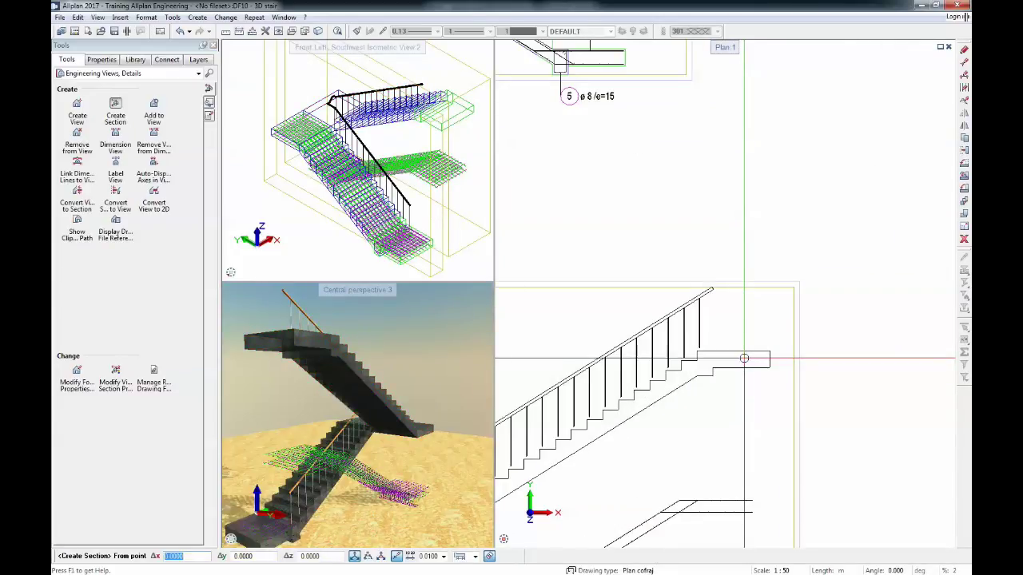
{"action": "key", "text": "Escape"}
Draw an offset polyline 0.025 m below the top edge of the upper landing in the new section as a cover guide.
{"action": "left_click", "coordinate": [97, 73]}
{"action": "left_click", "coordinate": [92, 85]}
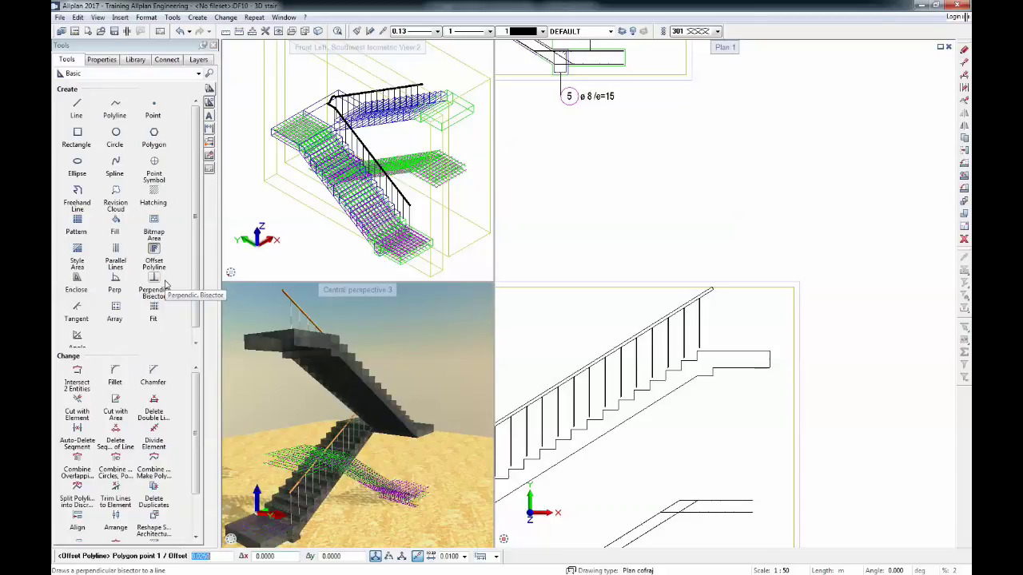
{"action": "left_click", "coordinate": [697, 350]}
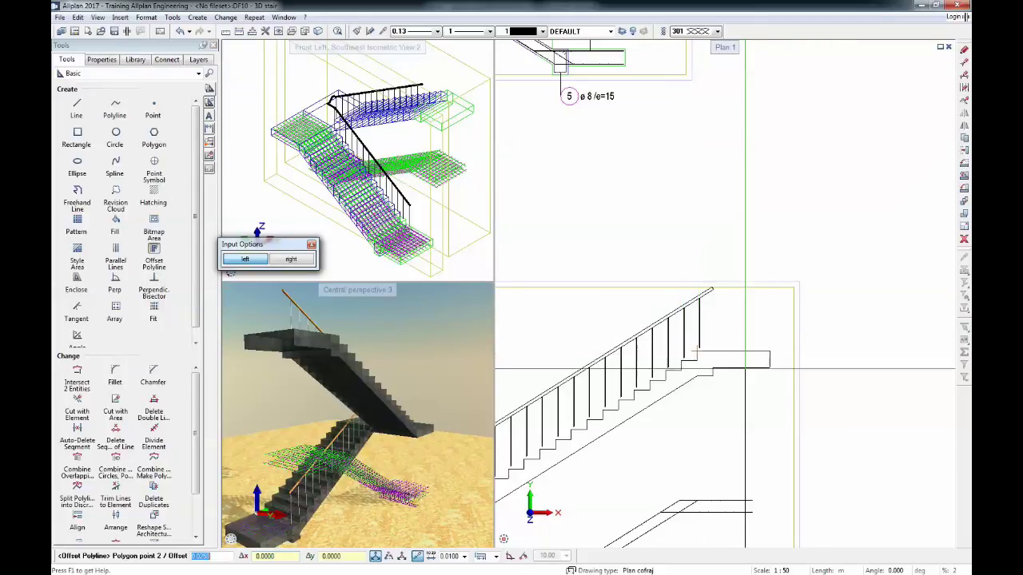
{"action": "scroll", "coordinate": [751, 358], "scroll_direction": "up", "scroll_amount": 3}
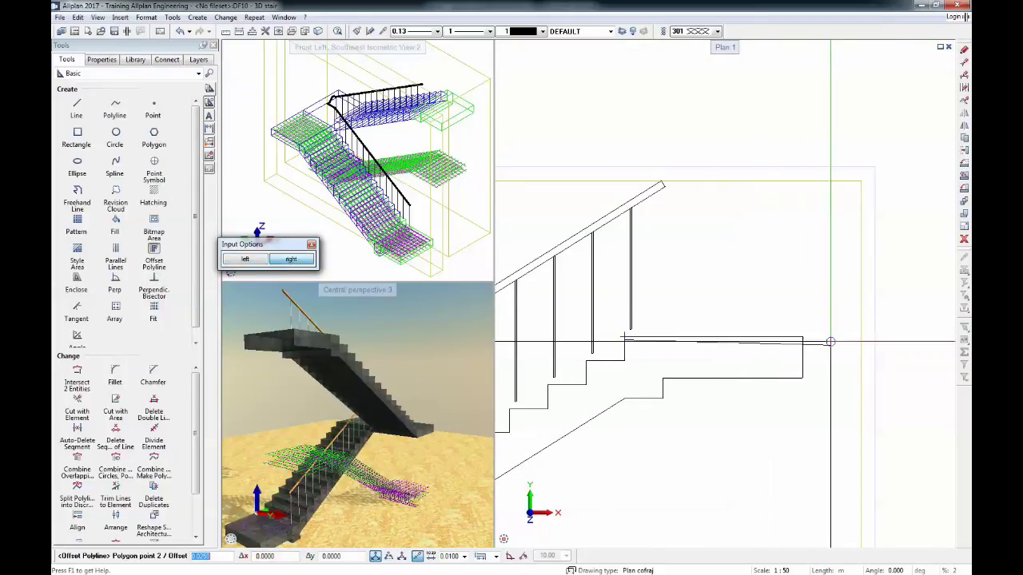
{"action": "key", "text": "Escape"}
{"action": "scroll", "coordinate": [799, 246], "scroll_direction": "down", "scroll_amount": 1}
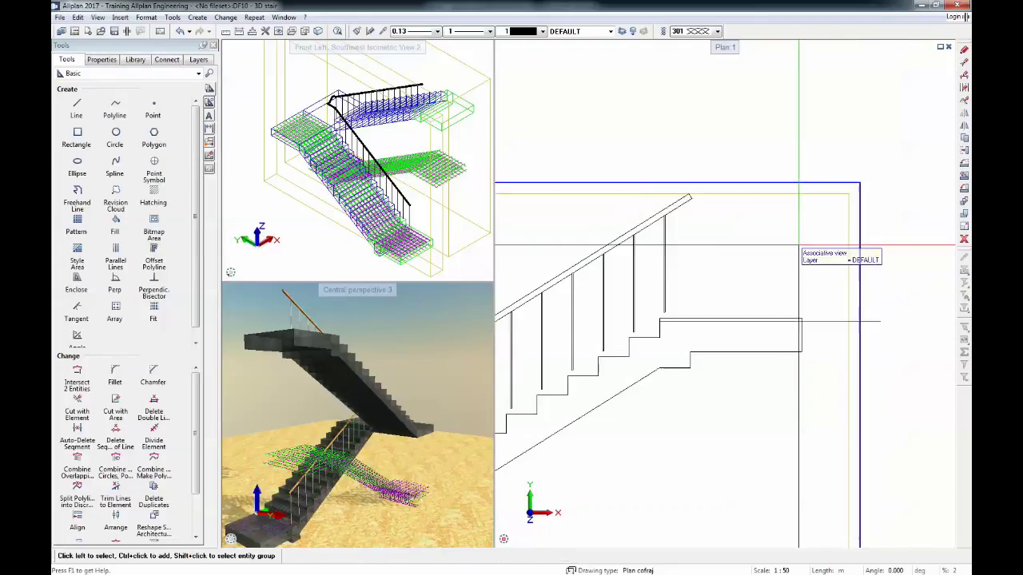
{"action": "scroll", "coordinate": [799, 246], "scroll_direction": "down", "scroll_amount": 3}
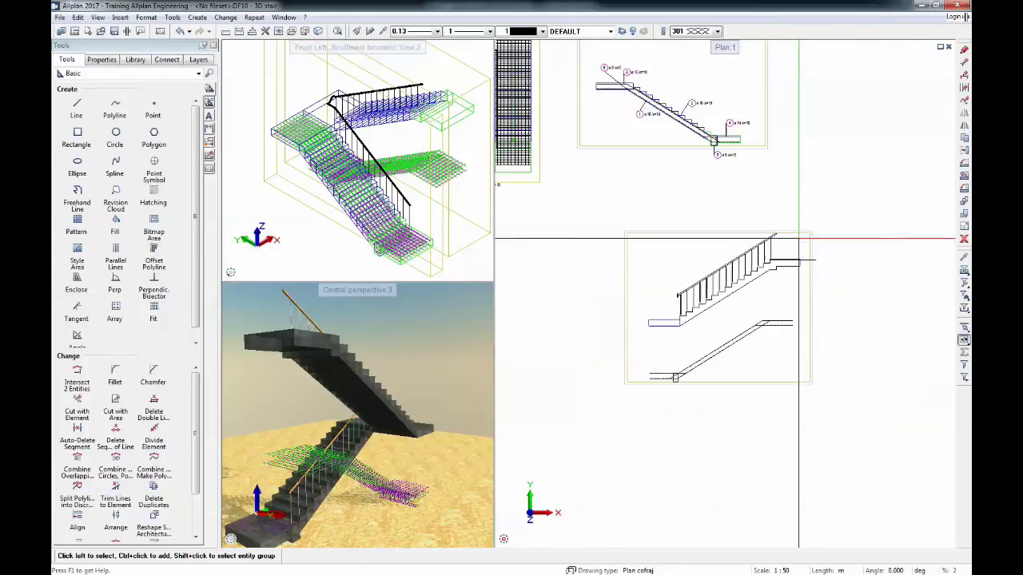
Move all BST500S bars in the new section up into the second ramp, aligning the top landing bar with the cover guide line.
{"action": "left_click", "coordinate": [963, 151]}
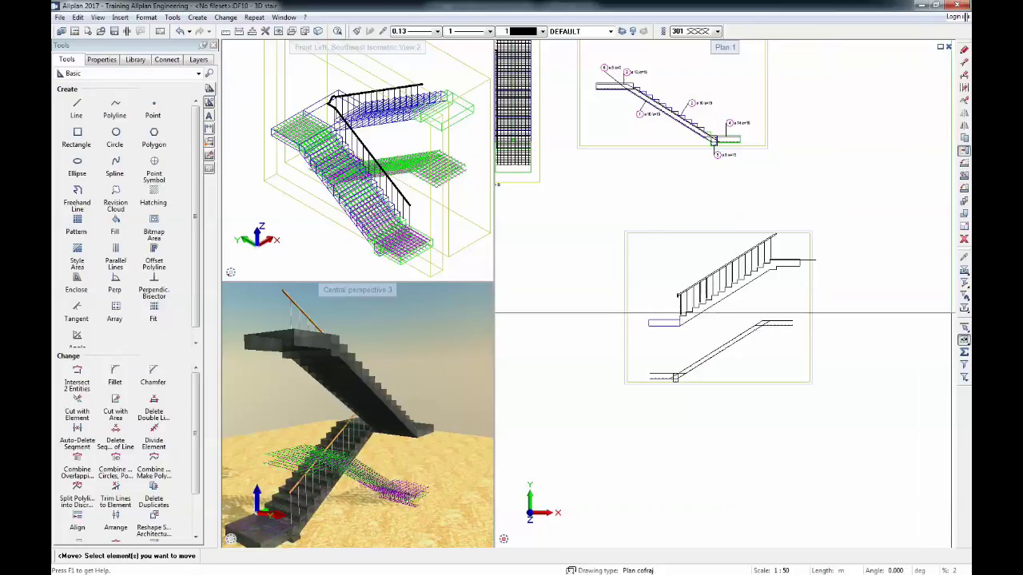
{"action": "left_click", "coordinate": [963, 308]}
{"action": "double_click", "coordinate": [840, 336]}
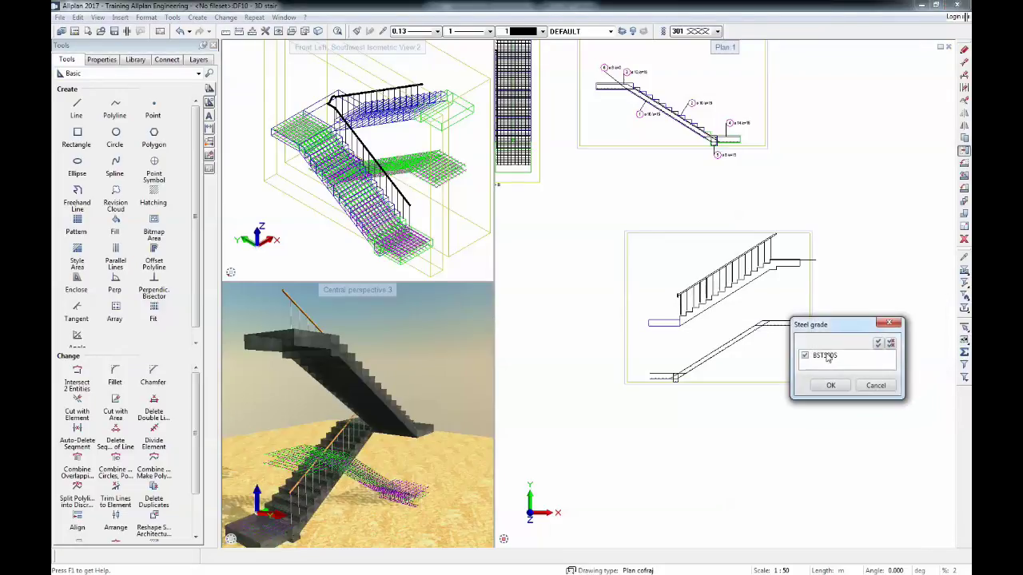
{"action": "left_click", "coordinate": [811, 385]}
{"action": "left_click_drag", "start_coordinate": [601, 445], "coordinate": [797, 295]}
{"action": "scroll", "coordinate": [797, 296], "scroll_direction": "up", "scroll_amount": 4}
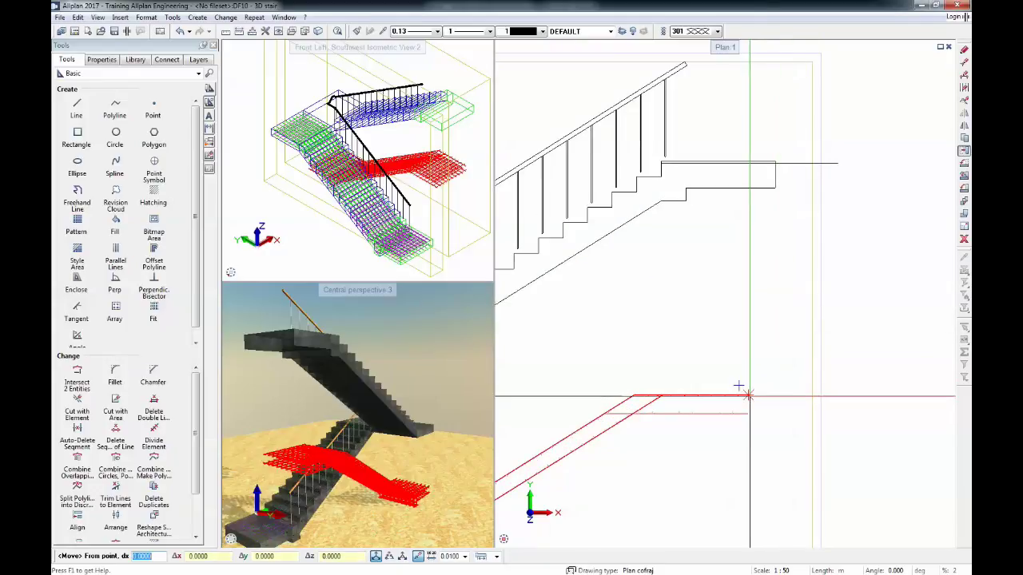
{"action": "left_click", "coordinate": [749, 393]}
{"action": "scroll", "coordinate": [771, 177], "scroll_direction": "up", "scroll_amount": 3}
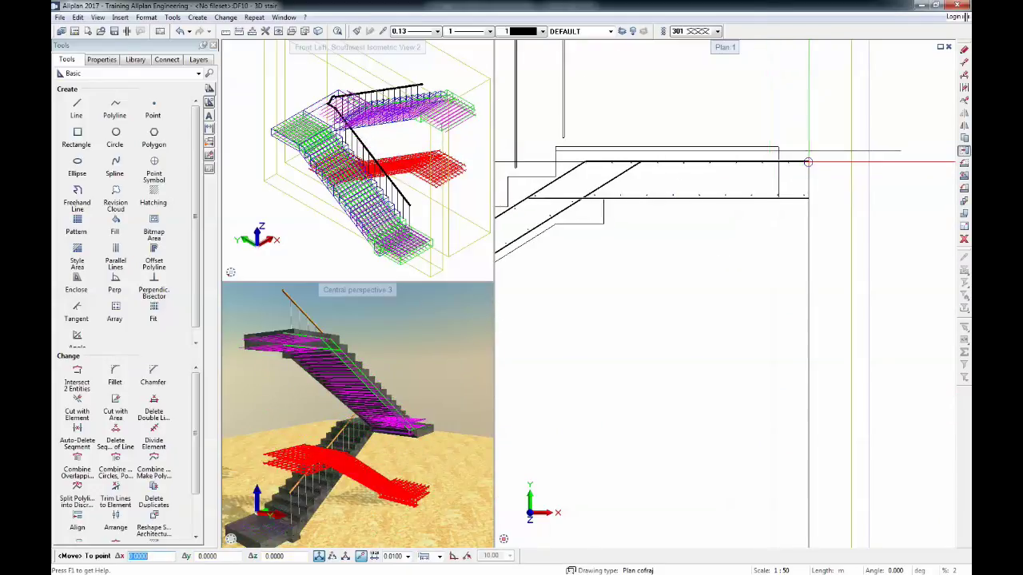
{"action": "scroll", "coordinate": [823, 165], "scroll_direction": "up", "scroll_amount": 2}
{"action": "middle_click_drag", "start_coordinate": [823, 165], "coordinate": [942, 185]}
{"action": "scroll", "coordinate": [838, 179], "scroll_direction": "down", "scroll_amount": 4}
{"action": "scroll", "coordinate": [842, 182], "scroll_direction": "up", "scroll_amount": 2}
{"action": "middle_click_drag", "start_coordinate": [852, 195], "coordinate": [860, 260]}
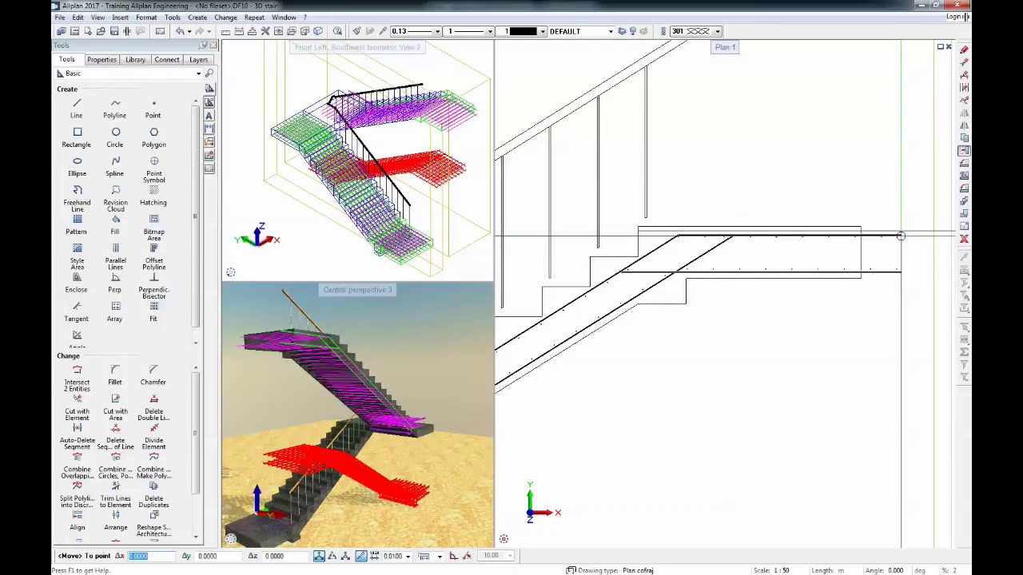
{"action": "left_click", "coordinate": [900, 236]}
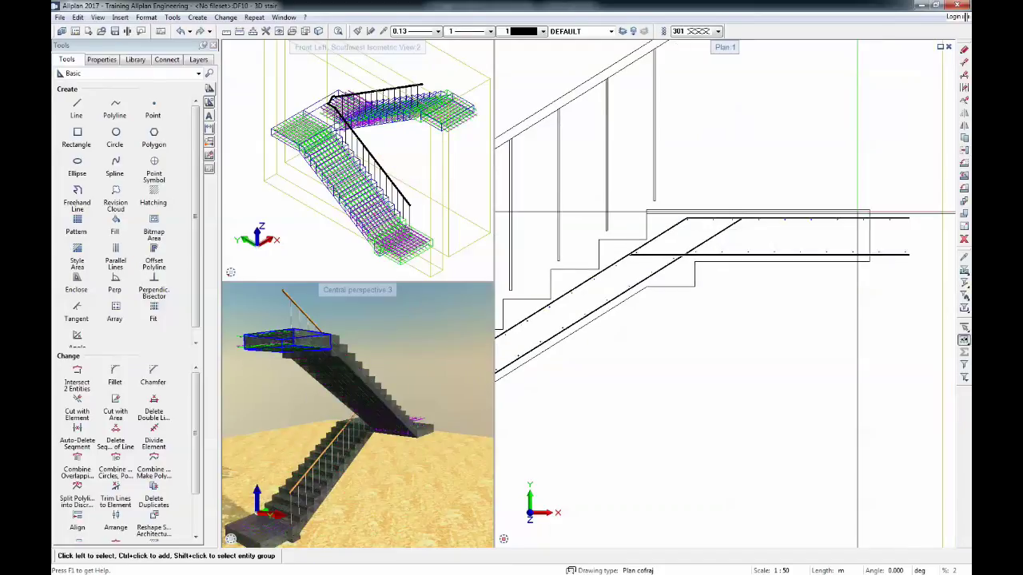
Assign a new mark number to the top horizontal bars at the lower landing in the second ramp's section.
{"action": "scroll", "coordinate": [857, 214], "scroll_direction": "down", "scroll_amount": 4}
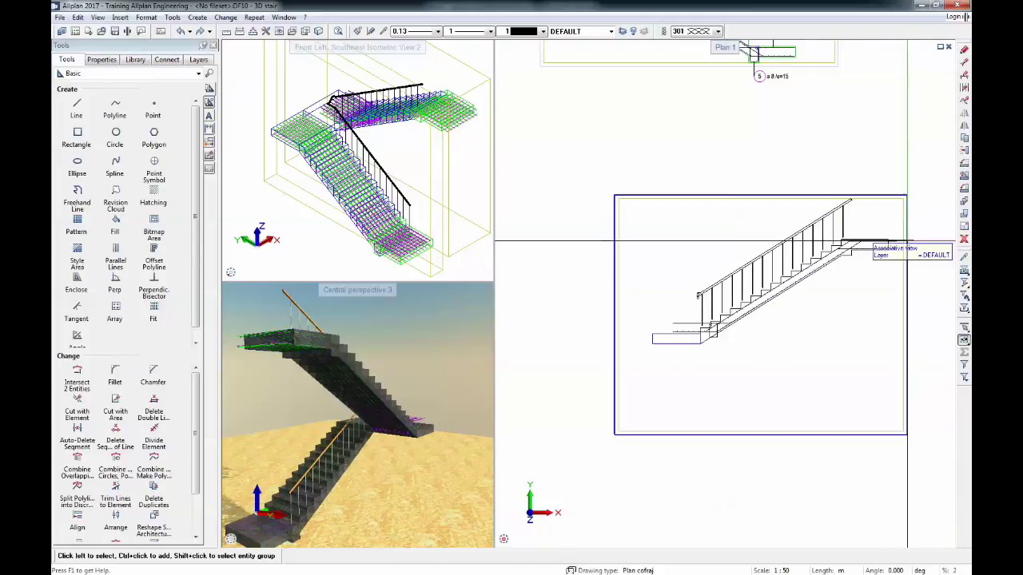
{"action": "scroll", "coordinate": [663, 360], "scroll_direction": "up", "scroll_amount": 3}
{"action": "scroll", "coordinate": [751, 316], "scroll_direction": "up", "scroll_amount": 3}
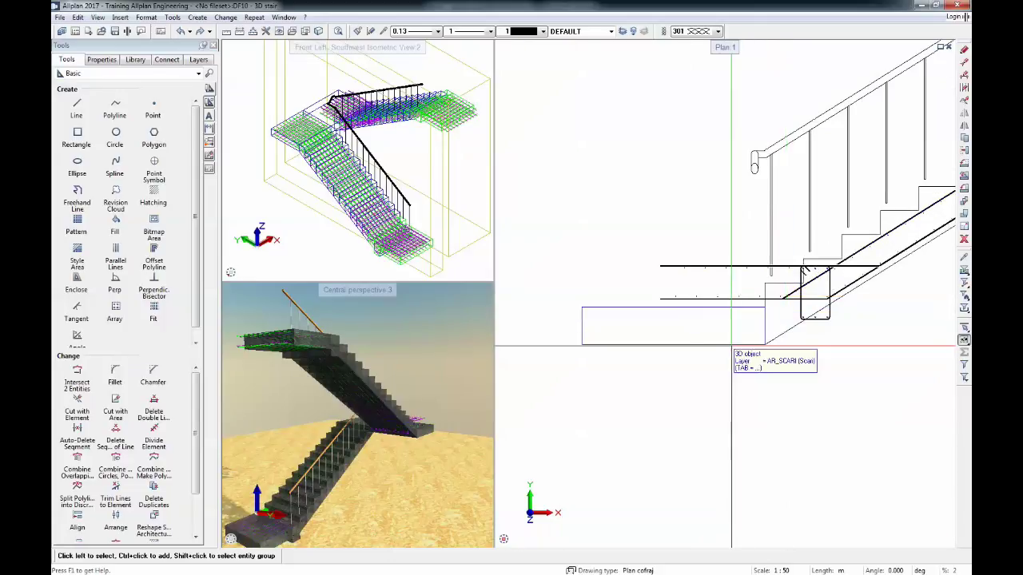
{"action": "scroll", "coordinate": [743, 331], "scroll_direction": "up", "scroll_amount": 1}
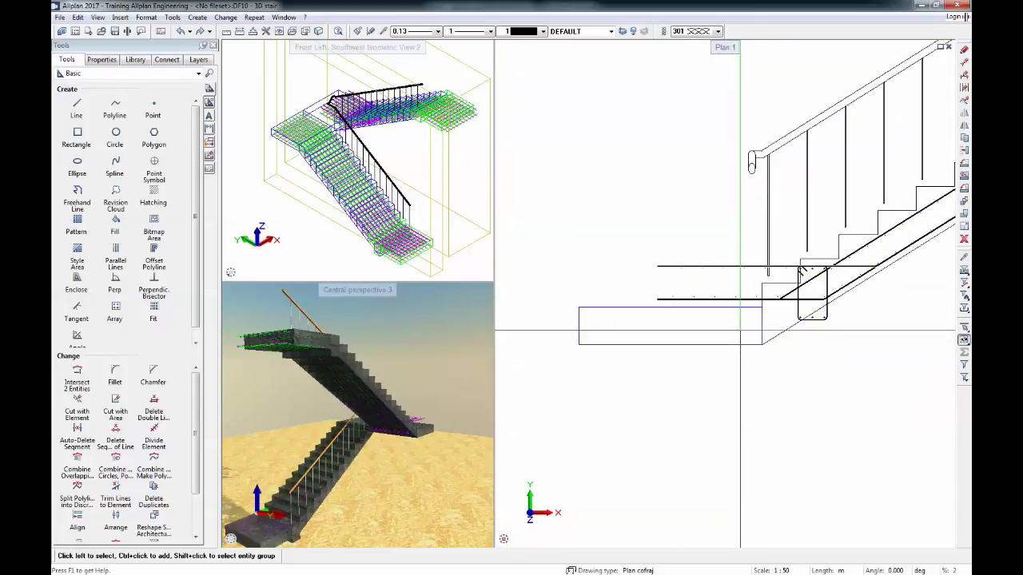
{"action": "middle_click_drag", "start_coordinate": [773, 306], "coordinate": [716, 315]}
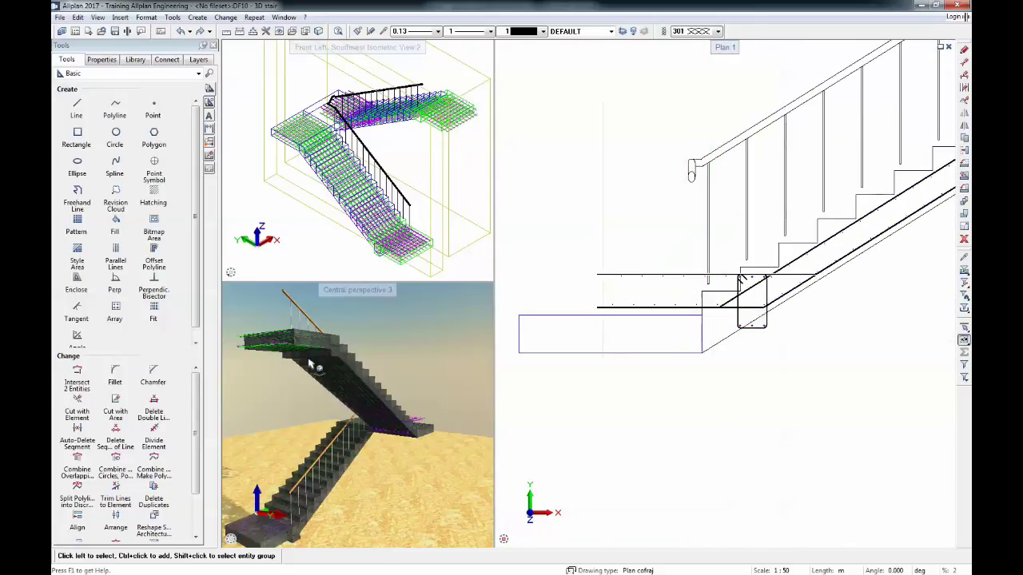
{"action": "left_click", "coordinate": [120, 72]}
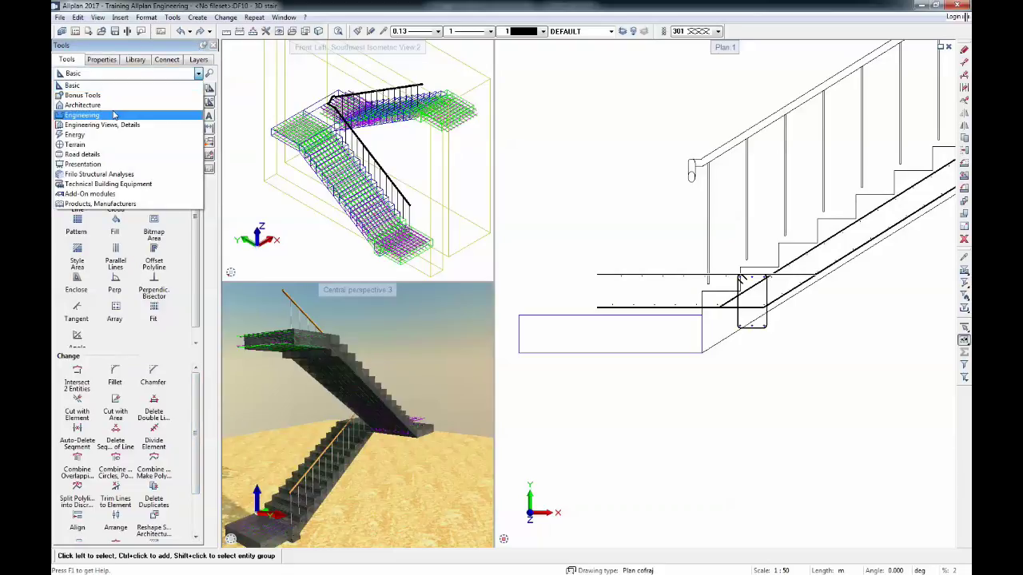
{"action": "left_click", "coordinate": [114, 115]}
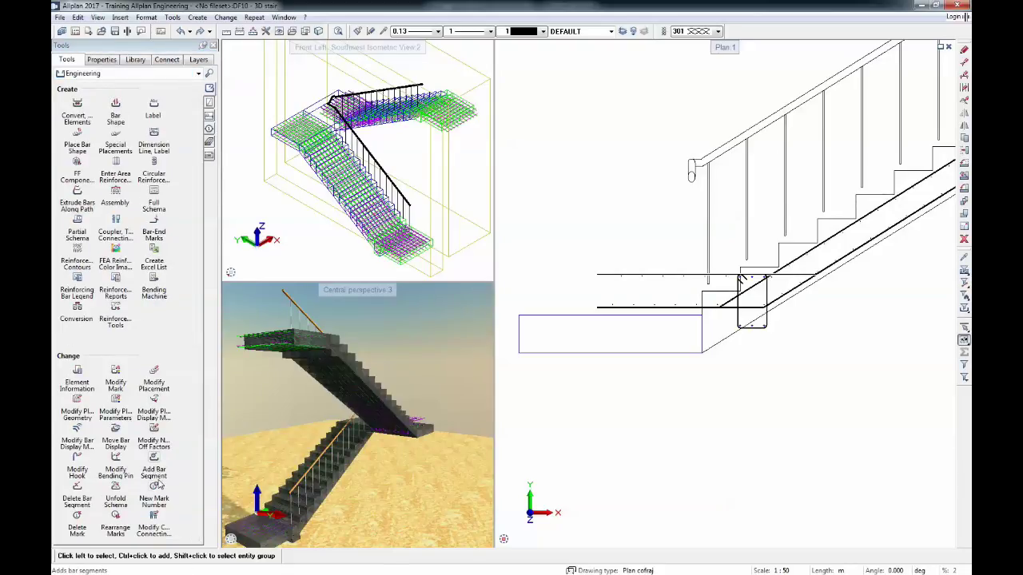
{"action": "scroll", "coordinate": [686, 266], "scroll_direction": "up", "scroll_amount": 2}
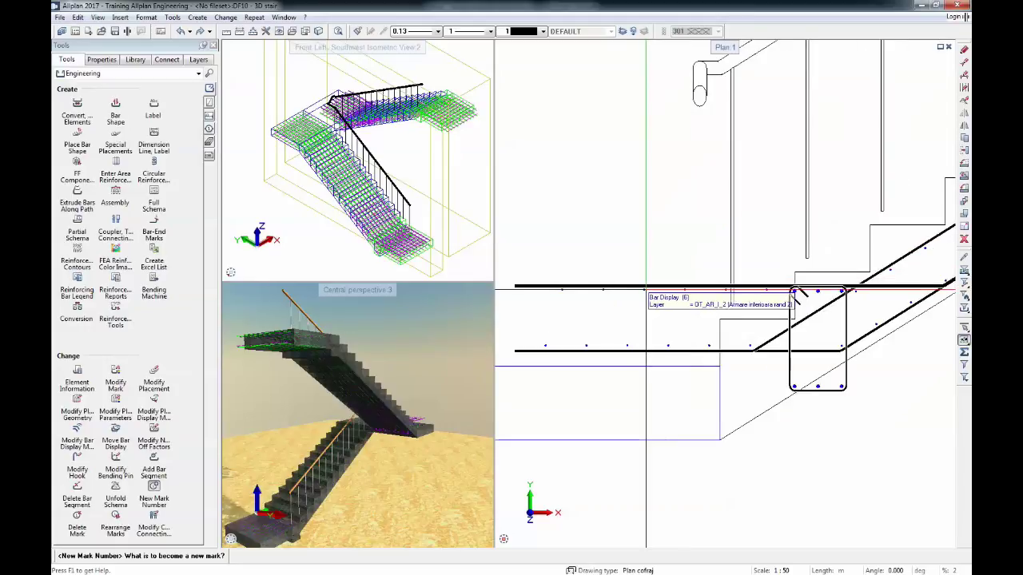
{"action": "left_click", "coordinate": [644, 286]}
{"action": "key", "text": "Return"}
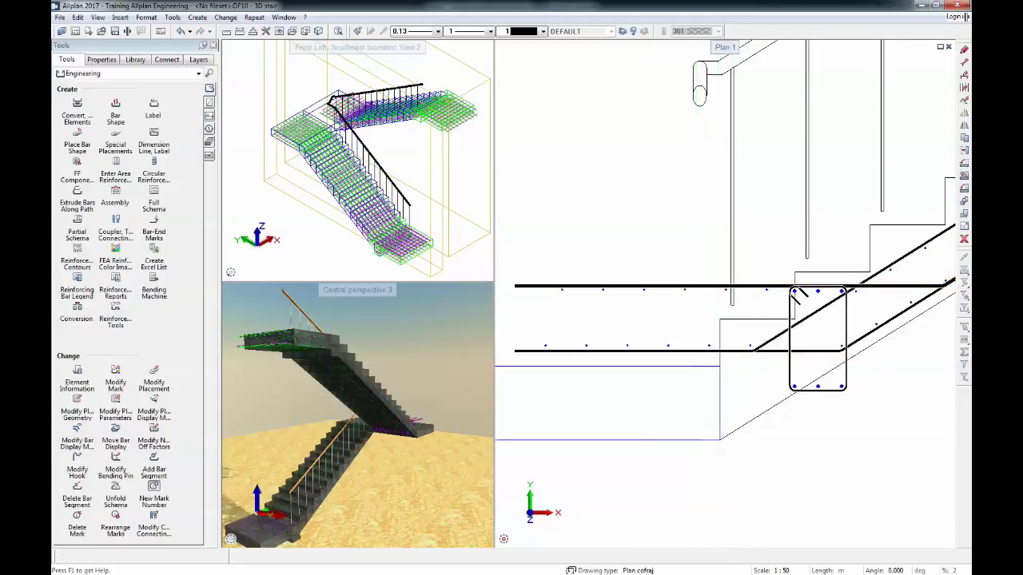
Assign new mark numbers to the bent bottom bars and to the bars sloping up through the ramp in the same section.
{"action": "left_click", "coordinate": [751, 349]}
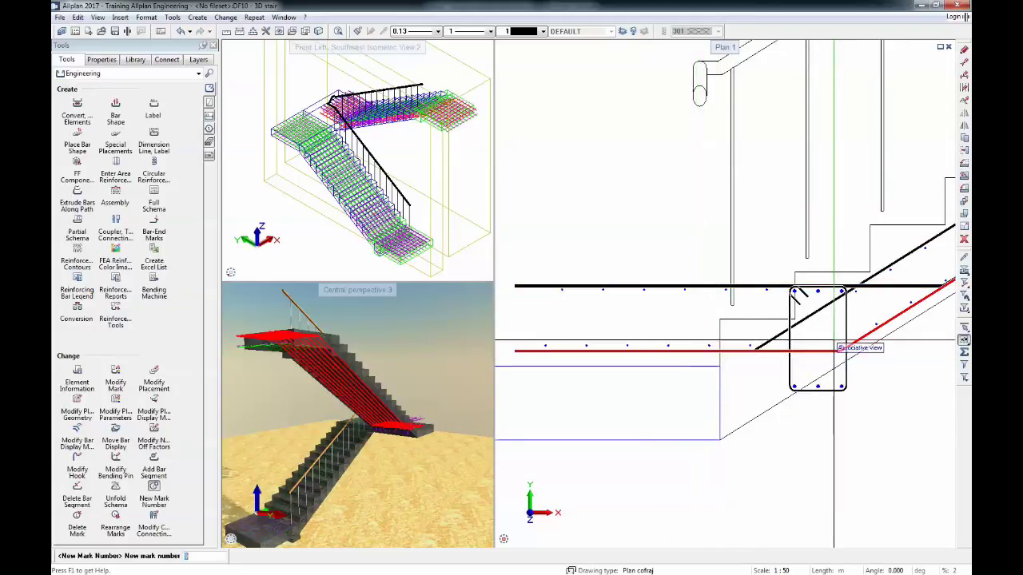
{"action": "key", "text": "Return"}
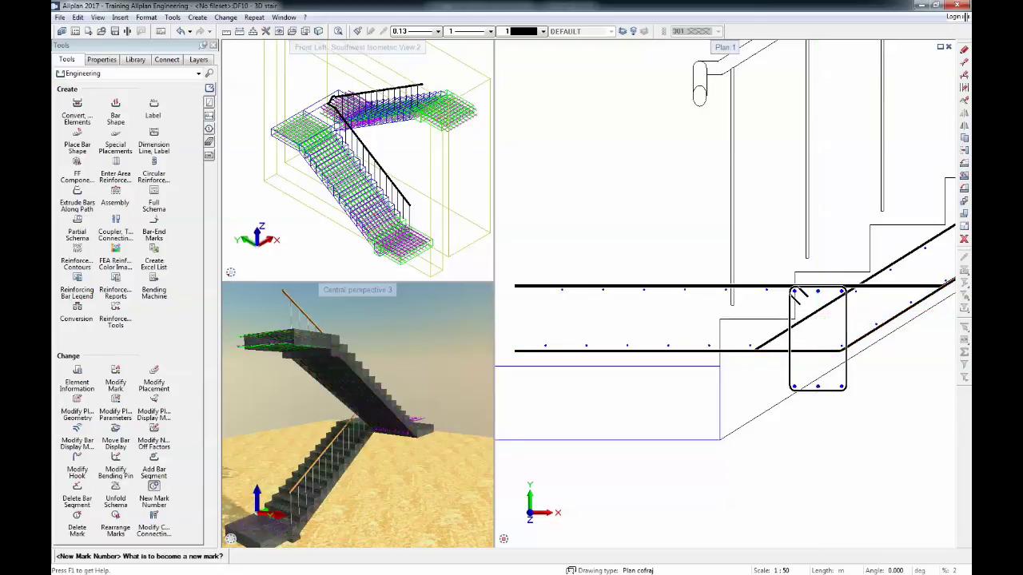
{"action": "left_click", "coordinate": [815, 315]}
{"action": "key", "text": "Return"}
{"action": "scroll", "coordinate": [755, 313], "scroll_direction": "down", "scroll_amount": 3}
{"action": "key", "text": "Escape"}
Delete the mirrored beam's stirrups and their longitudinal bars at the lower end of the second ramp.
{"action": "scroll", "coordinate": [755, 312], "scroll_direction": "up", "scroll_amount": 2}
{"action": "left_click", "coordinate": [964, 238]}
{"action": "scroll", "coordinate": [776, 287], "scroll_direction": "up", "scroll_amount": 5}
{"action": "left_click", "coordinate": [679, 285]}
{"action": "left_click_drag", "start_coordinate": [679, 286], "coordinate": [858, 247]}
{"action": "scroll", "coordinate": [826, 235], "scroll_direction": "down", "scroll_amount": 4}
{"action": "scroll", "coordinate": [779, 454], "scroll_direction": "up", "scroll_amount": 2}
{"action": "left_click_drag", "start_coordinate": [733, 294], "coordinate": [895, 346]}
{"action": "key", "text": "Escape"}
{"action": "scroll", "coordinate": [799, 346], "scroll_direction": "down", "scroll_amount": 3}
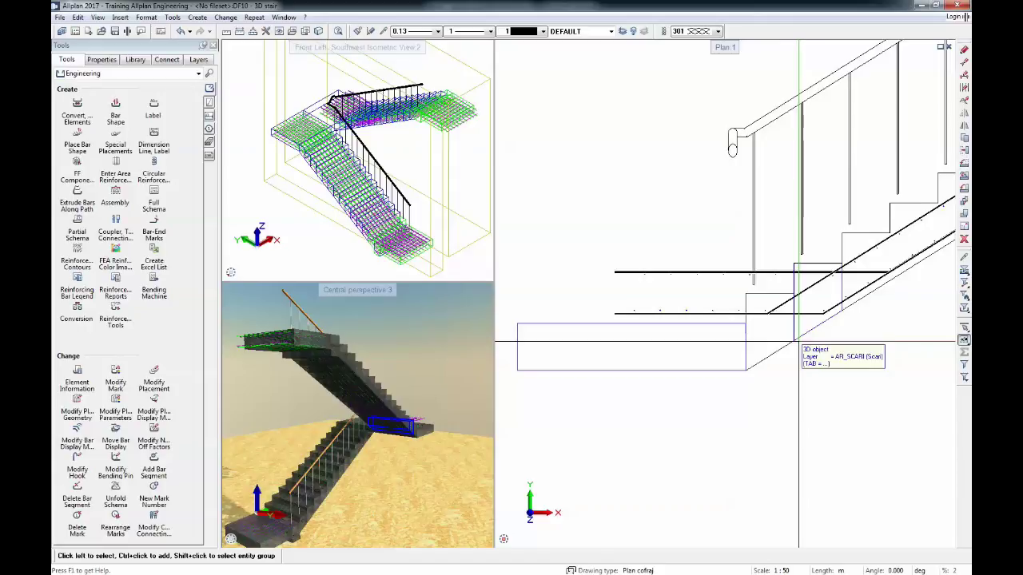
Stretch the lower ends of the BST500S bars about 0.58 m down along the ramp's slope into the lower landing.
{"action": "scroll", "coordinate": [798, 341], "scroll_direction": "up", "scroll_amount": 1}
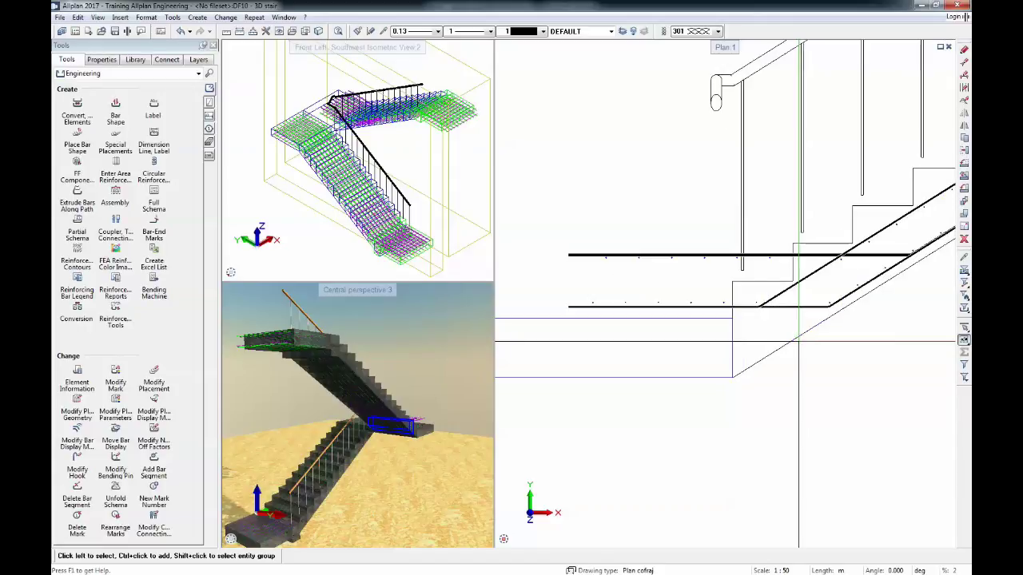
{"action": "left_click", "coordinate": [961, 63]}
{"action": "left_click", "coordinate": [962, 312]}
{"action": "left_click", "coordinate": [836, 338]}
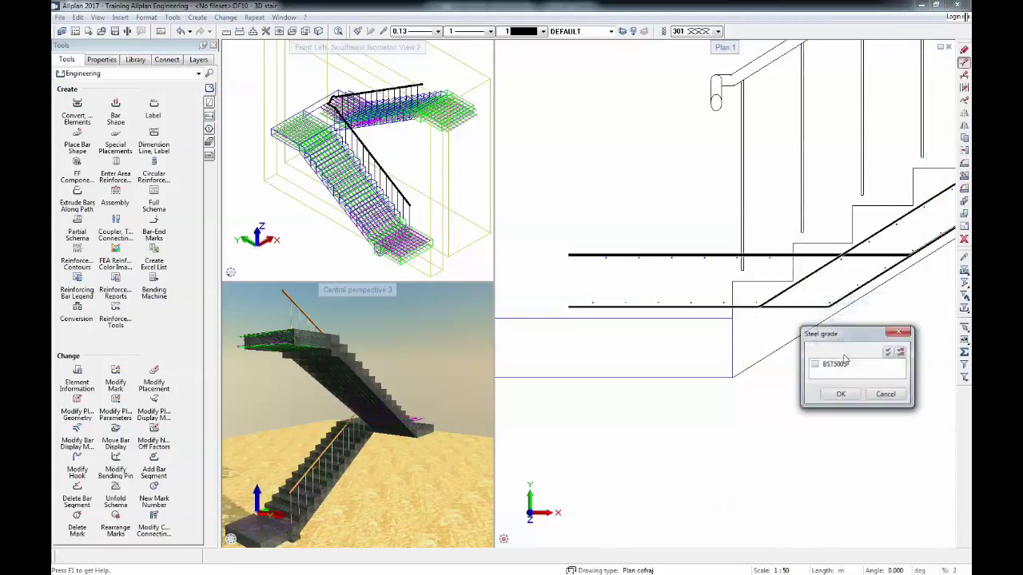
{"action": "left_click", "coordinate": [835, 395]}
{"action": "left_click_drag", "start_coordinate": [544, 248], "coordinate": [914, 322]}
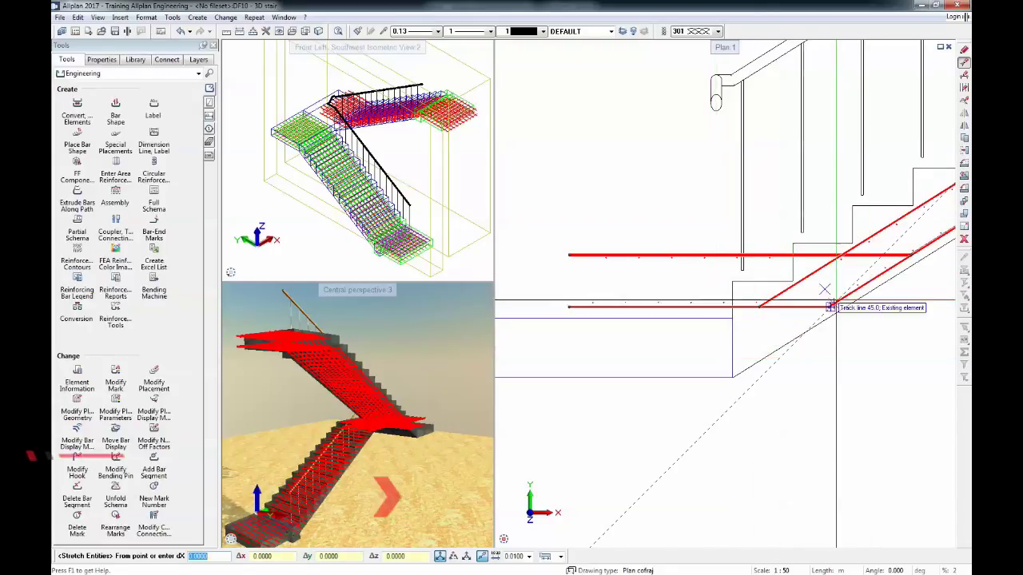
{"action": "left_click", "coordinate": [900, 570]}
{"action": "left_click", "coordinate": [915, 554]}
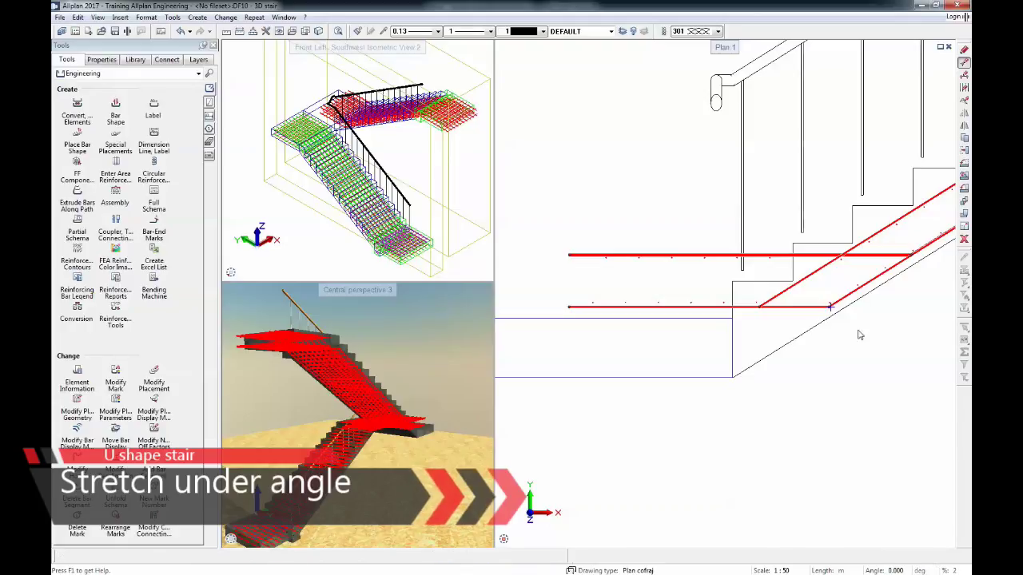
{"action": "left_click", "coordinate": [839, 298]}
{"action": "left_click", "coordinate": [827, 306]}
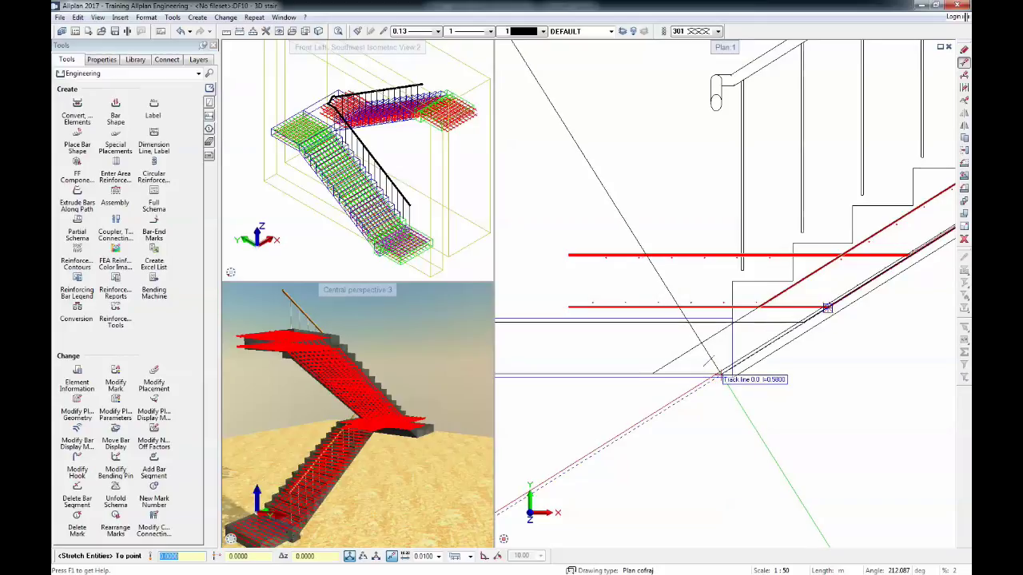
{"action": "left_click", "coordinate": [720, 375]}
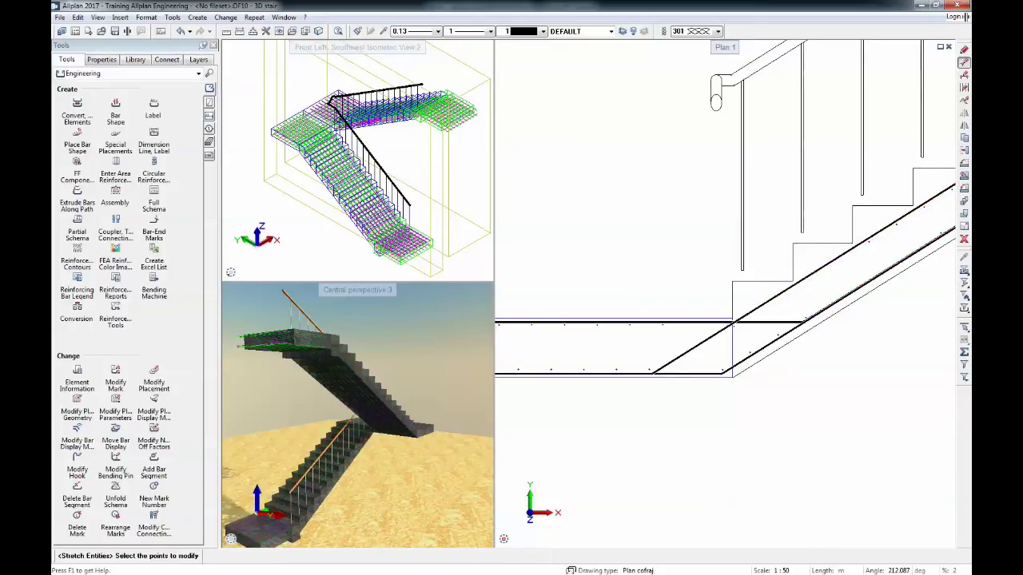
Stretch the top BST500S landing bars slightly down along the ramp's slope, starting from their bend point.
{"action": "scroll", "coordinate": [785, 361], "scroll_direction": "down", "scroll_amount": 2}
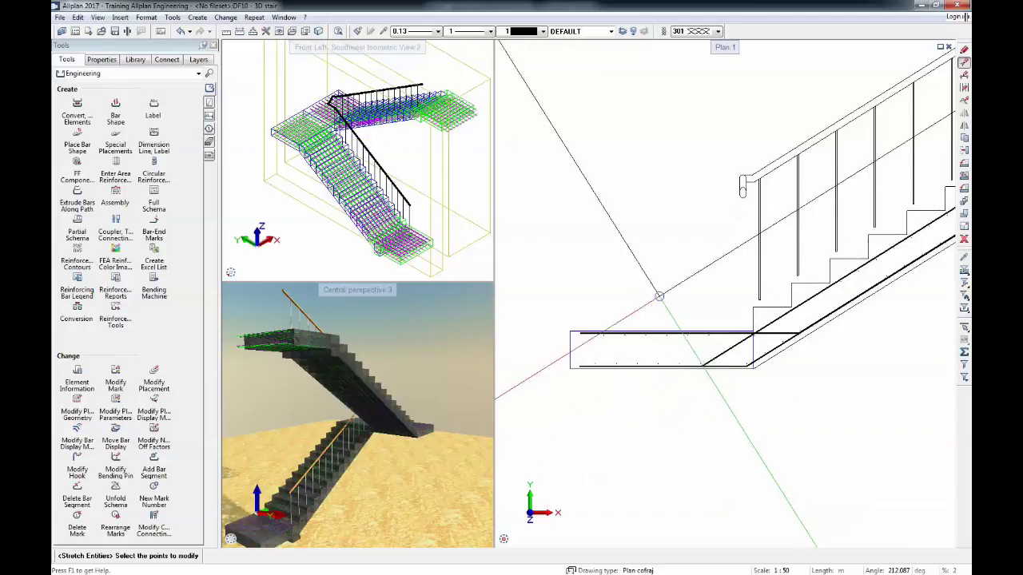
{"action": "scroll", "coordinate": [672, 293], "scroll_direction": "up", "scroll_amount": 3}
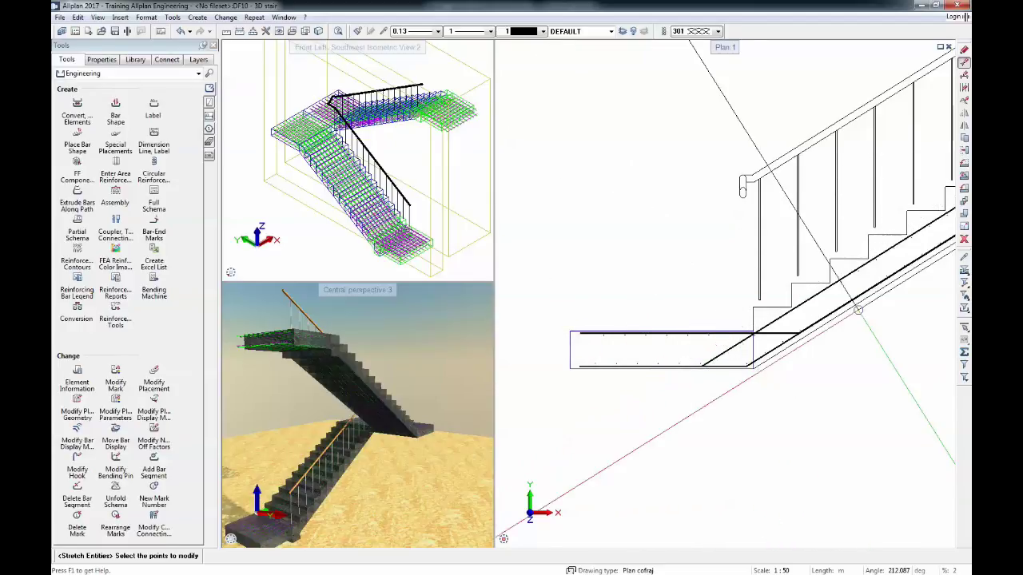
{"action": "scroll", "coordinate": [720, 335], "scroll_direction": "up", "scroll_amount": 1}
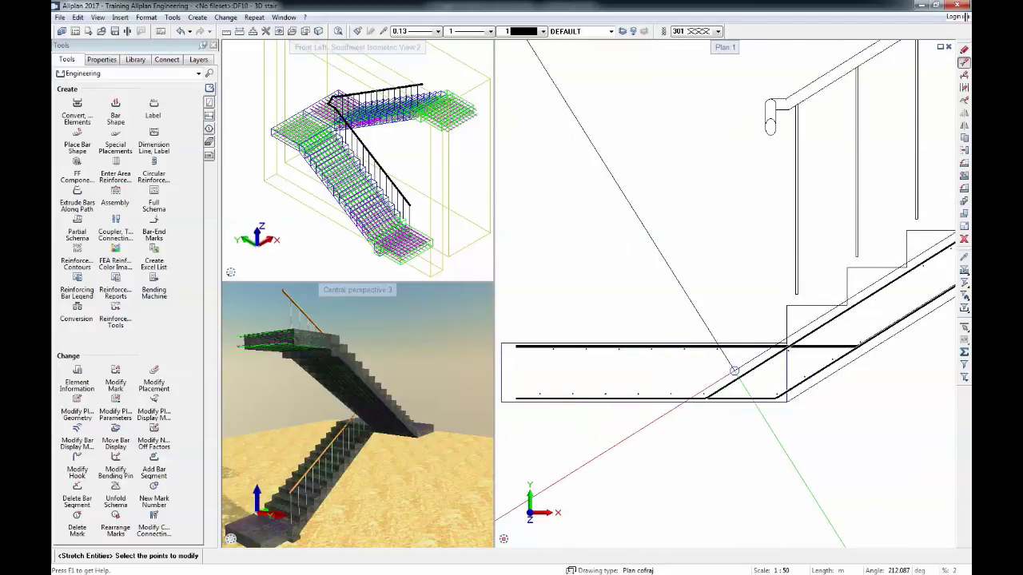
{"action": "left_click", "coordinate": [964, 311]}
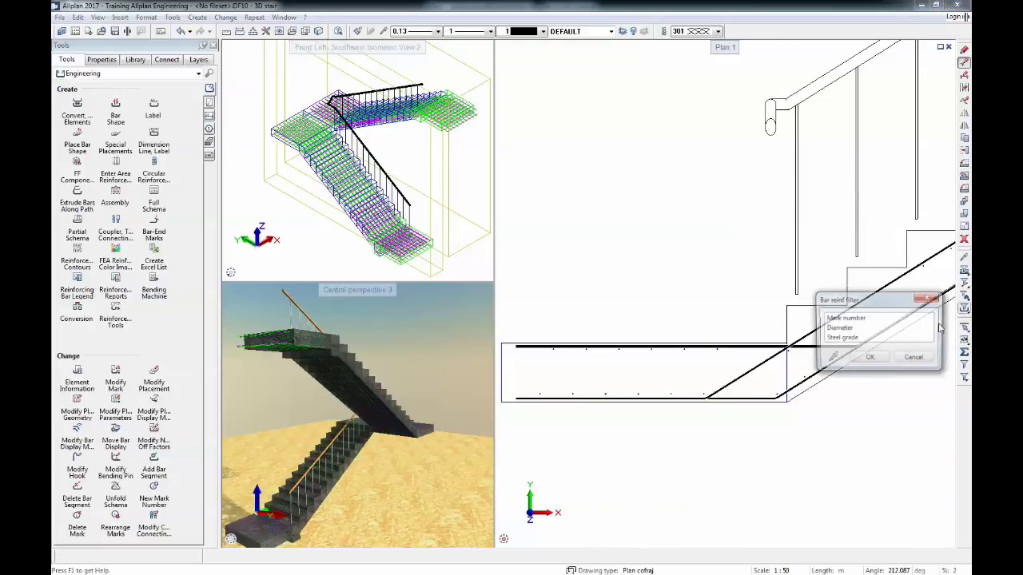
{"action": "left_click", "coordinate": [878, 341]}
{"action": "left_click", "coordinate": [859, 394]}
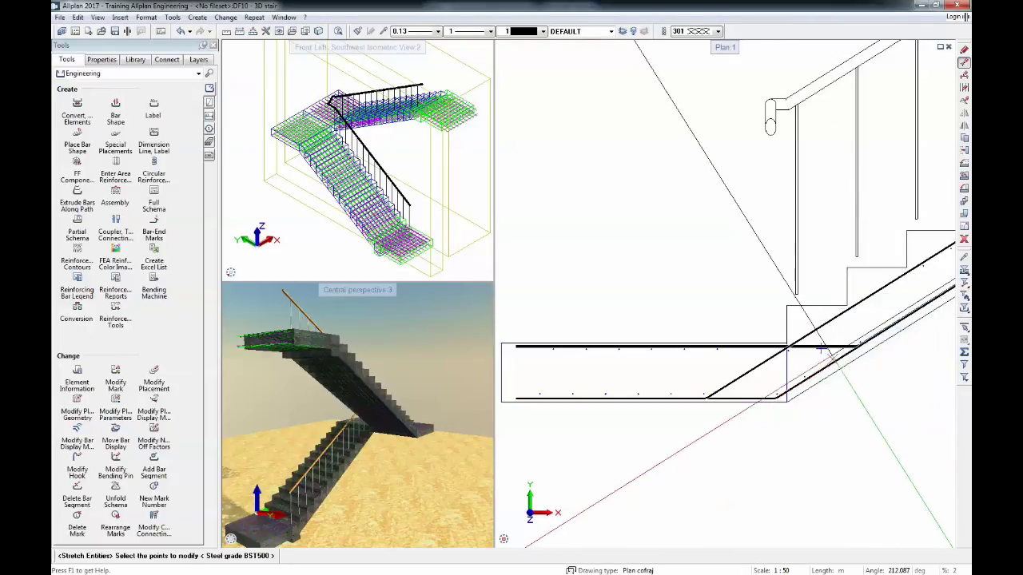
{"action": "left_click", "coordinate": [893, 571]}
{"action": "left_click", "coordinate": [898, 461]}
{"action": "scroll", "coordinate": [796, 350], "scroll_direction": "down", "scroll_amount": 1}
{"action": "left_click_drag", "start_coordinate": [564, 332], "coordinate": [860, 352]}
{"action": "scroll", "coordinate": [844, 354], "scroll_direction": "up", "scroll_amount": 1}
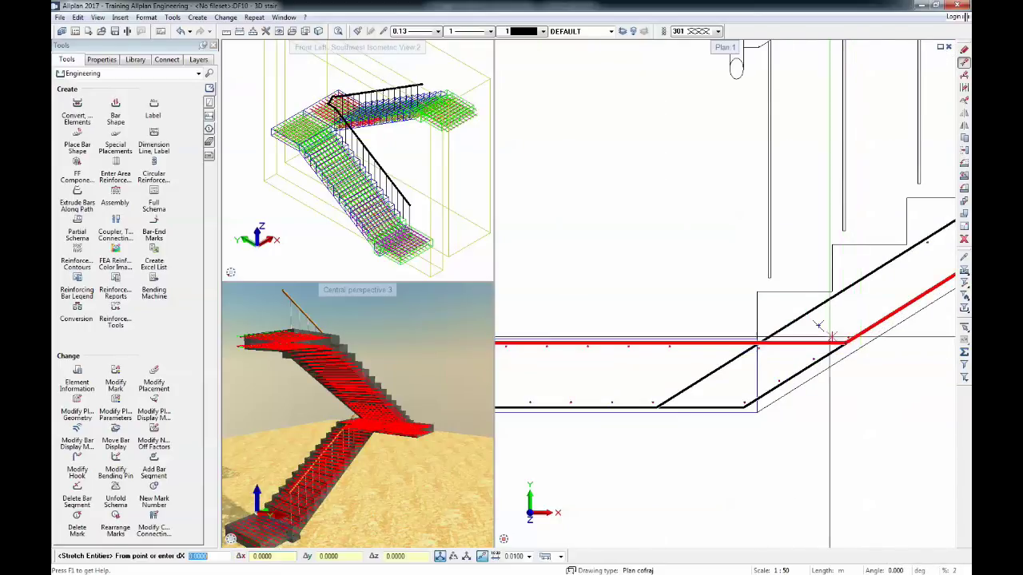
{"action": "left_click", "coordinate": [897, 569]}
{"action": "left_click", "coordinate": [896, 559]}
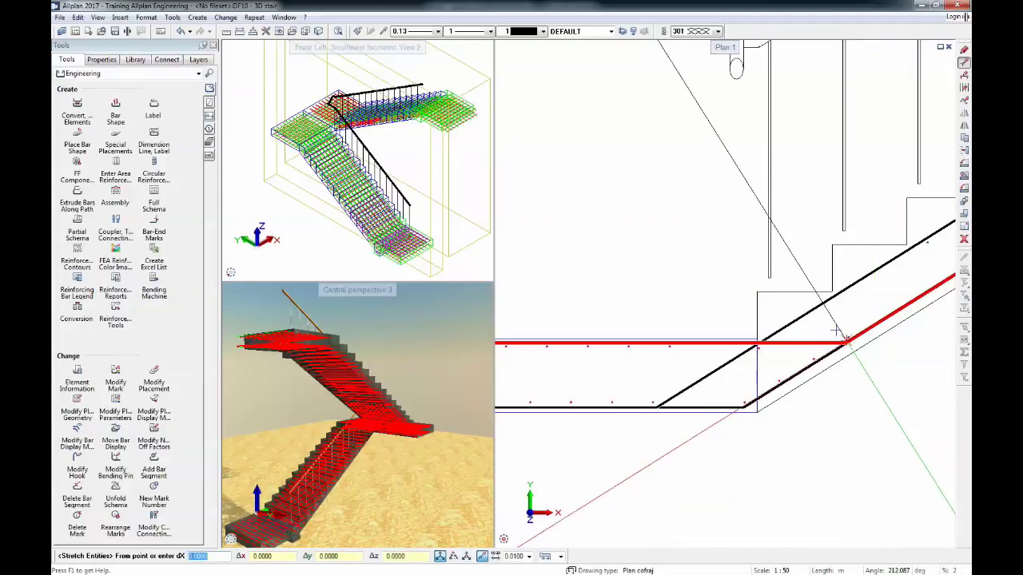
{"action": "left_click", "coordinate": [846, 340]}
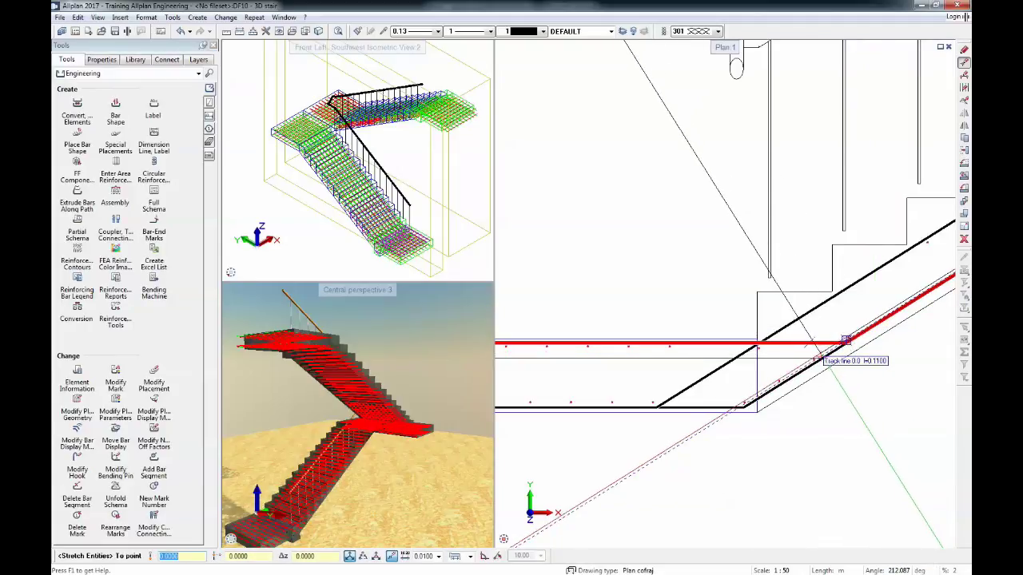
{"action": "left_click", "coordinate": [846, 340]}
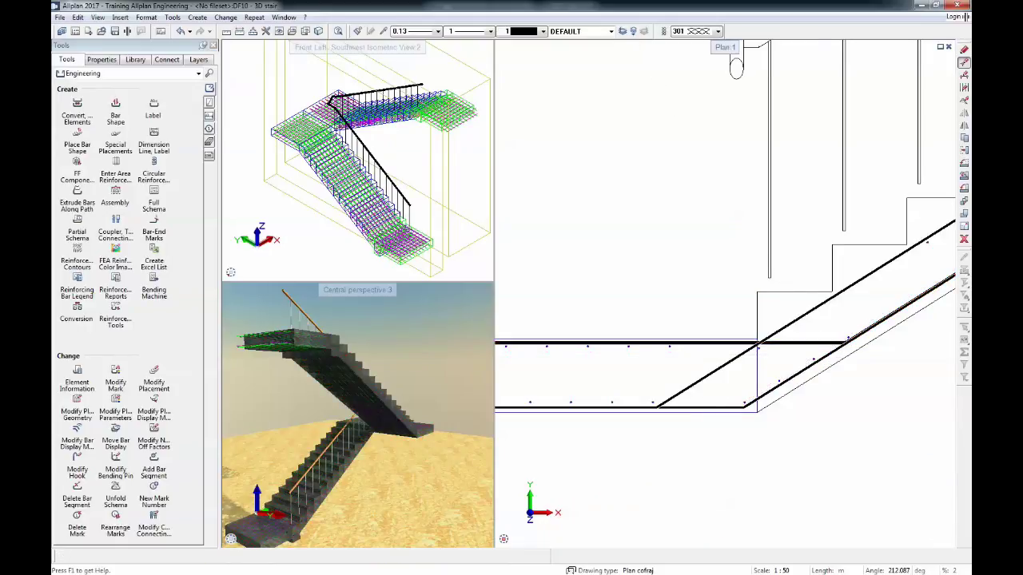
{"action": "scroll", "coordinate": [779, 321], "scroll_direction": "down", "scroll_amount": 2}
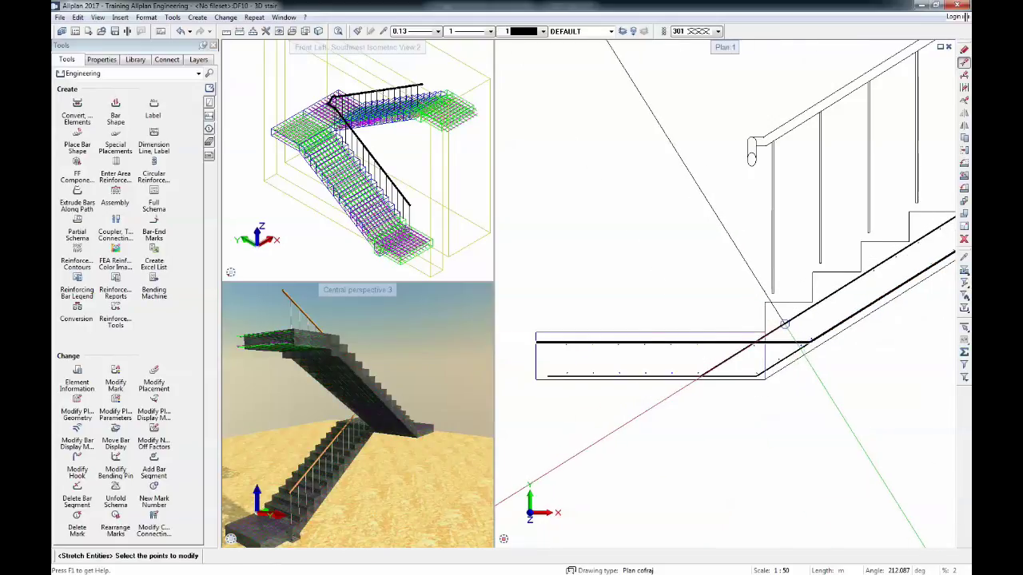
{"action": "key", "text": "Escape"}
Copy the four lowest crosswise bars under the ramp's upper sloping bar down along the slope to fill the gap before the landing.
{"action": "scroll", "coordinate": [638, 356], "scroll_direction": "down", "scroll_amount": 2}
{"action": "scroll", "coordinate": [725, 332], "scroll_direction": "up", "scroll_amount": 5}
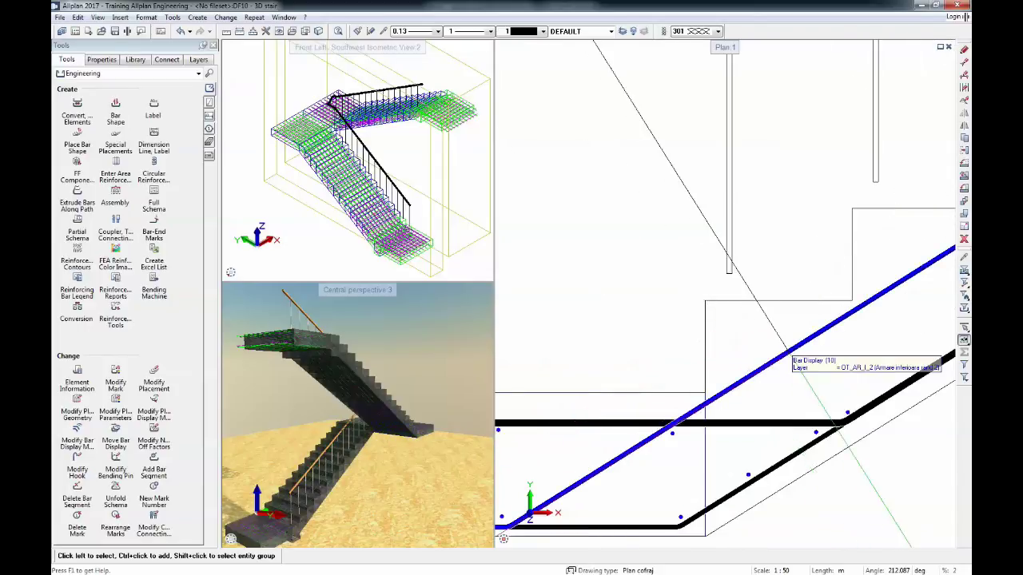
{"action": "scroll", "coordinate": [739, 342], "scroll_direction": "down", "scroll_amount": 3}
{"action": "middle_click_drag", "start_coordinate": [811, 326], "coordinate": [726, 346]}
{"action": "scroll", "coordinate": [781, 322], "scroll_direction": "up", "scroll_amount": 2}
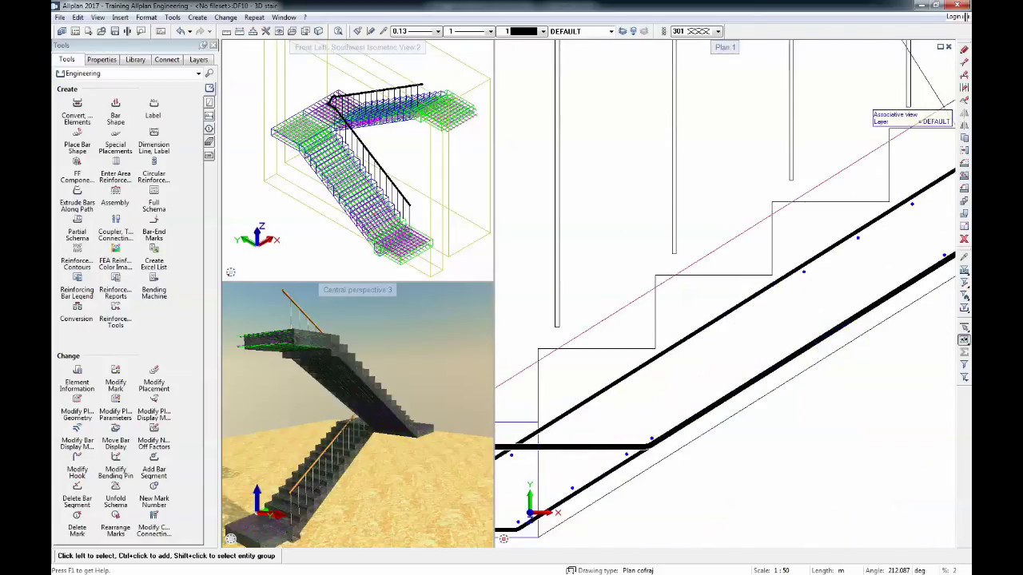
{"action": "mouse_move", "coordinate": [636, 318]}
{"action": "middle_mouse_down"}
{"action": "mouse_move", "coordinate": [653, 306]}
{"action": "mouse_move", "coordinate": [619, 311]}
{"action": "middle_mouse_up"}
{"action": "left_click_drag", "start_coordinate": [611, 317], "coordinate": [827, 289]}
{"action": "key", "text": "Escape"}
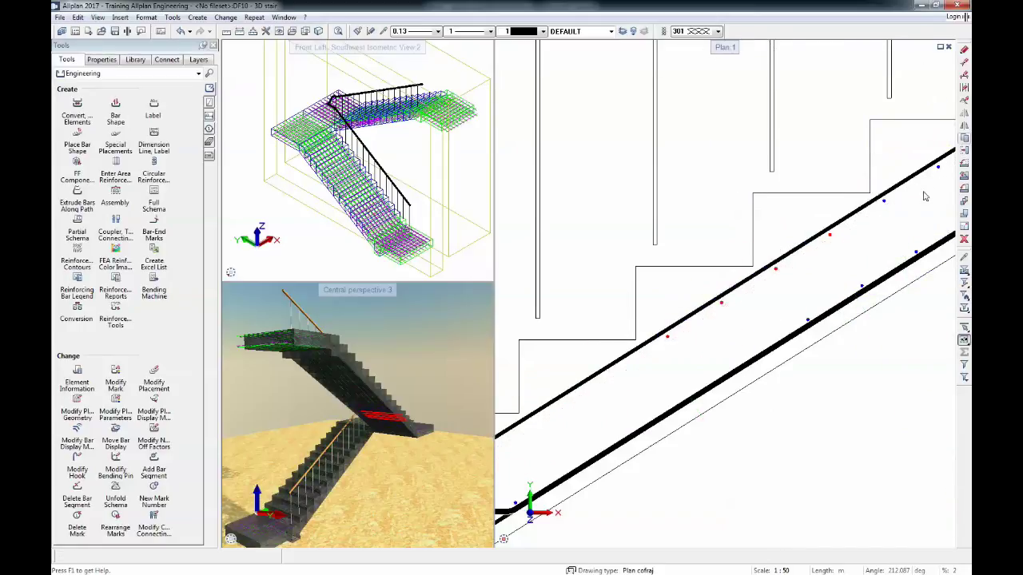
{"action": "left_click", "coordinate": [883, 200]}
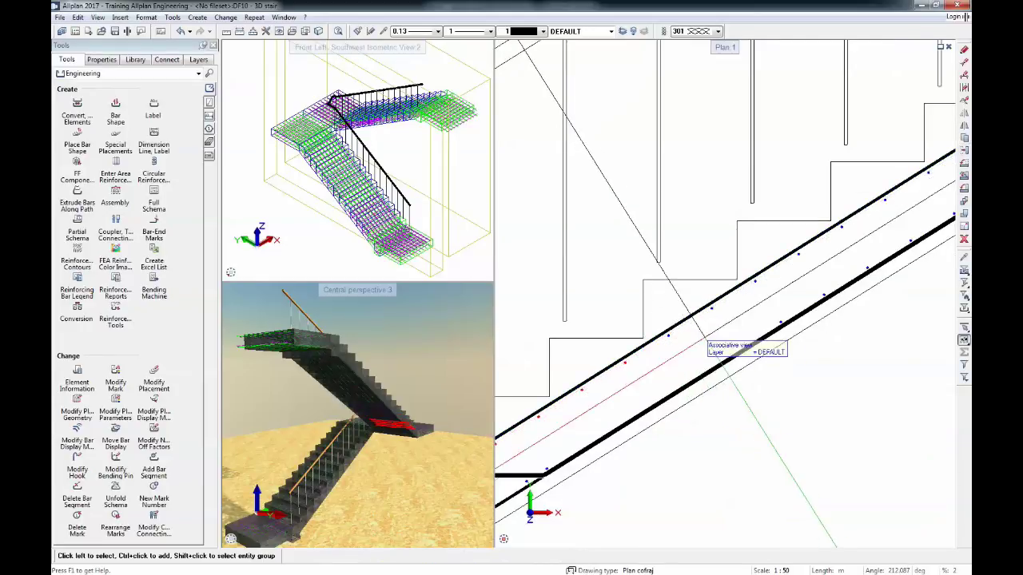
{"action": "scroll", "coordinate": [791, 326], "scroll_direction": "up", "scroll_amount": 2}
{"action": "scroll", "coordinate": [791, 284], "scroll_direction": "down", "scroll_amount": 6}
{"action": "scroll", "coordinate": [696, 338], "scroll_direction": "up", "scroll_amount": 2}
{"action": "left_click", "coordinate": [697, 338]}
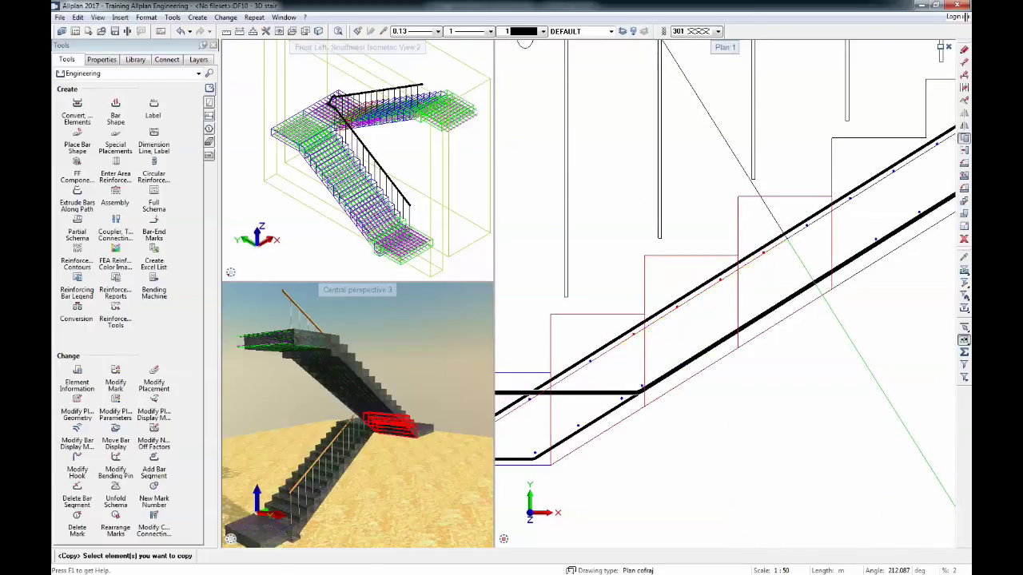
{"action": "key", "text": "Escape"}
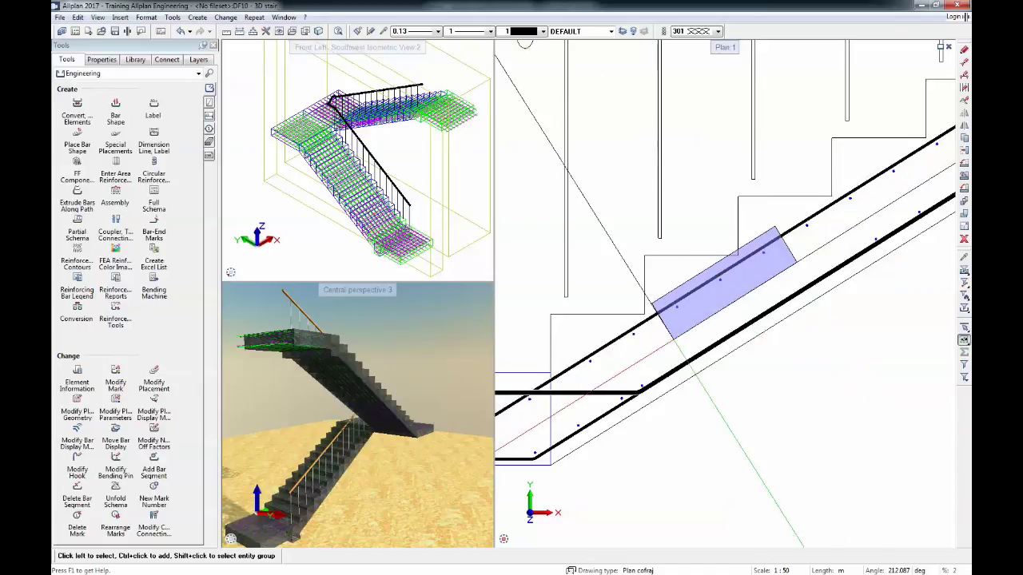
Copy four crosswise bars from under the ramp's upper sloping bar down onto the lower sloping bar to fill its gap.
{"action": "left_click_drag", "start_coordinate": [635, 352], "coordinate": [632, 354]}
{"action": "scroll", "coordinate": [594, 367], "scroll_direction": "up", "scroll_amount": 1}
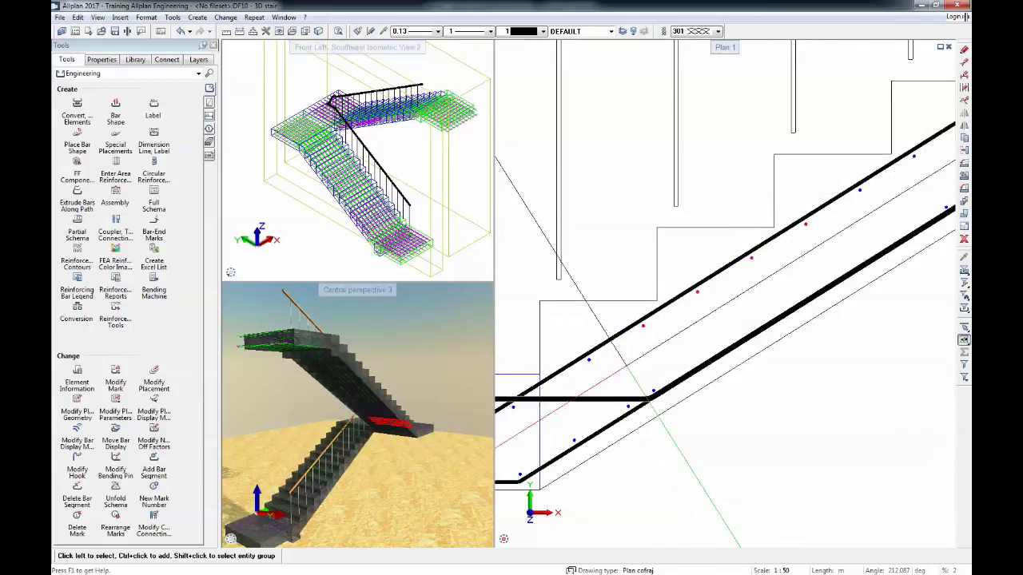
{"action": "left_click", "coordinate": [964, 138]}
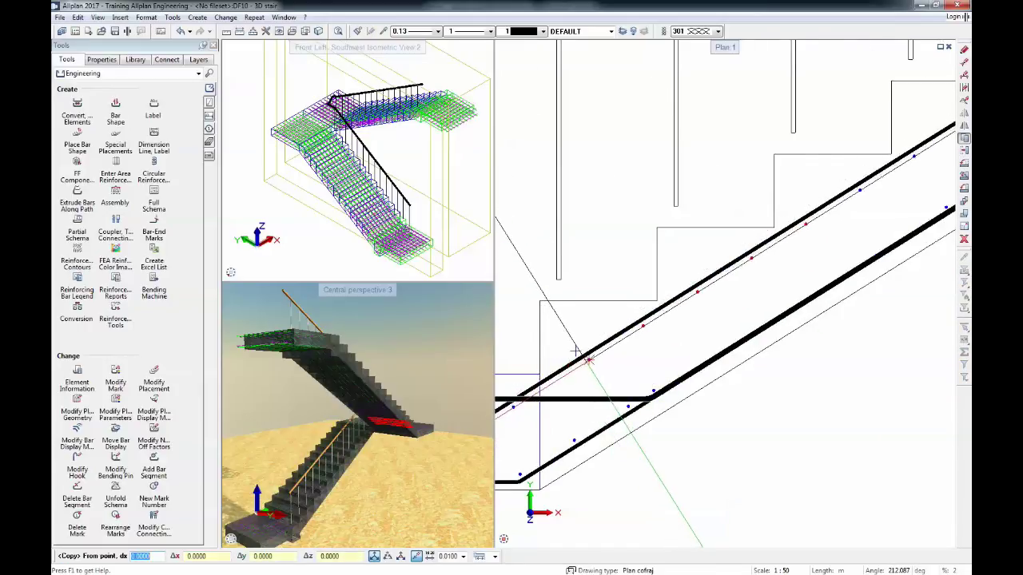
{"action": "left_click", "coordinate": [576, 351]}
{"action": "scroll", "coordinate": [640, 380], "scroll_direction": "up", "scroll_amount": 1}
{"action": "left_click", "coordinate": [651, 387]}
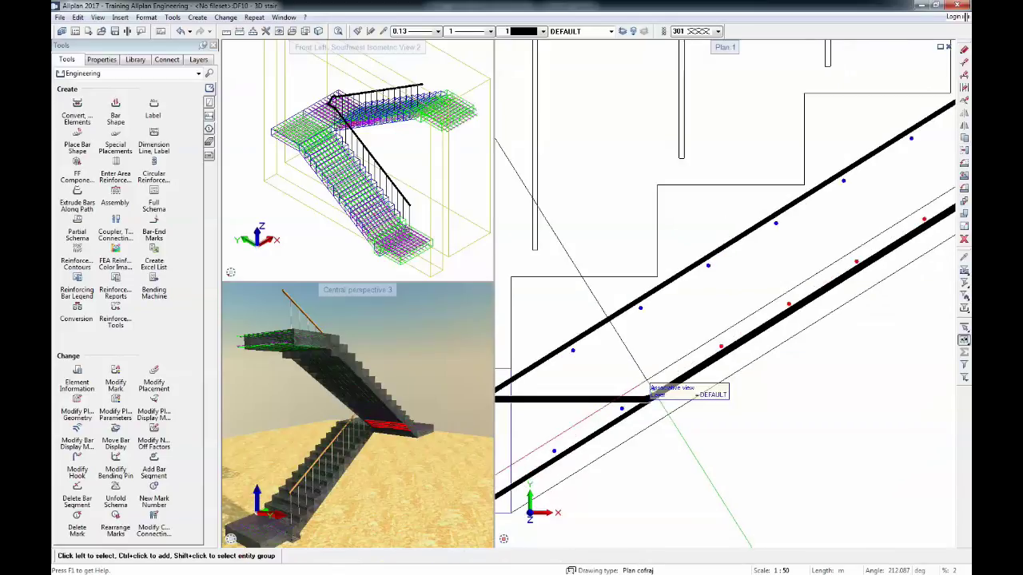
Start a closed stirrup bar shape for the beam at the second ramp's upper landing and set the drawing angle to 0 degrees.
{"action": "scroll", "coordinate": [663, 375], "scroll_direction": "down", "scroll_amount": 3}
{"action": "scroll", "coordinate": [676, 361], "scroll_direction": "down", "scroll_amount": 3}
{"action": "left_click_drag", "start_coordinate": [415, 421], "coordinate": [410, 382]}
{"action": "middle_click_drag", "start_coordinate": [410, 382], "coordinate": [318, 393]}
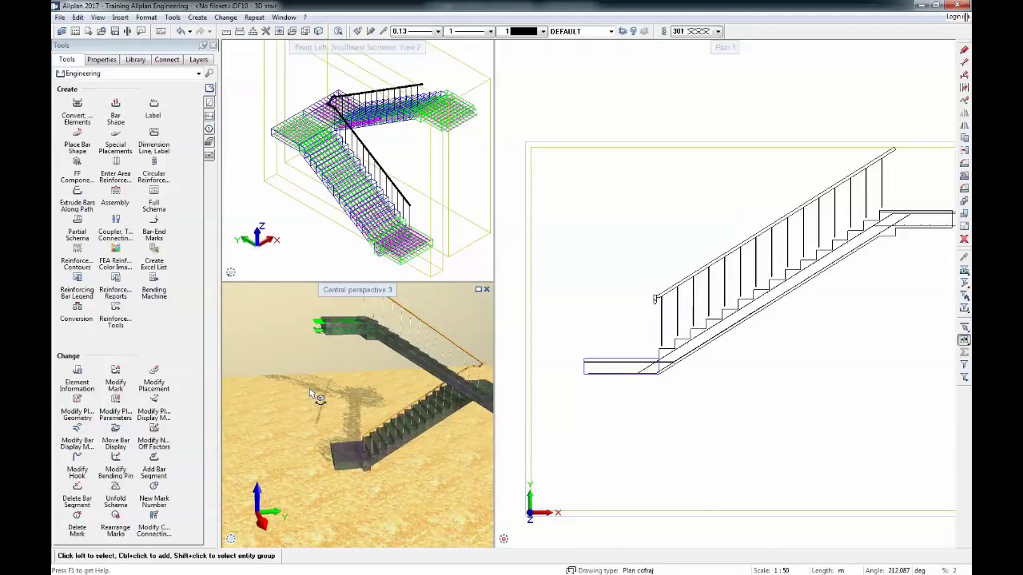
{"action": "scroll", "coordinate": [318, 393], "scroll_direction": "down", "scroll_amount": 1}
{"action": "scroll", "coordinate": [800, 307], "scroll_direction": "up", "scroll_amount": 1}
{"action": "scroll", "coordinate": [791, 272], "scroll_direction": "up", "scroll_amount": 5}
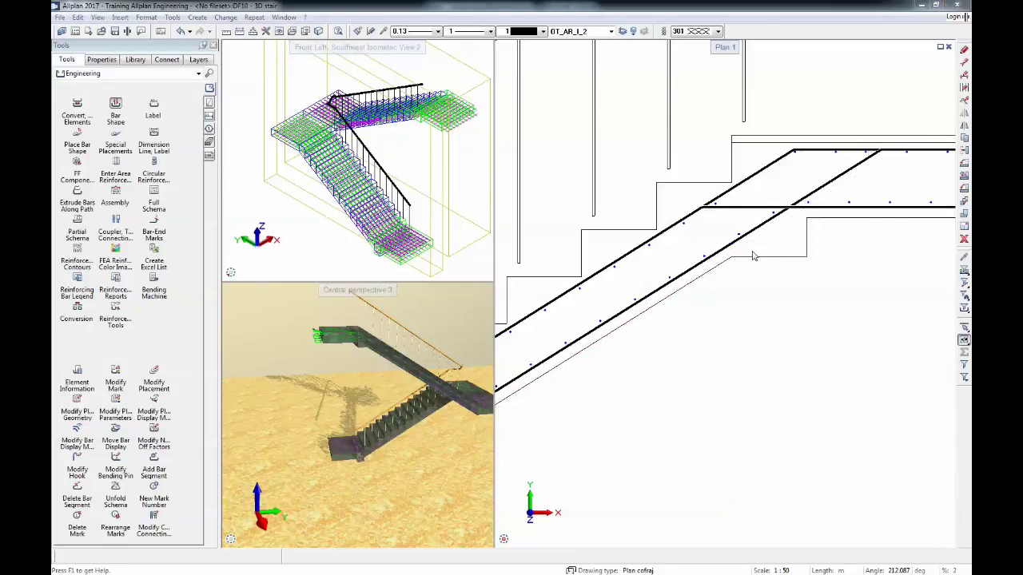
{"action": "key", "text": "Return"}
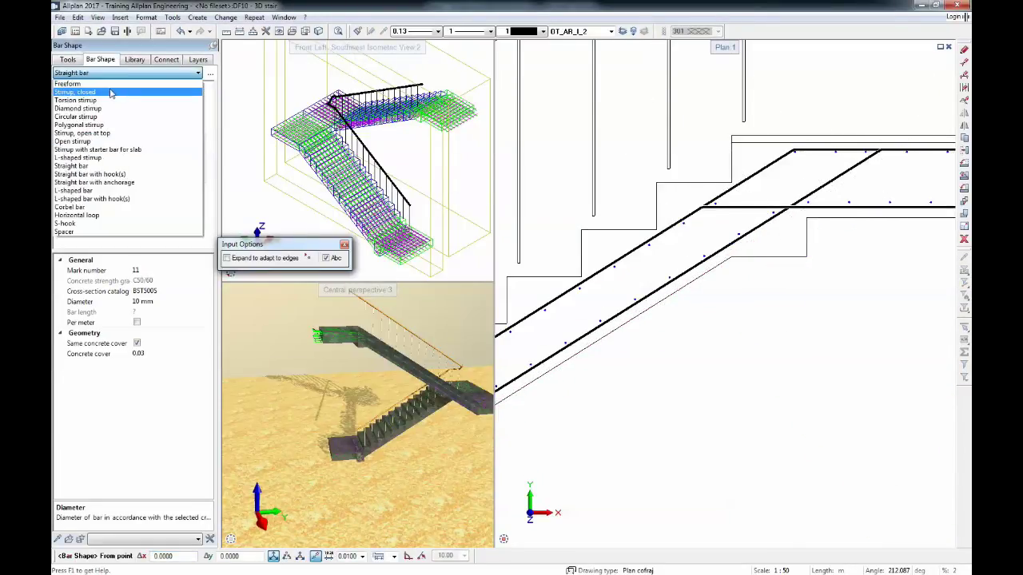
{"action": "left_click", "coordinate": [110, 93]}
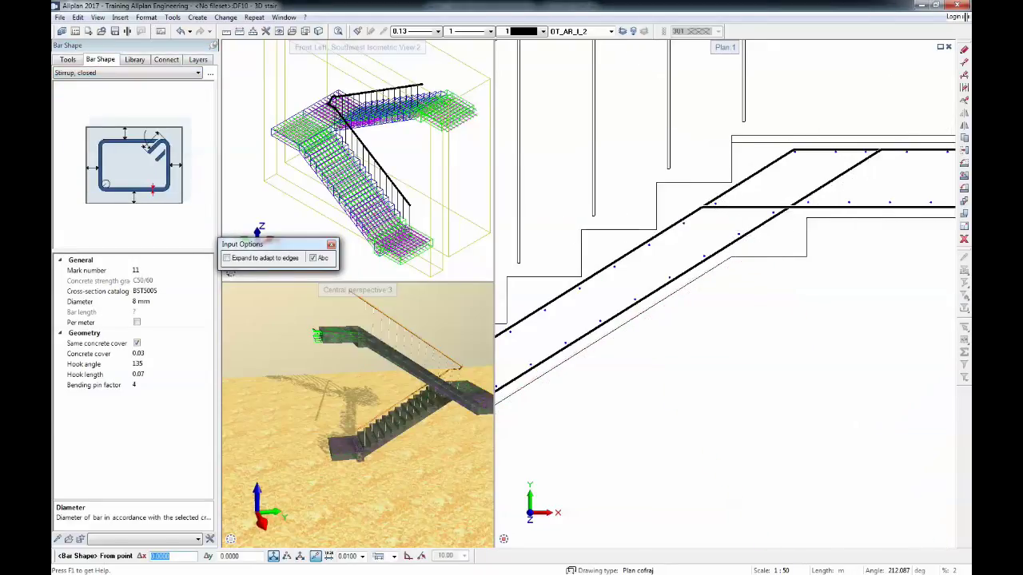
{"action": "left_click", "coordinate": [229, 258]}
{"action": "left_click", "coordinate": [899, 570]}
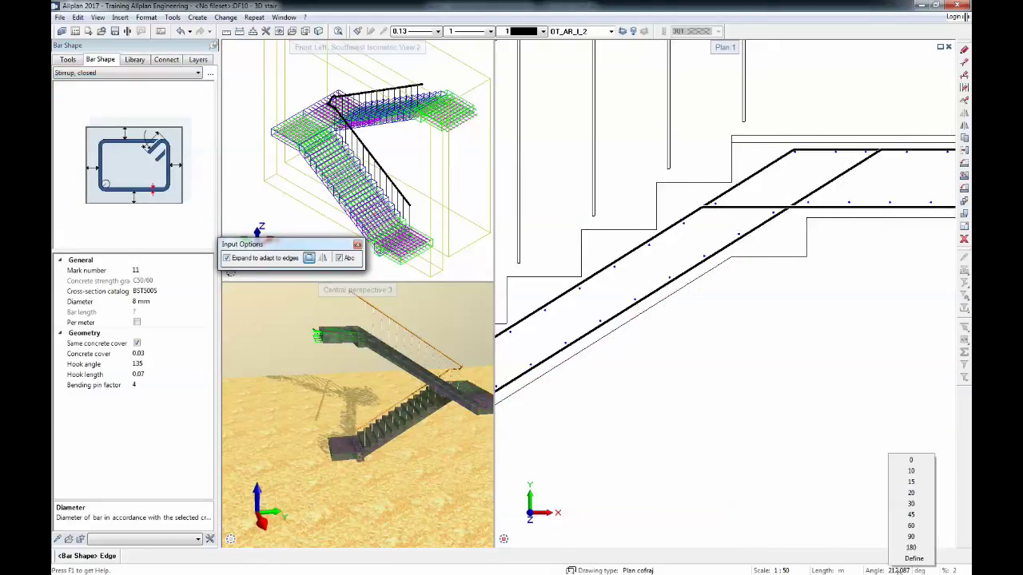
{"action": "left_click", "coordinate": [904, 463]}
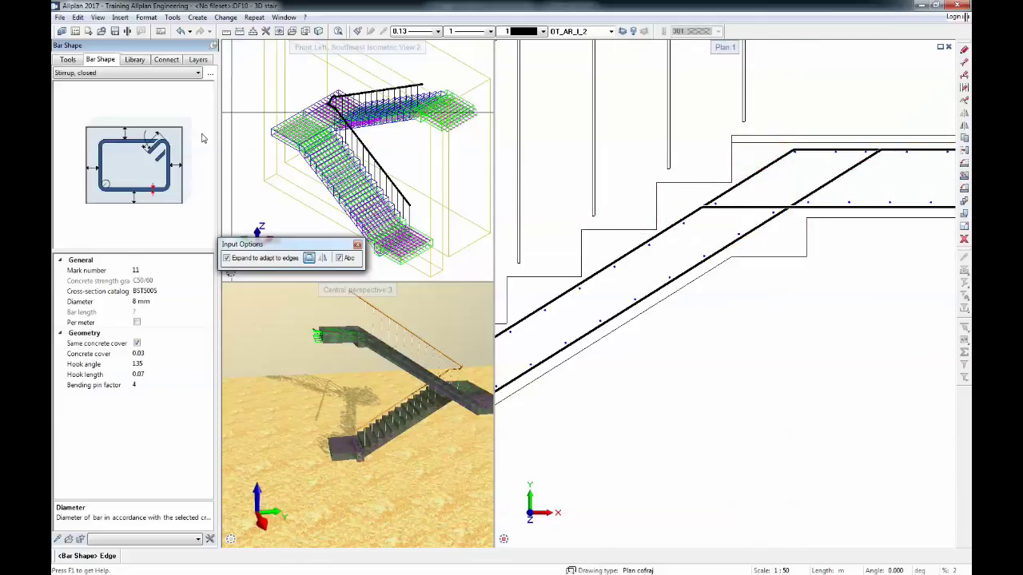
Draw the closed 8 mm stirrup within the beam section at the ramp's upper end, without adapting it to edges.
{"action": "left_click", "coordinate": [227, 259]}
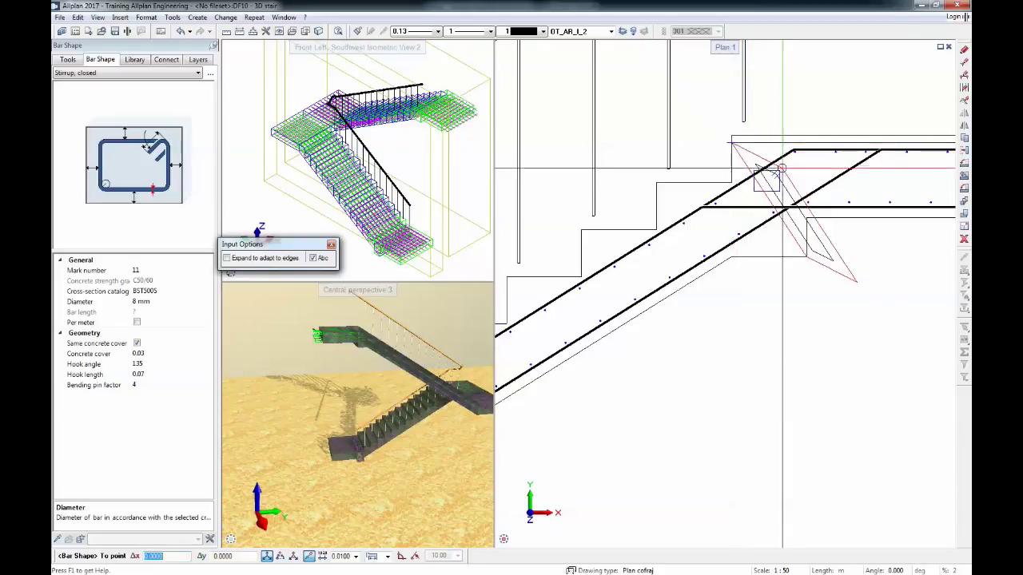
{"action": "left_click", "coordinate": [788, 165]}
{"action": "left_click", "coordinate": [789, 165]}
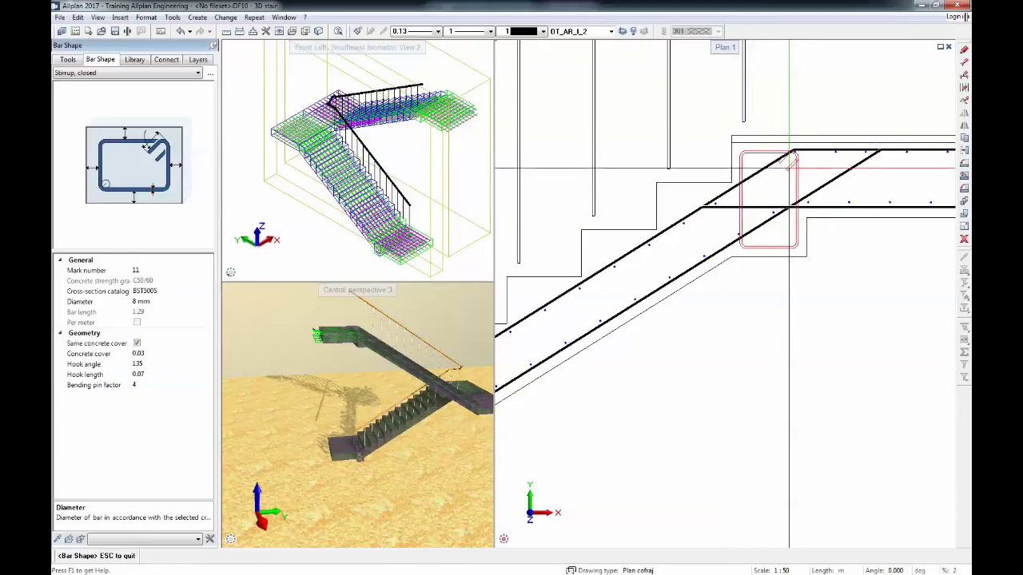
{"action": "key", "text": "Escape"}
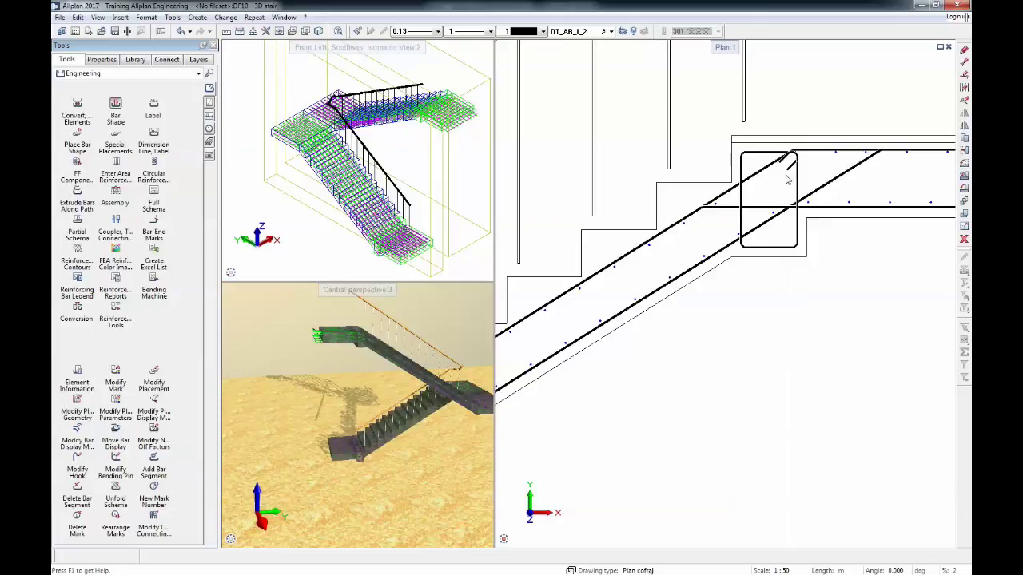
{"action": "key", "text": "Escape"}
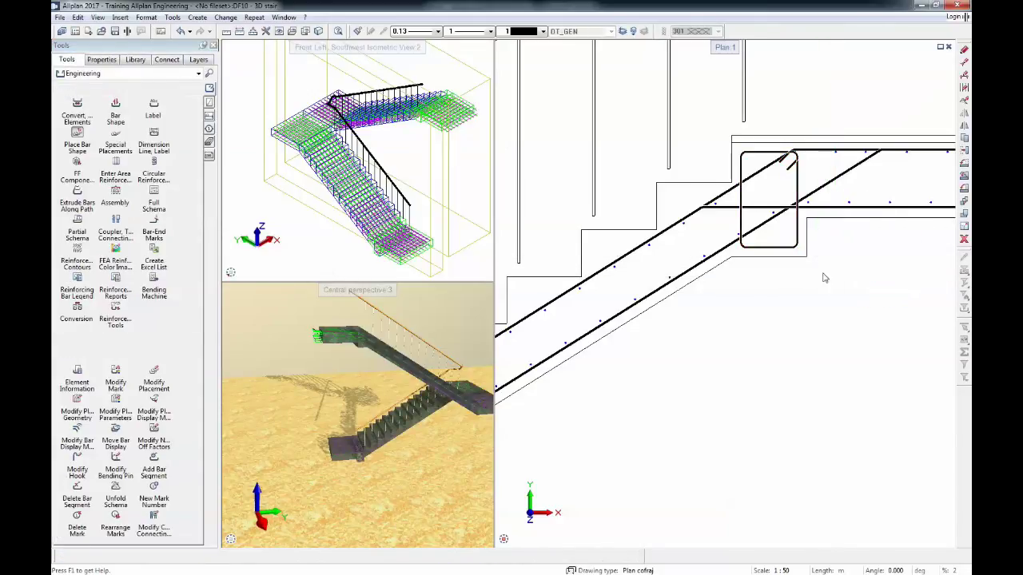
Place the stirrup linearly in plan, with the placing line spanning the full width of the second ramp.
{"action": "scroll", "coordinate": [823, 271], "scroll_direction": "down", "scroll_amount": 2}
{"action": "scroll", "coordinate": [823, 272], "scroll_direction": "down", "scroll_amount": 5}
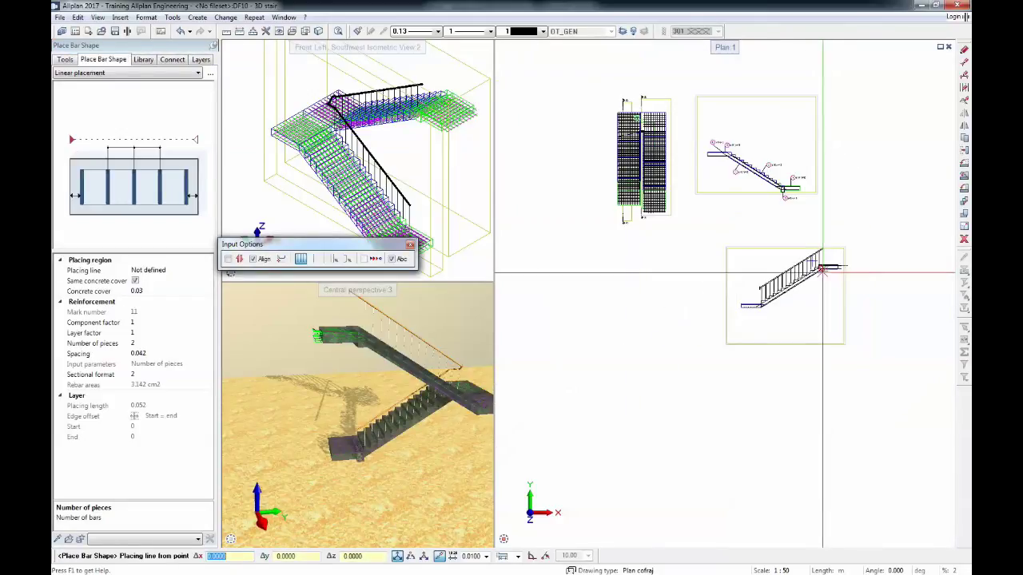
{"action": "scroll", "coordinate": [631, 186], "scroll_direction": "up", "scroll_amount": 6}
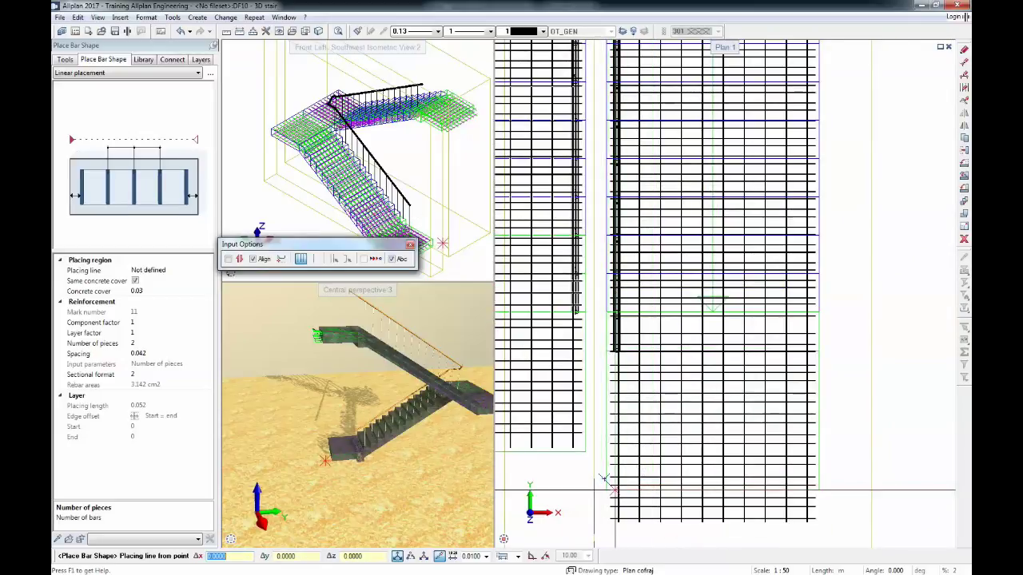
{"action": "left_click", "coordinate": [604, 488]}
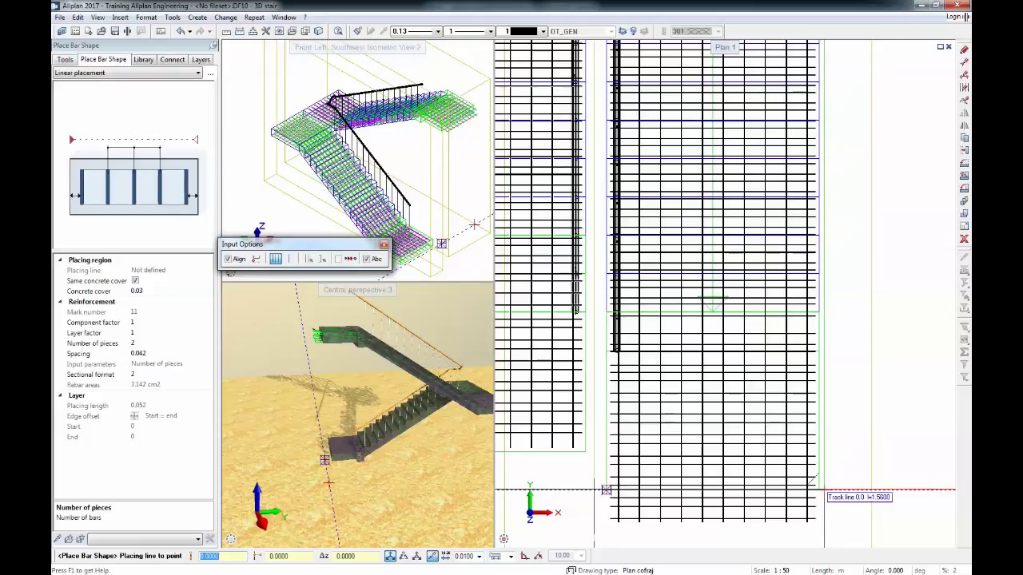
{"action": "left_click", "coordinate": [816, 489]}
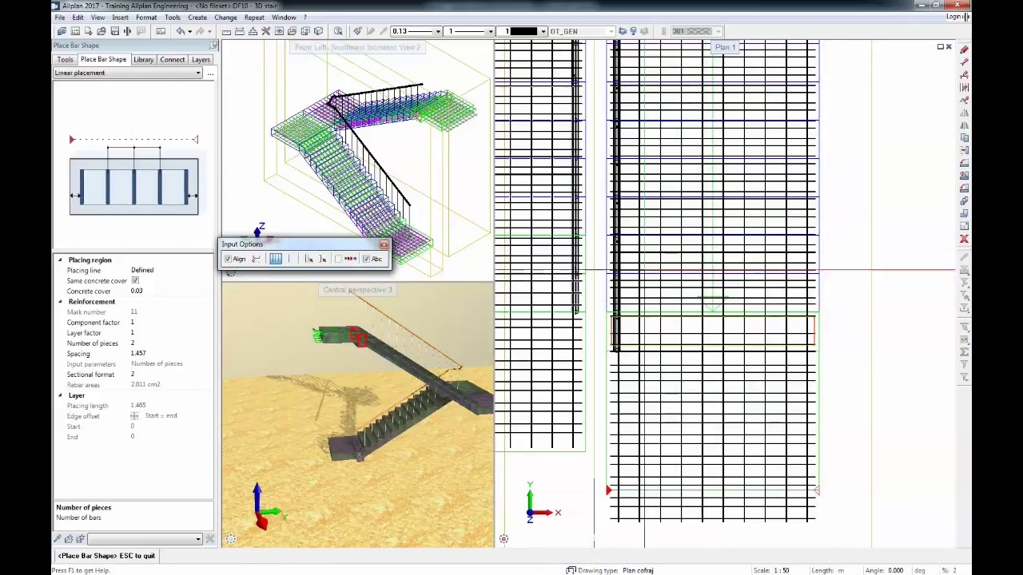
{"action": "scroll", "coordinate": [636, 270], "scroll_direction": "down", "scroll_amount": 6}
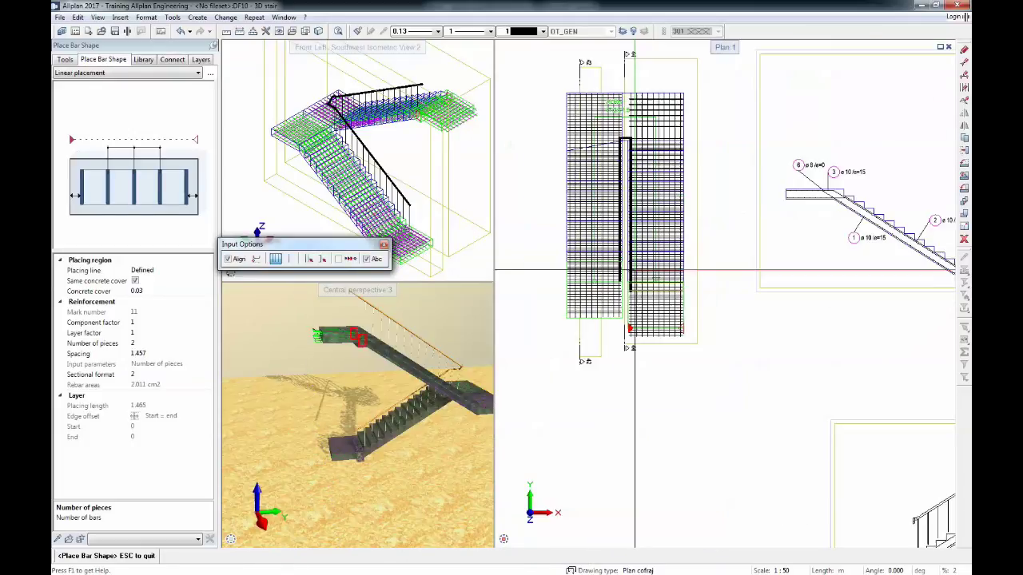
Set the beam stirrup spacing to 0.15 m and finish the placement without adding a label.
{"action": "left_click", "coordinate": [150, 356]}
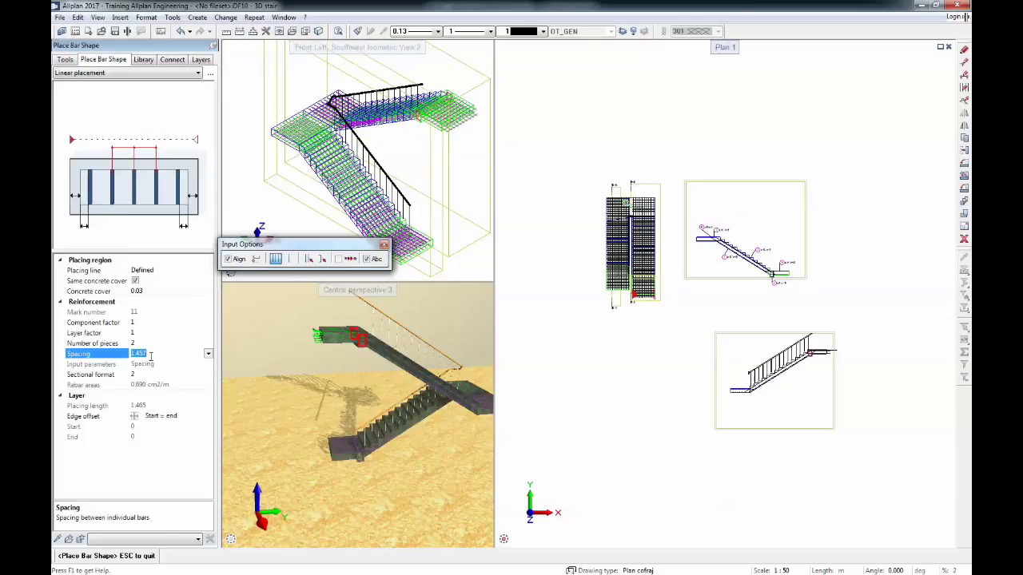
{"action": "type", "text": "15"}
{"action": "key", "text": "Return"}
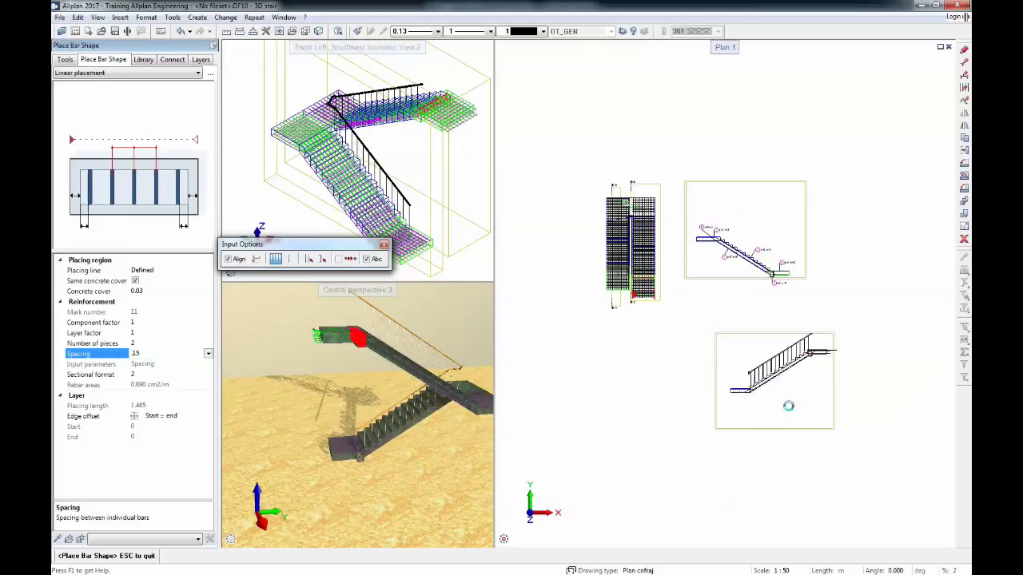
{"action": "scroll", "coordinate": [805, 357], "scroll_direction": "up", "scroll_amount": 6}
{"action": "key", "text": "Escape"}
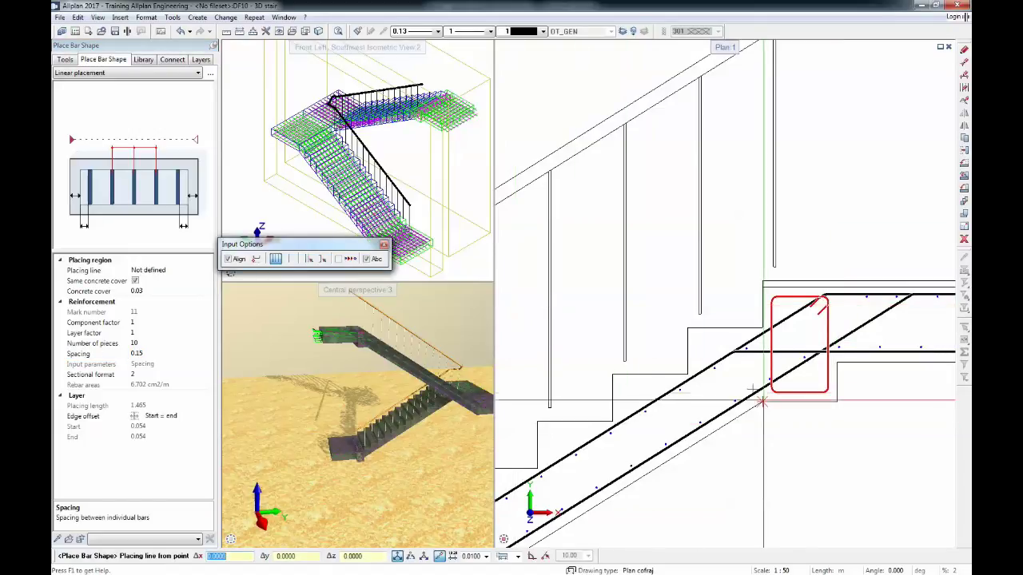
{"action": "key", "text": "Escape"}
{"action": "key", "text": "Escape"}
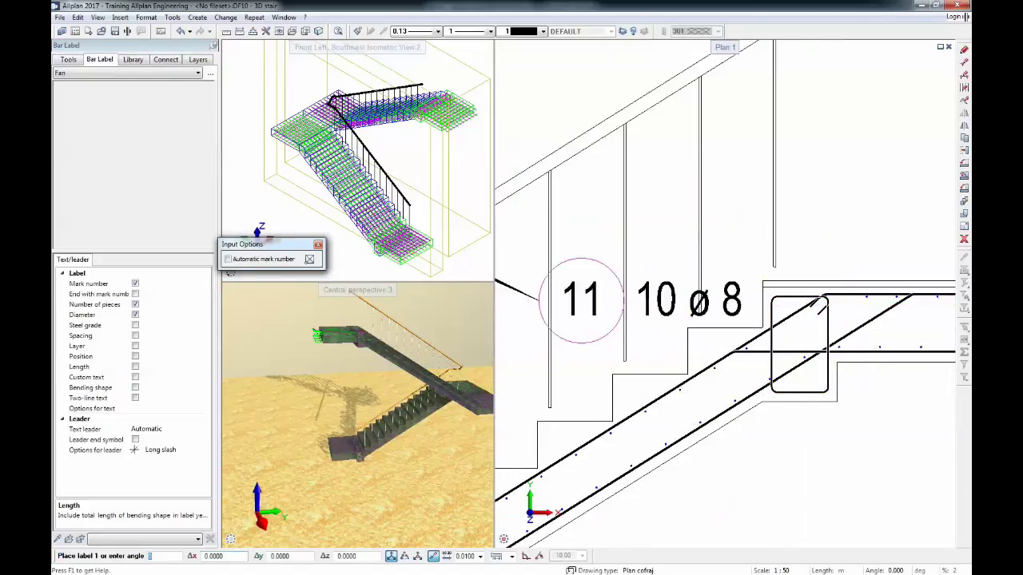
{"action": "key", "text": "Escape"}
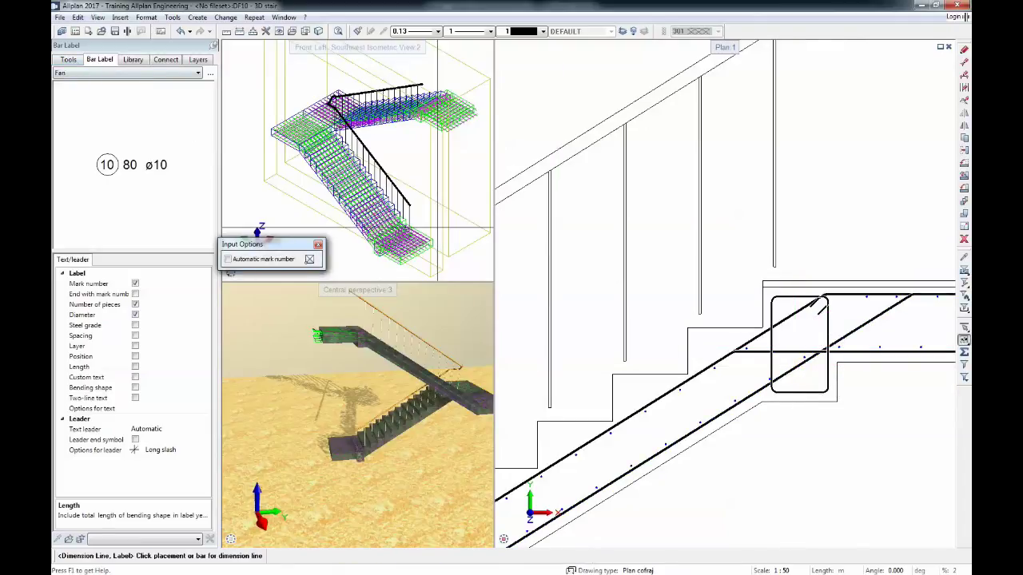
{"action": "key", "text": "Escape"}
Copy a crosswise top landing bar into the stirrup's upper corner on the ramp side.
{"action": "left_click", "coordinate": [964, 138]}
{"action": "scroll", "coordinate": [920, 317], "scroll_direction": "up", "scroll_amount": 3}
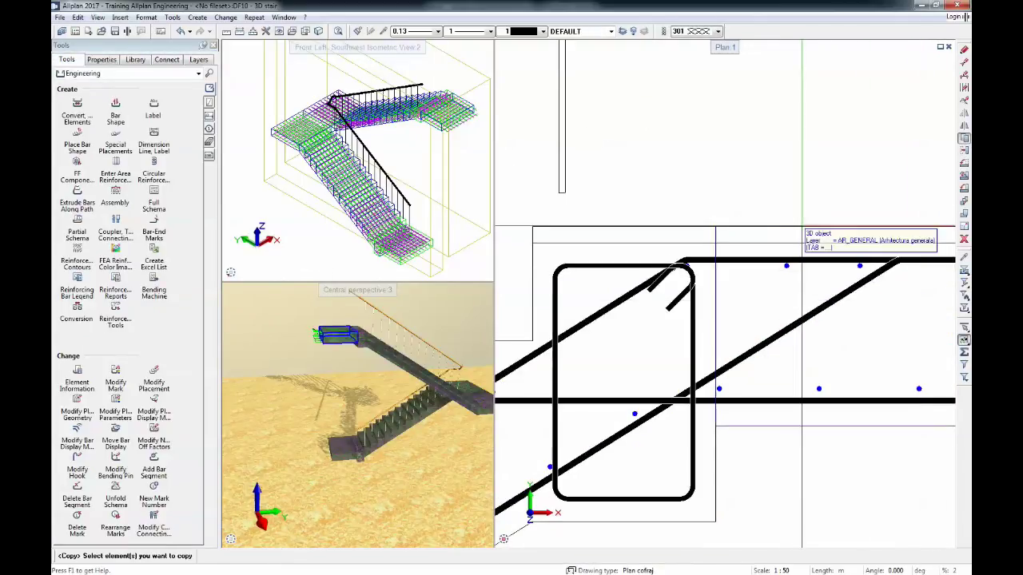
{"action": "left_click", "coordinate": [788, 240]}
{"action": "scroll", "coordinate": [788, 248], "scroll_direction": "up", "scroll_amount": 2}
{"action": "left_click", "coordinate": [779, 261]}
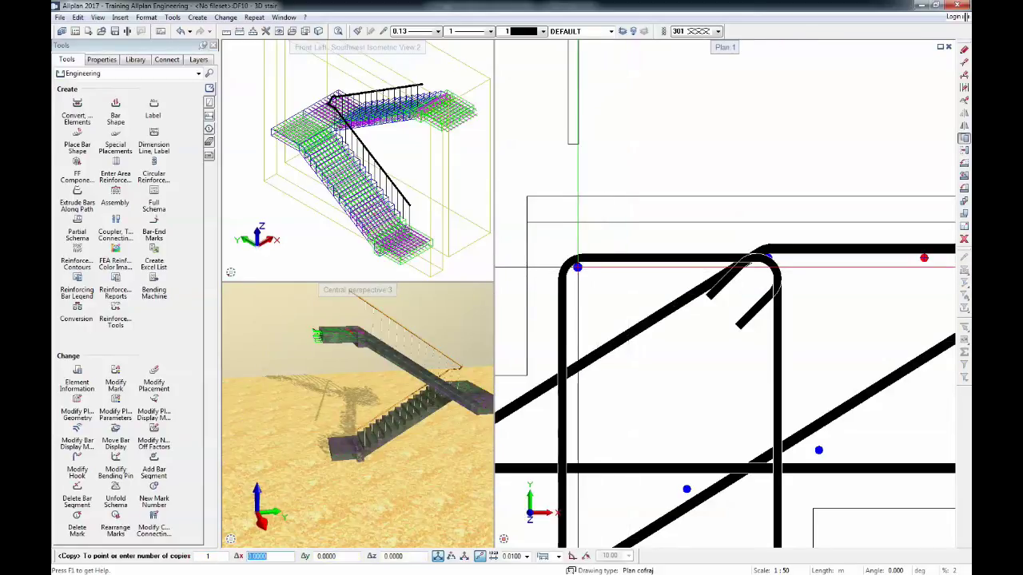
{"action": "left_click", "coordinate": [587, 272]}
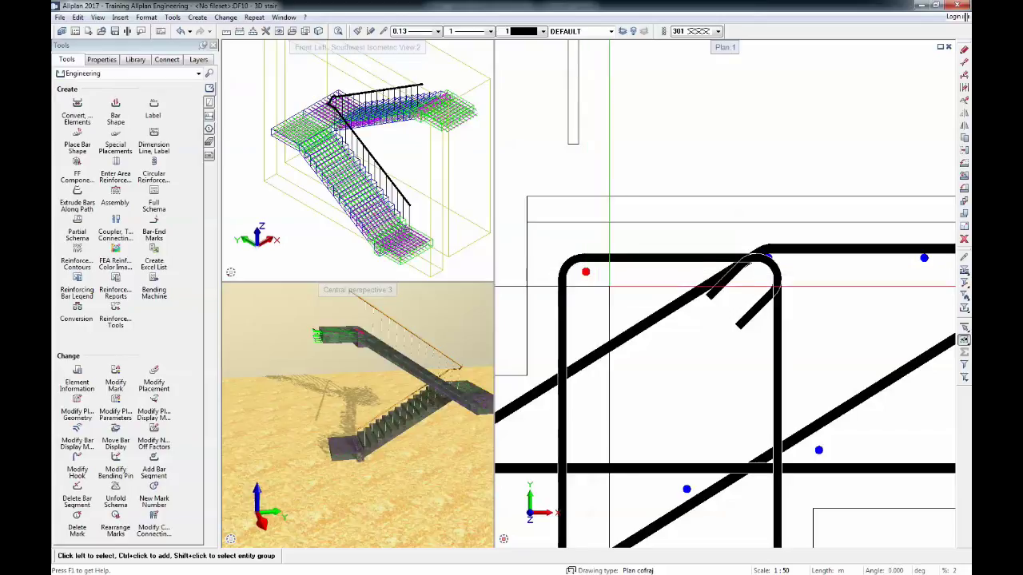
{"action": "double_click", "coordinate": [587, 272]}
{"action": "scroll", "coordinate": [552, 287], "scroll_direction": "up", "scroll_amount": 2}
{"action": "key", "text": "Escape"}
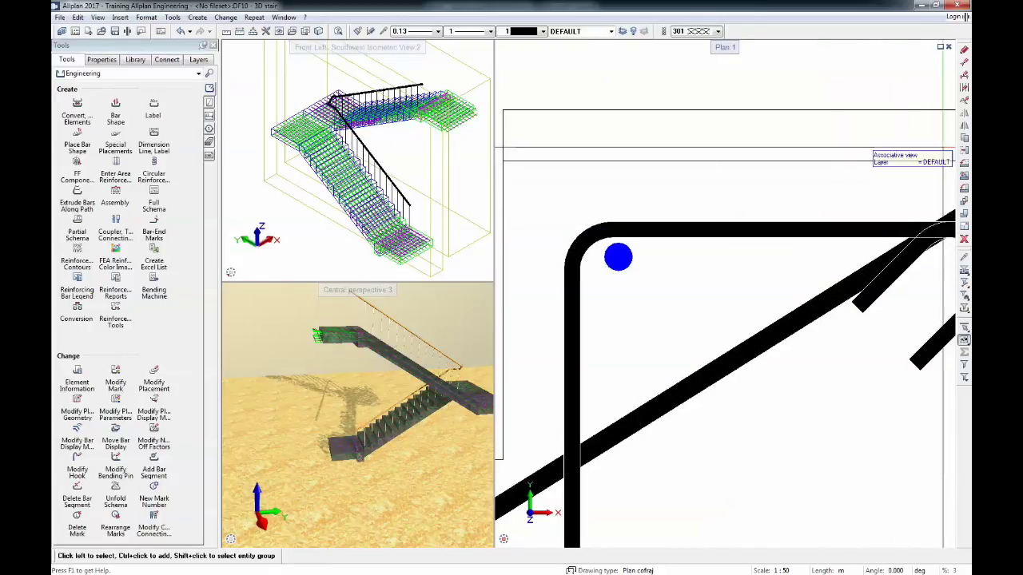
{"action": "left_click", "coordinate": [964, 125]}
{"action": "left_click_drag", "start_coordinate": [566, 227], "coordinate": [652, 289]}
{"action": "scroll", "coordinate": [621, 270], "scroll_direction": "down", "scroll_amount": 2}
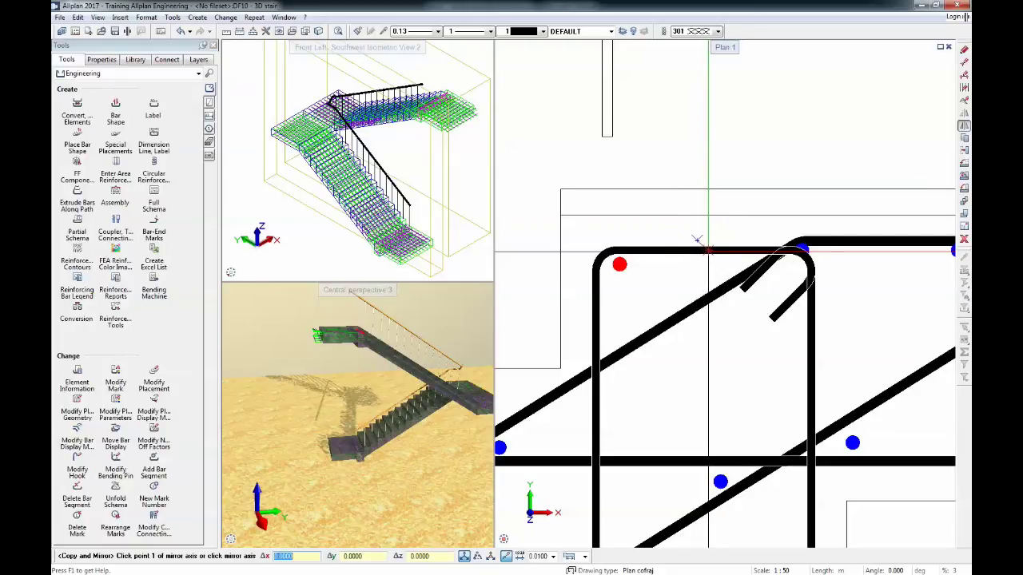
{"action": "key", "text": "Escape"}
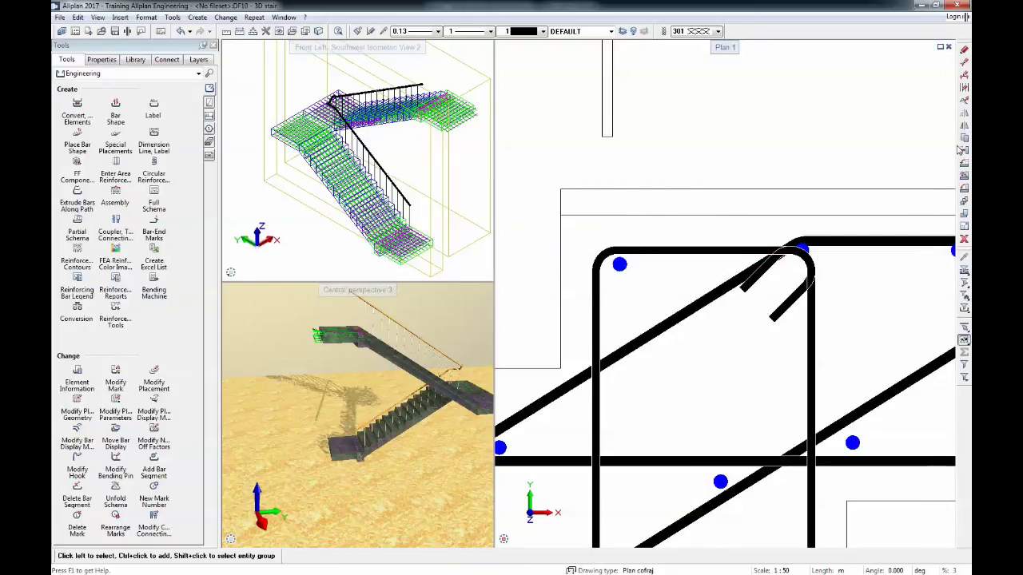
Move the crosswise bar at the stirrup's hooked upper corner down inside the stirrup bend.
{"action": "left_click", "coordinate": [962, 150]}
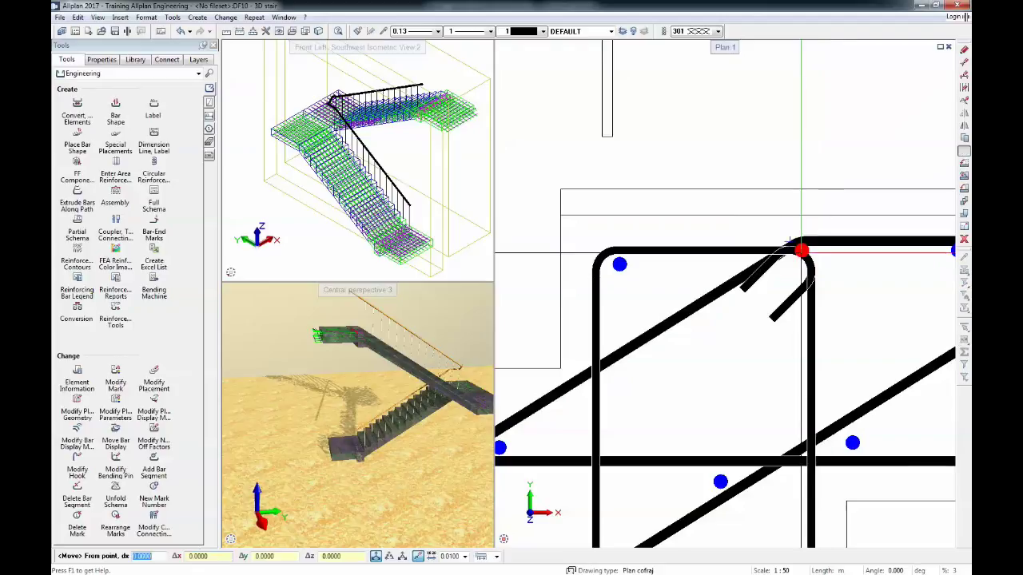
{"action": "left_click", "coordinate": [801, 250]}
{"action": "left_click", "coordinate": [791, 270]}
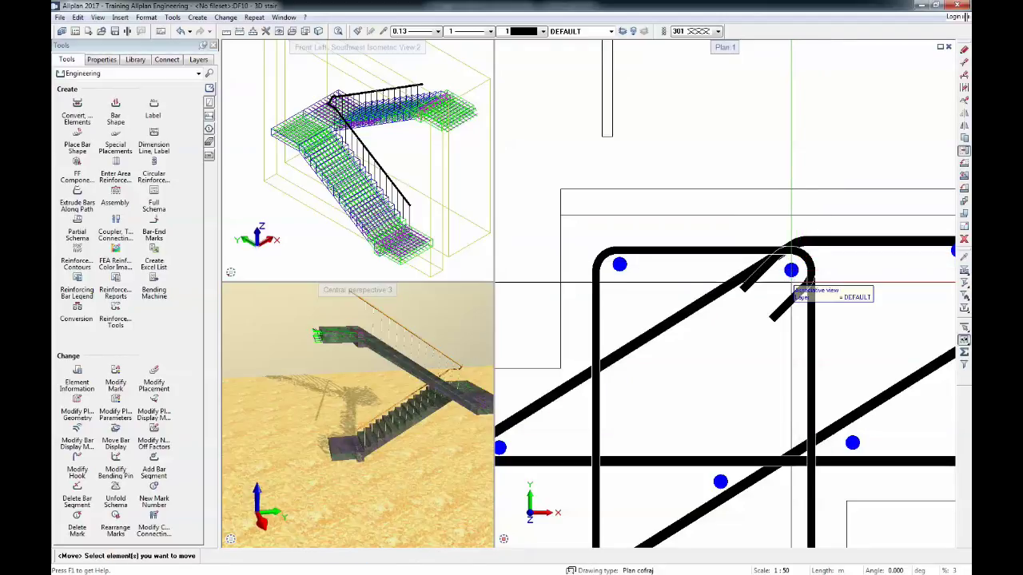
Copy the bar in the stirrup's ramp-side upper corner to the middle of the stirrup's top leg.
{"action": "left_click", "coordinate": [964, 139]}
{"action": "left_click_drag", "start_coordinate": [599, 283], "coordinate": [651, 247]}
{"action": "left_click", "coordinate": [616, 262]}
{"action": "left_click", "coordinate": [616, 262]}
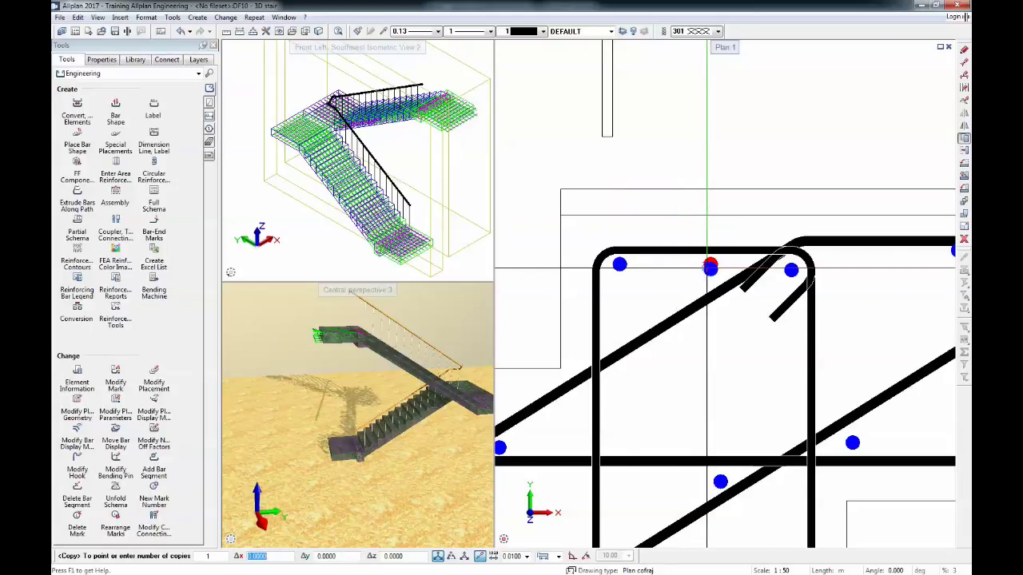
{"action": "scroll", "coordinate": [667, 210], "scroll_direction": "down", "scroll_amount": 2}
{"action": "key", "text": "Escape"}
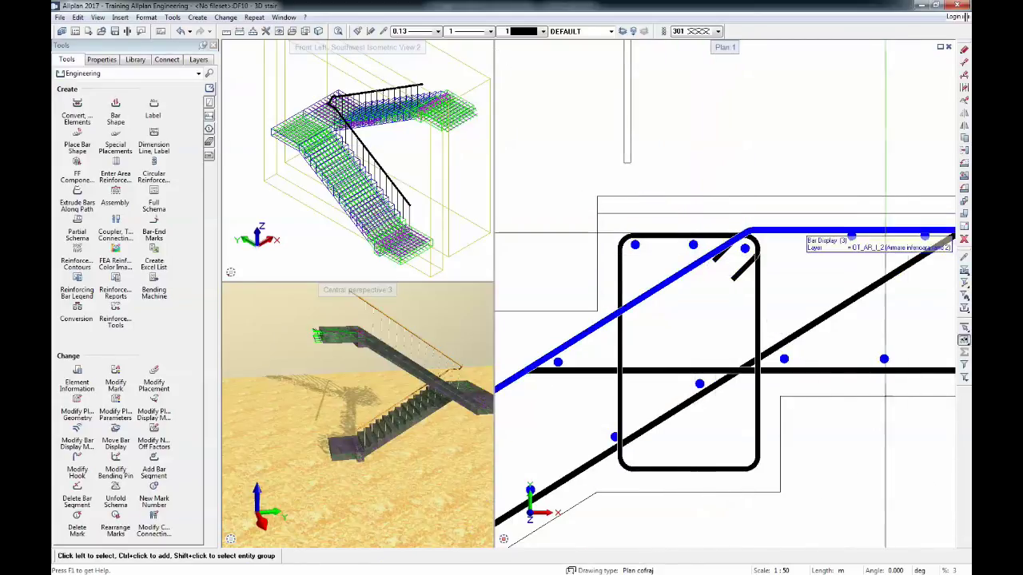
Copy the three longitudinal bars along the stirrup's top leg down to its bottom leg.
{"action": "left_click", "coordinate": [963, 138]}
{"action": "left_click_drag", "start_coordinate": [612, 227], "coordinate": [753, 264]}
{"action": "left_click", "coordinate": [736, 235]}
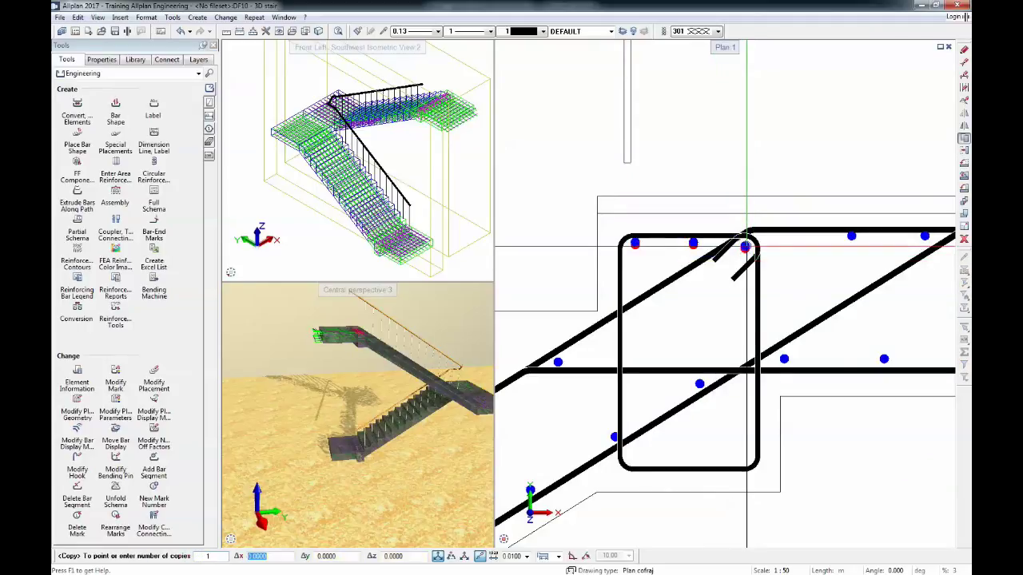
{"action": "left_click", "coordinate": [746, 458]}
{"action": "left_click", "coordinate": [964, 151]}
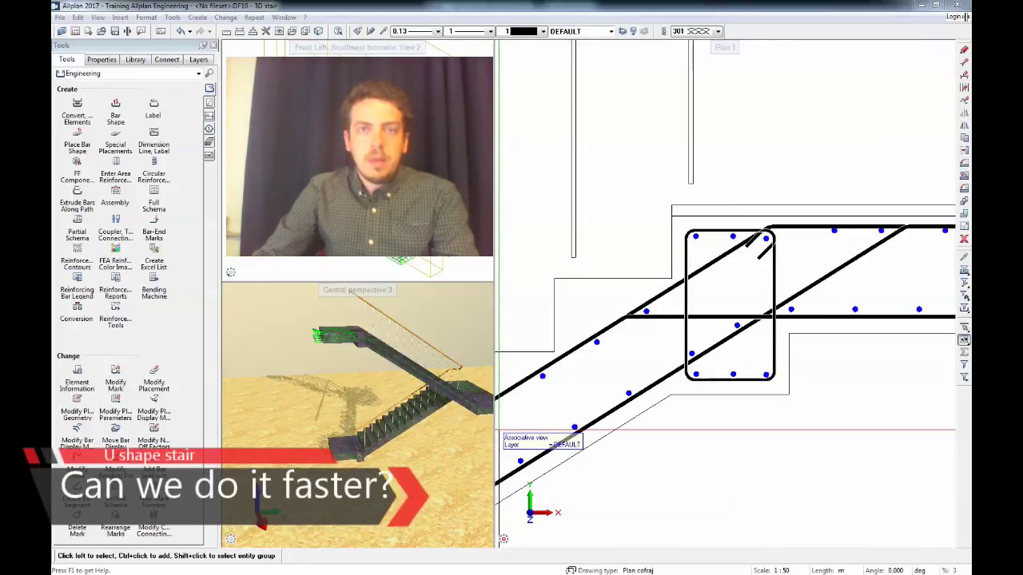
Examine the reinforced stair's ramps, landings and underside from several angles in the perspective view.
{"action": "left_click_drag", "start_coordinate": [425, 435], "coordinate": [346, 405]}
{"action": "right_click_drag", "start_coordinate": [346, 405], "coordinate": [329, 228]}
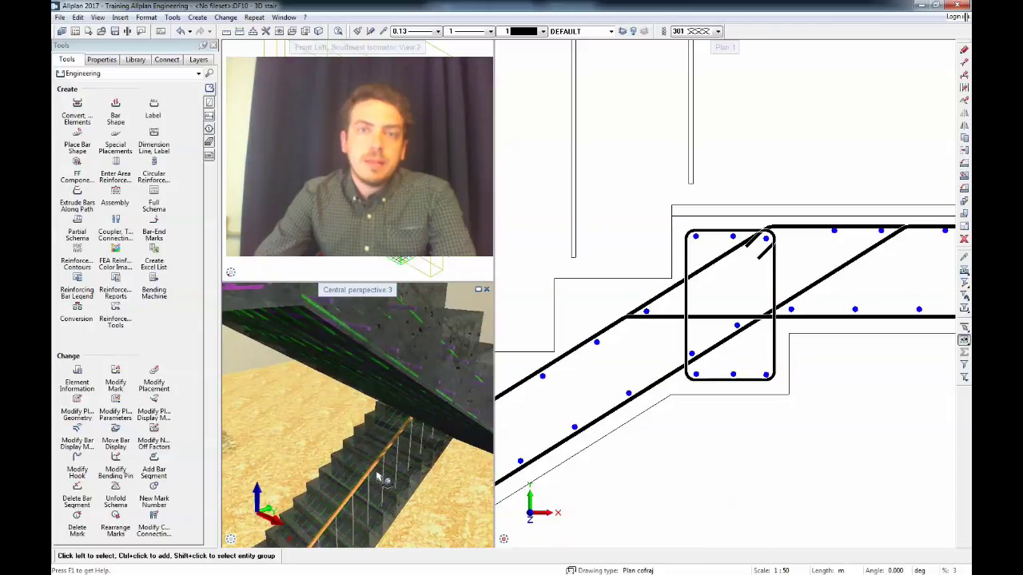
{"action": "left_click_drag", "start_coordinate": [380, 477], "coordinate": [289, 538]}
{"action": "middle_click_drag", "start_coordinate": [289, 538], "coordinate": [302, 45]}
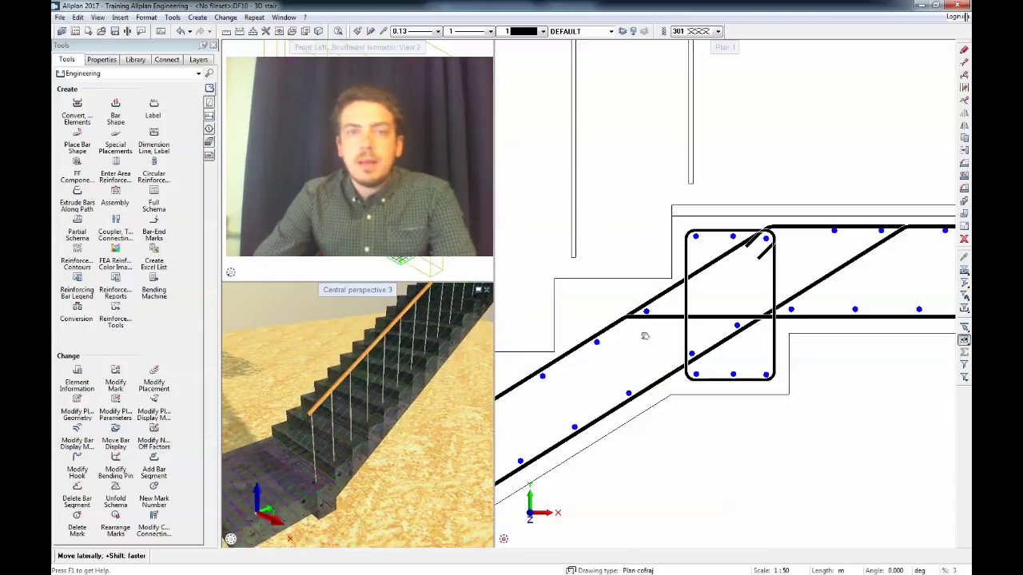
{"action": "middle_click_drag", "start_coordinate": [870, 147], "coordinate": [868, 144]}
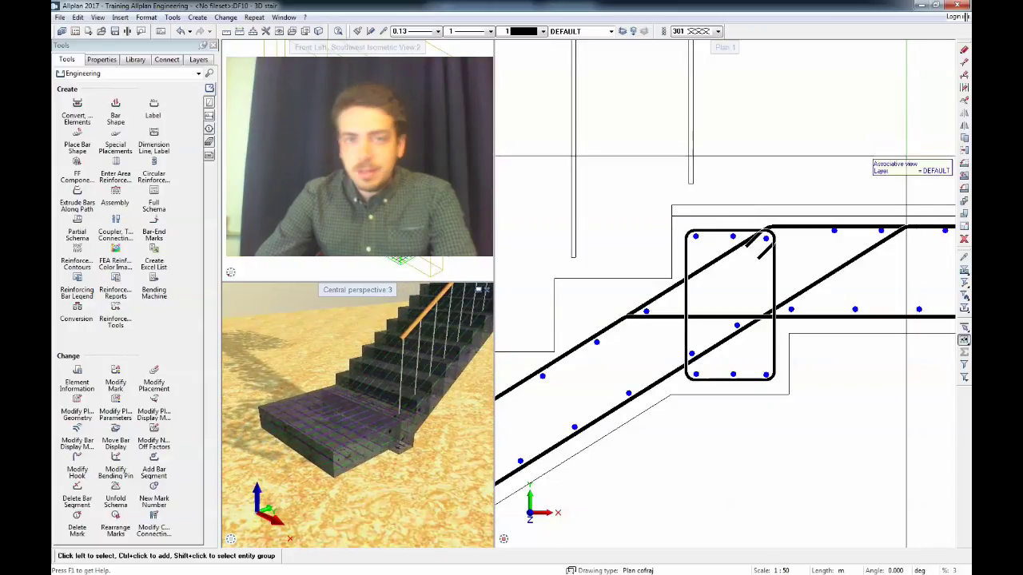
{"action": "left_click_drag", "start_coordinate": [372, 365], "coordinate": [209, 477]}
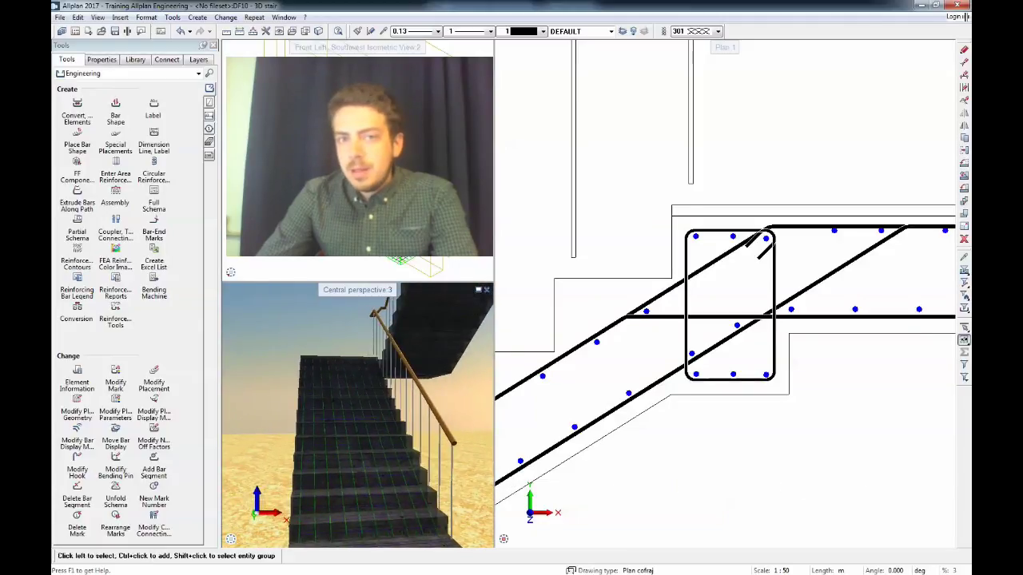
{"action": "left_click_drag", "start_coordinate": [432, 448], "coordinate": [382, 500]}
{"action": "right_click_drag", "start_coordinate": [381, 500], "coordinate": [382, 500]}
{"action": "right_click_drag", "start_coordinate": [382, 549], "coordinate": [382, 574]}
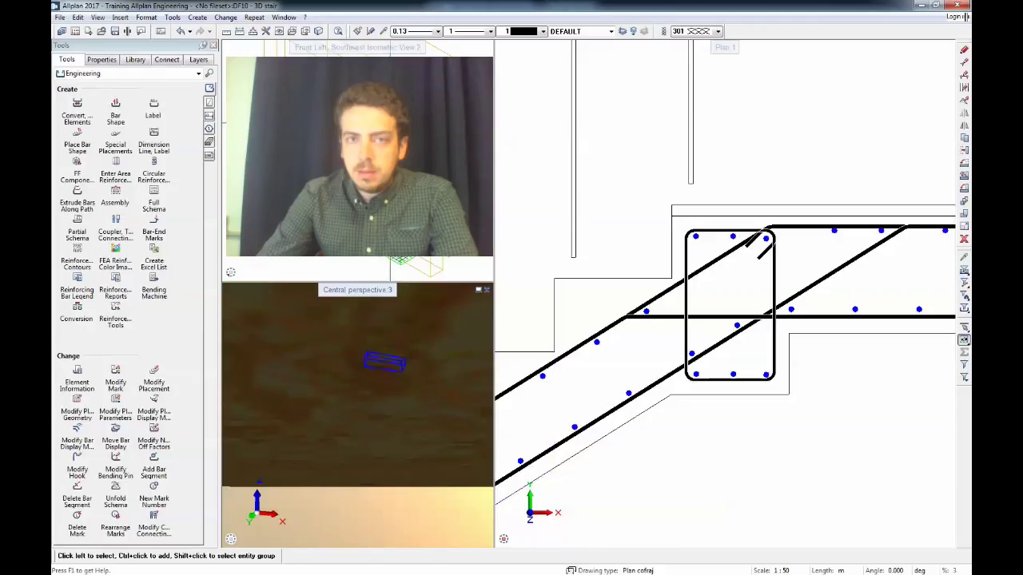
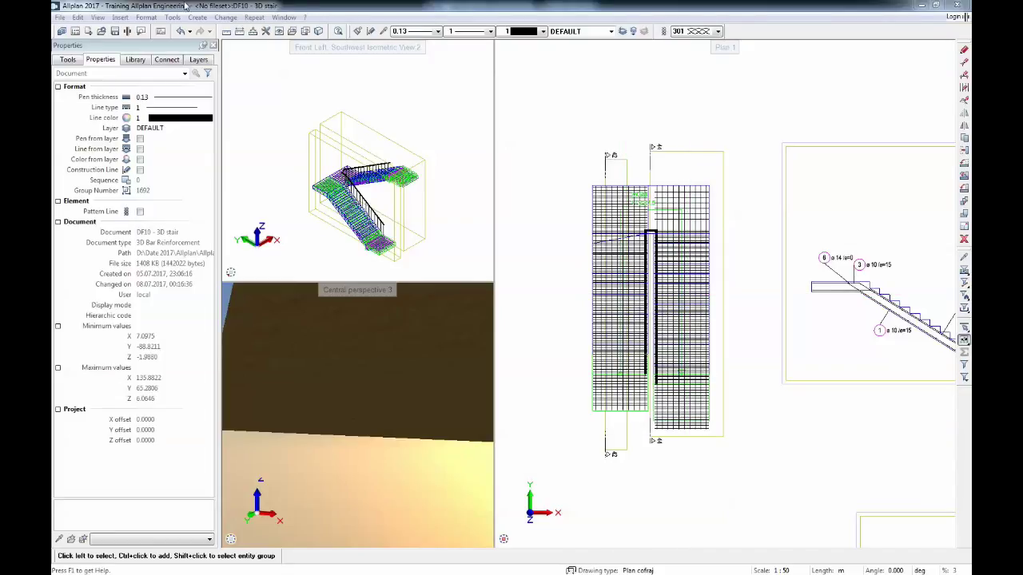
Open the Engineering collection of PythonParts in the default library.
{"action": "left_click", "coordinate": [136, 60]}
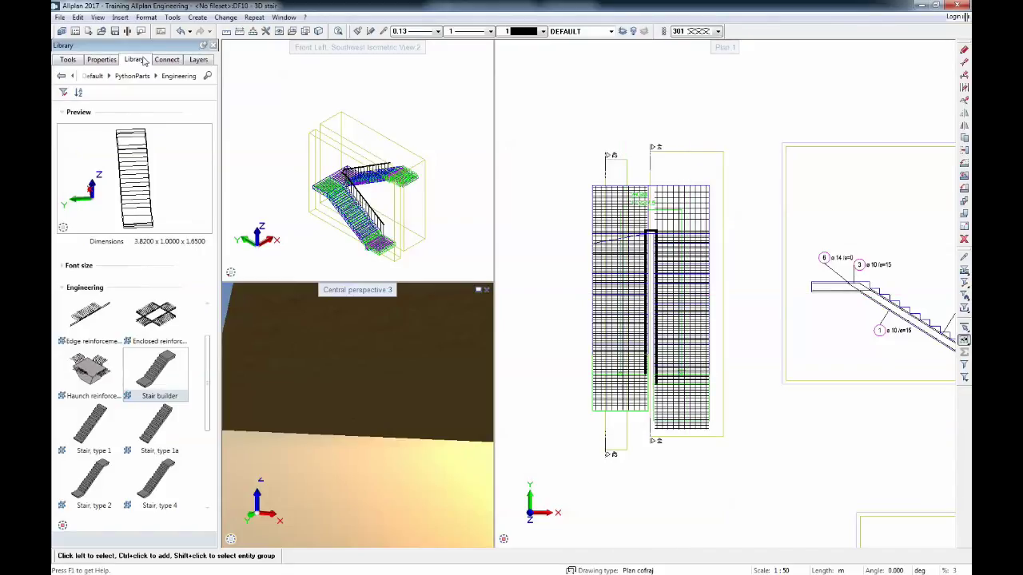
{"action": "left_click", "coordinate": [94, 76]}
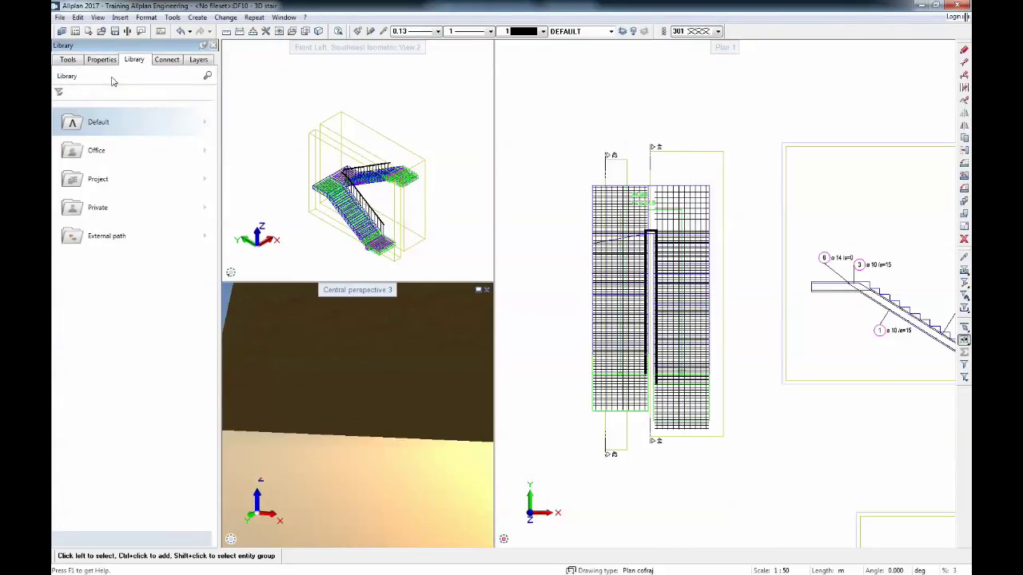
{"action": "left_click", "coordinate": [63, 93]}
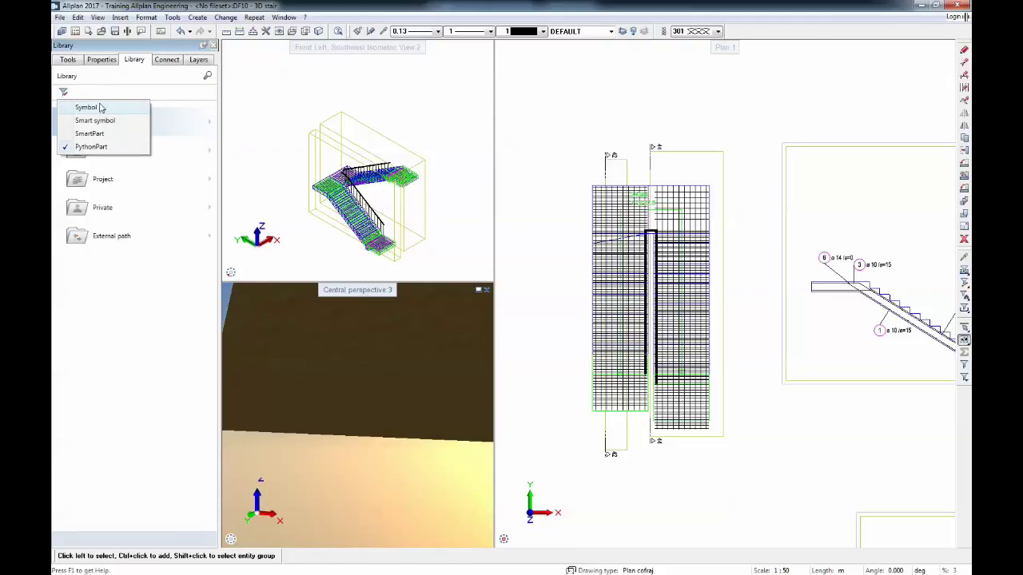
{"action": "left_click", "coordinate": [140, 323]}
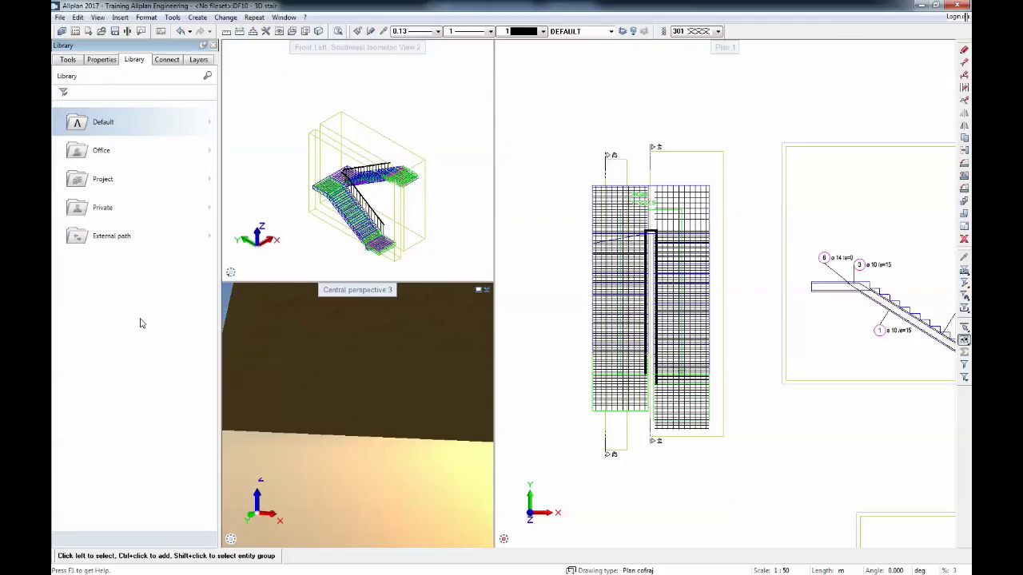
{"action": "left_click", "coordinate": [102, 122]}
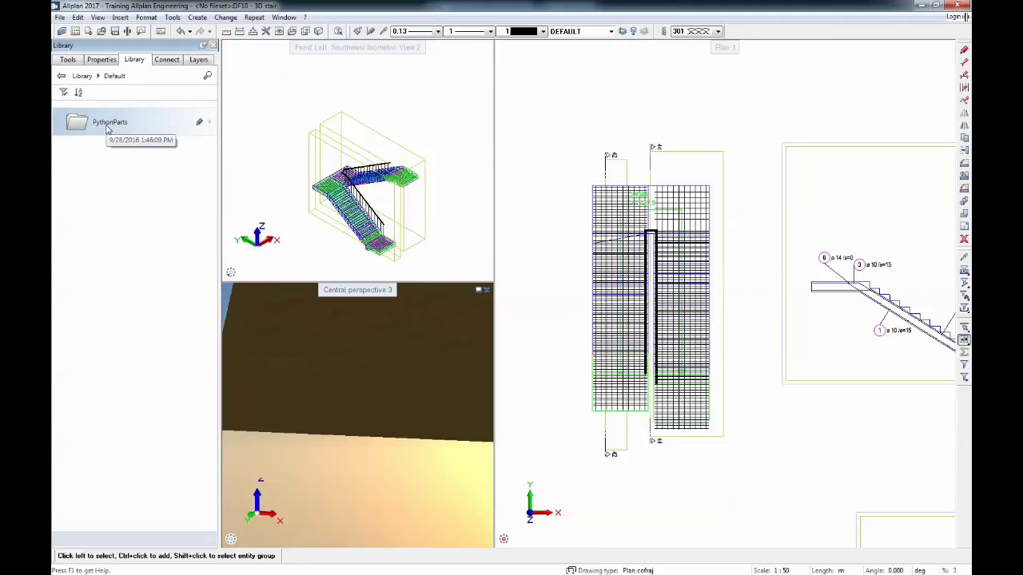
{"action": "left_click", "coordinate": [116, 159]}
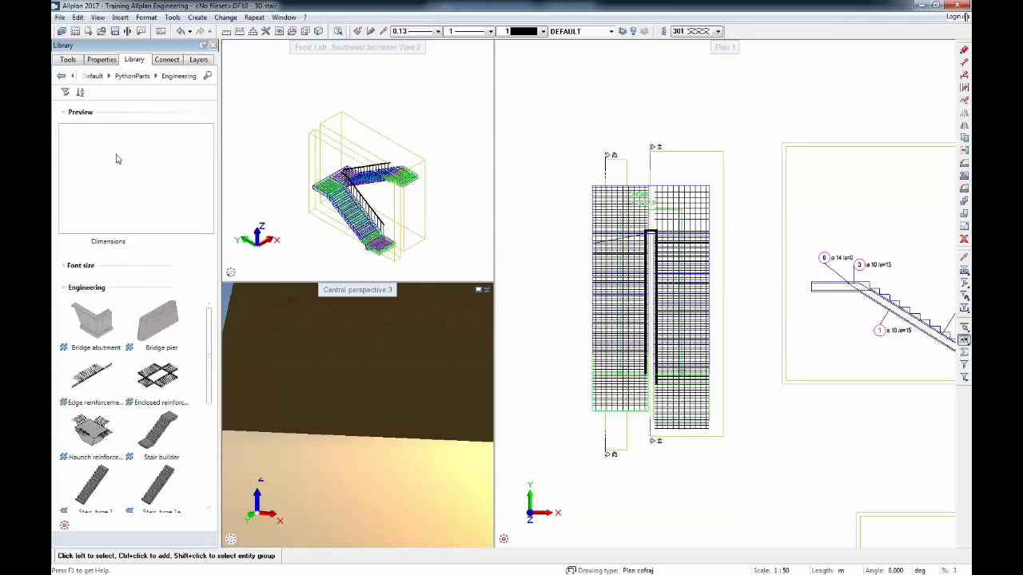
Preview the Bridge pier and Stair builder PythonParts in the Engineering collection.
{"action": "left_click", "coordinate": [144, 322]}
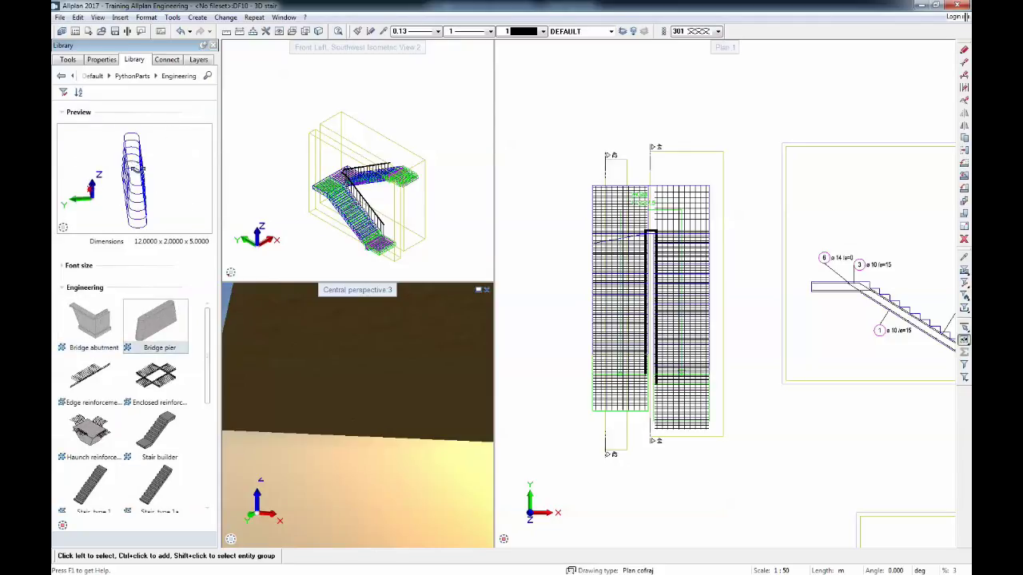
{"action": "left_click_drag", "start_coordinate": [208, 346], "coordinate": [206, 398]}
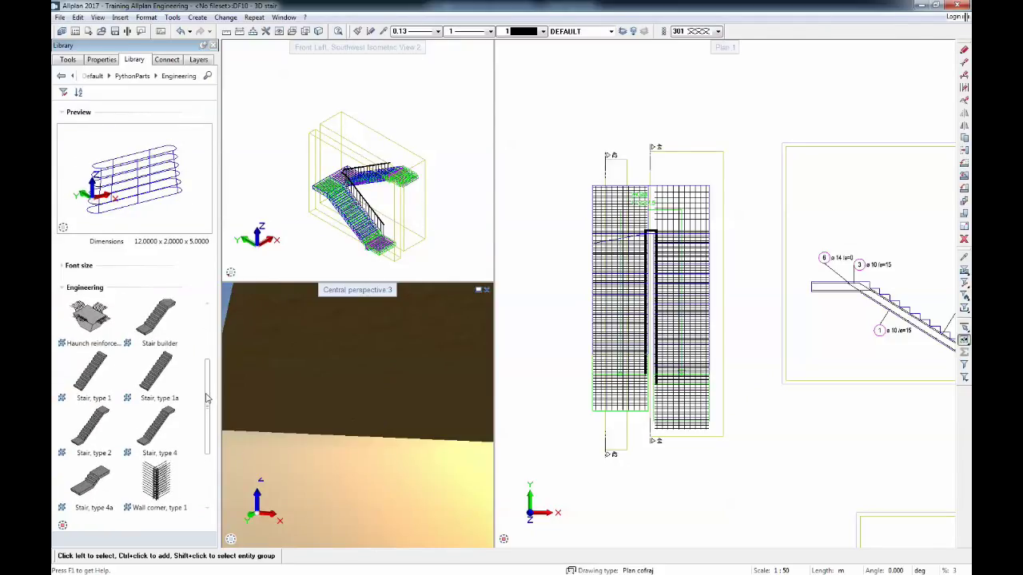
{"action": "left_click", "coordinate": [171, 329]}
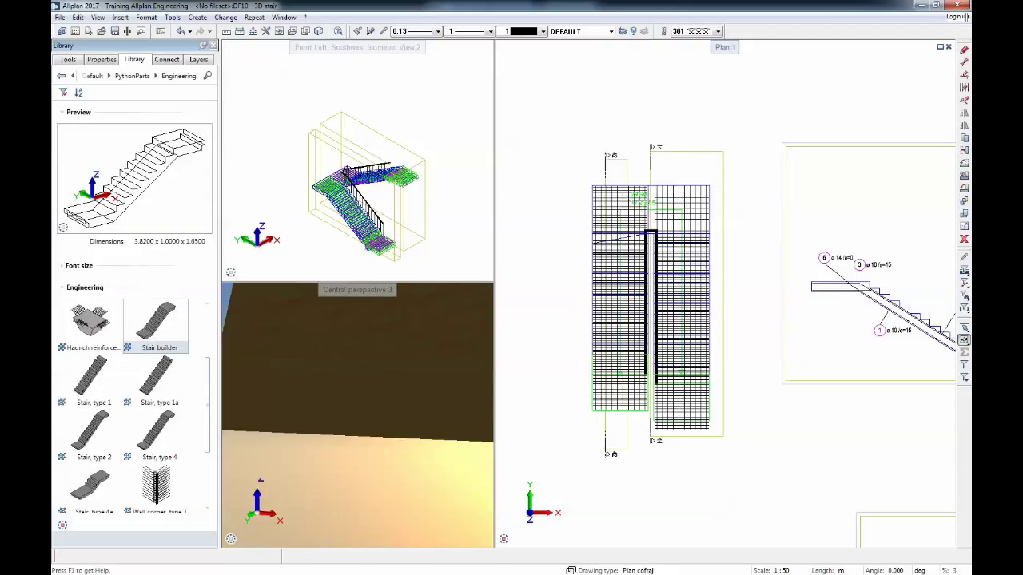
Place a Stair builder PythonPart rotated by 90° in the empty area beside the existing stair in plan.
{"action": "double_click", "coordinate": [156, 323]}
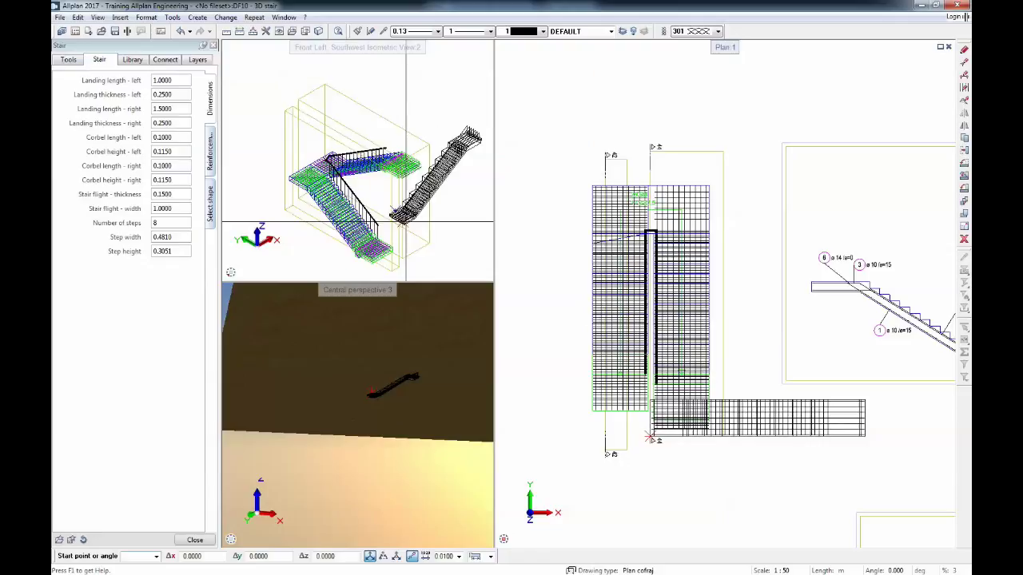
{"action": "scroll", "coordinate": [406, 221], "scroll_direction": "up", "scroll_amount": 5}
{"action": "scroll", "coordinate": [361, 181], "scroll_direction": "down", "scroll_amount": 2}
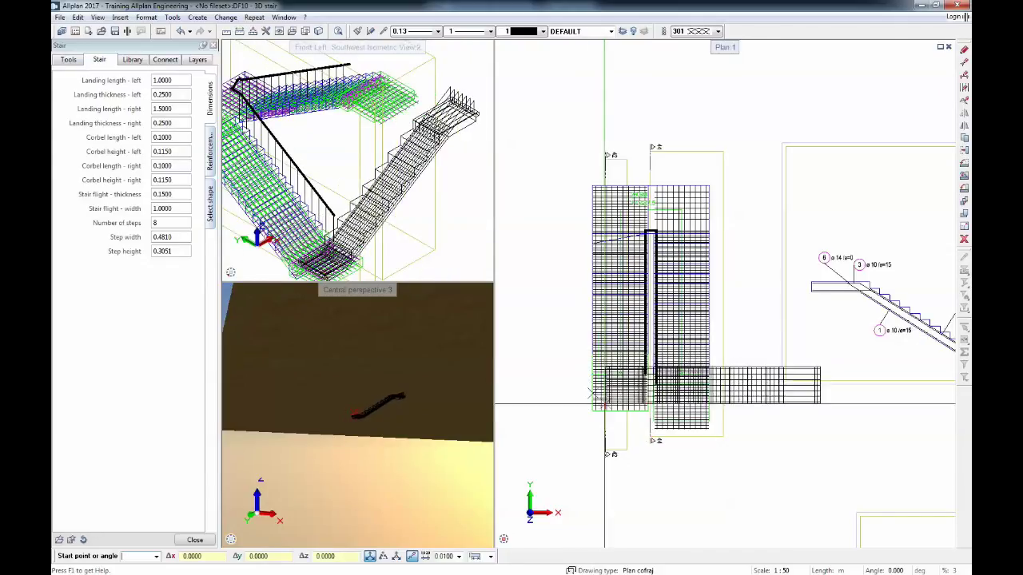
{"action": "scroll", "coordinate": [605, 403], "scroll_direction": "down", "scroll_amount": 3}
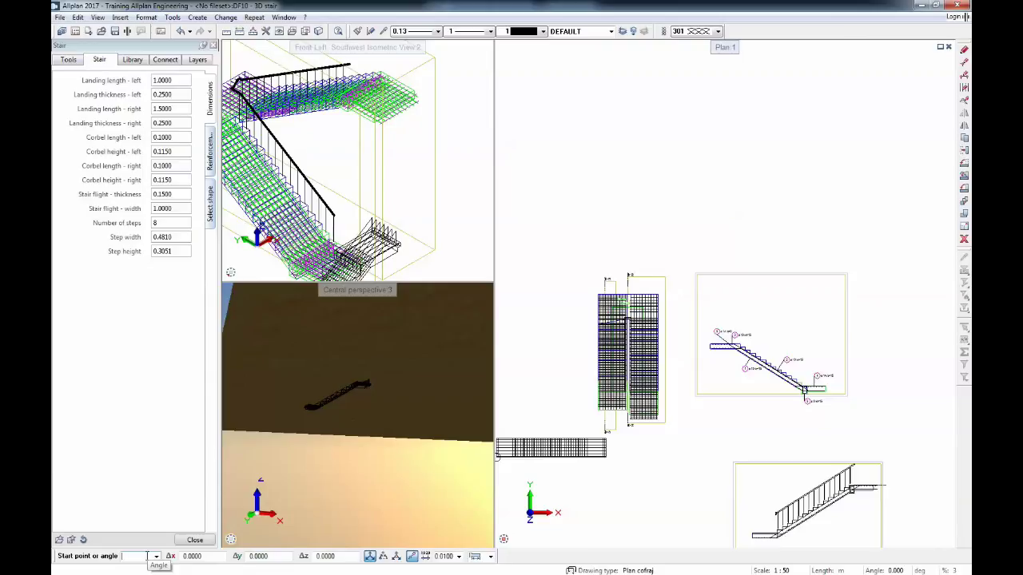
{"action": "type", "text": "90"}
{"action": "key", "text": "Return"}
{"action": "scroll", "coordinate": [651, 434], "scroll_direction": "down", "scroll_amount": 1}
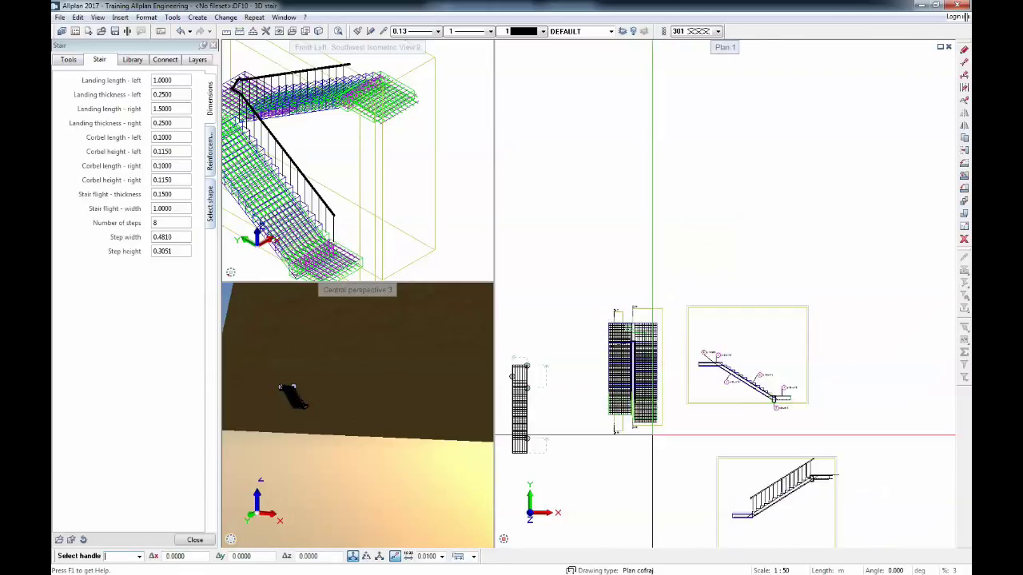
Set the new stair's flight width to 1.1 m and its right landing length to 1.4 m.
{"action": "scroll", "coordinate": [650, 434], "scroll_direction": "down", "scroll_amount": 1}
{"action": "scroll", "coordinate": [542, 428], "scroll_direction": "up", "scroll_amount": 5}
{"action": "left_click_drag", "start_coordinate": [351, 430], "coordinate": [336, 405]}
{"action": "scroll", "coordinate": [317, 408], "scroll_direction": "up", "scroll_amount": 3}
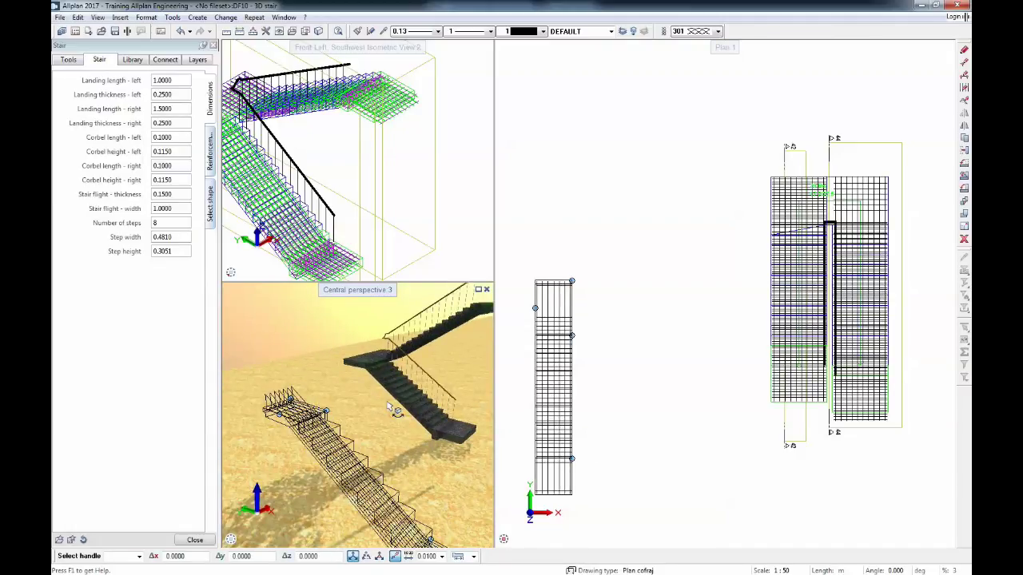
{"action": "scroll", "coordinate": [540, 369], "scroll_direction": "down", "scroll_amount": 2}
{"action": "scroll", "coordinate": [532, 297], "scroll_direction": "up", "scroll_amount": 3}
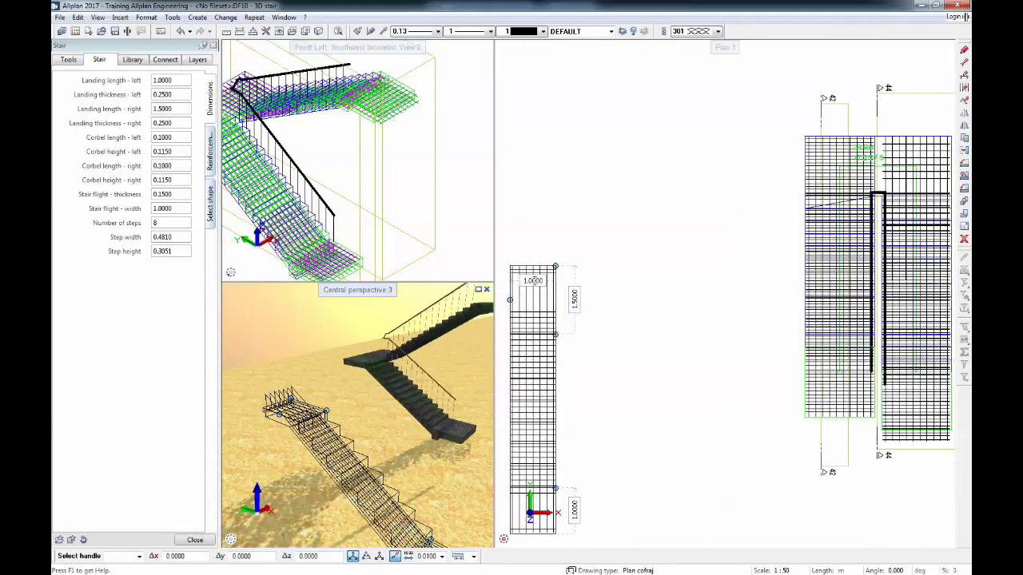
{"action": "left_click", "coordinate": [534, 280]}
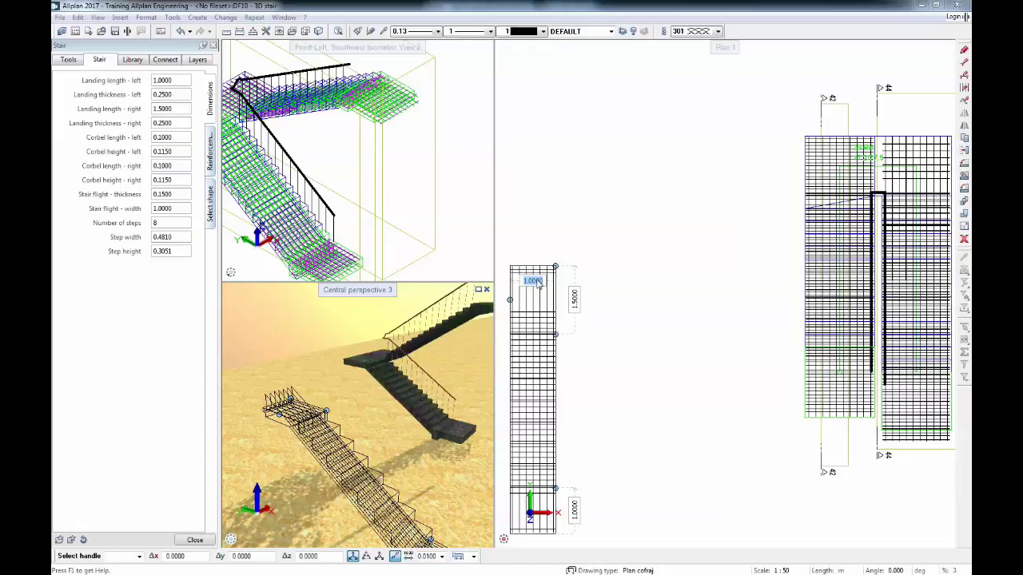
{"action": "type", "text": "1.1"}
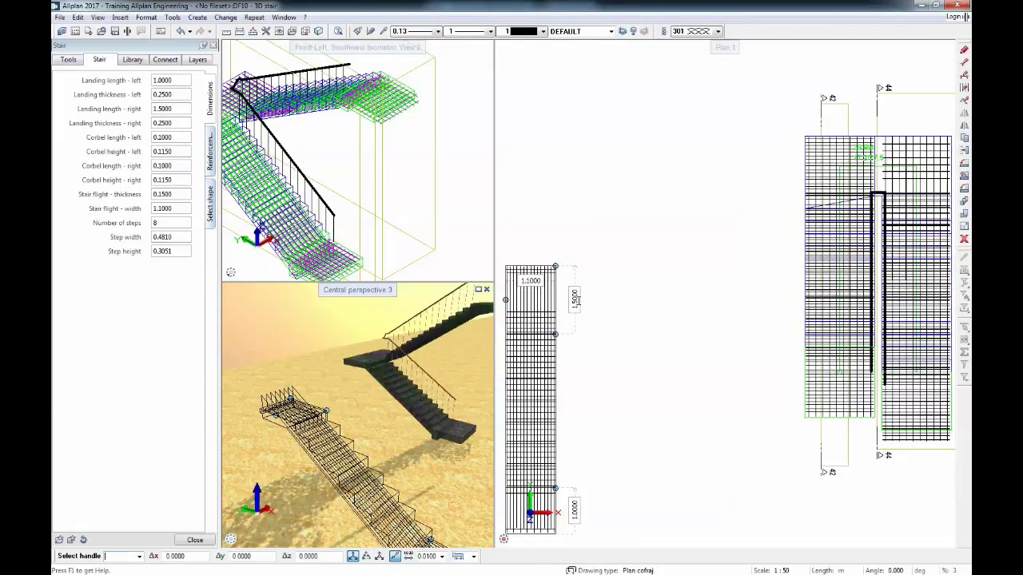
{"action": "left_click", "coordinate": [575, 300]}
{"action": "type", "text": "1.4"}
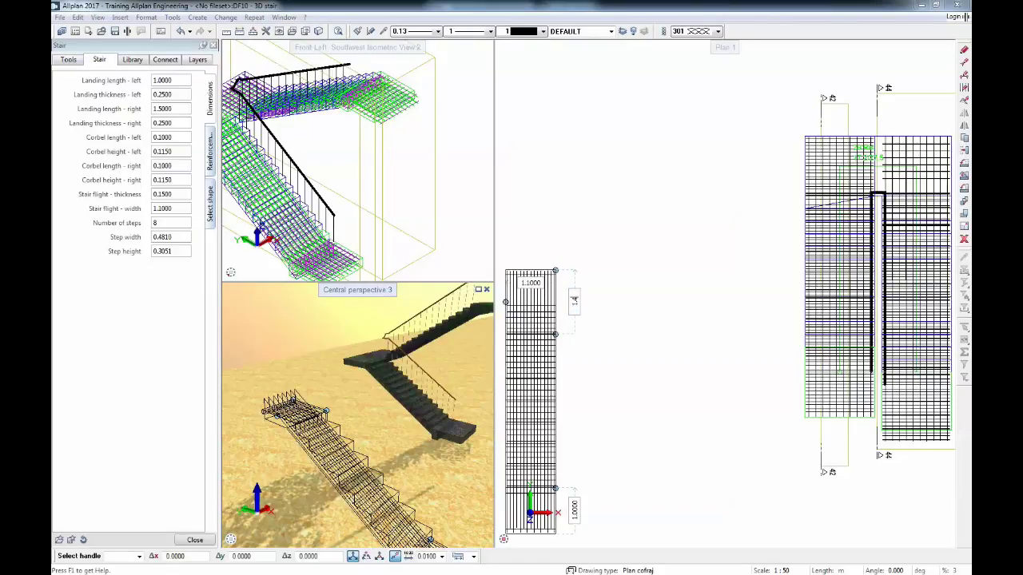
{"action": "key", "text": "Return"}
Stretch the new stair by its upper-end handles to a 1.14 m flight width and a 0.3864 m step height.
{"action": "scroll", "coordinate": [589, 318], "scroll_direction": "down", "scroll_amount": 1}
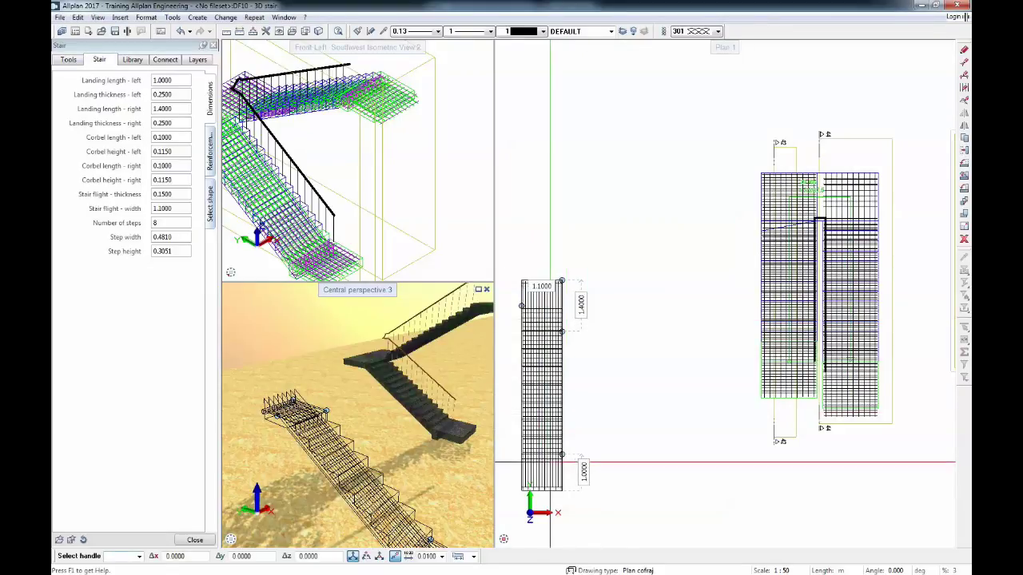
{"action": "scroll", "coordinate": [541, 461], "scroll_direction": "up", "scroll_amount": 2}
{"action": "left_click", "coordinate": [516, 539]}
{"action": "left_click", "coordinate": [504, 525]}
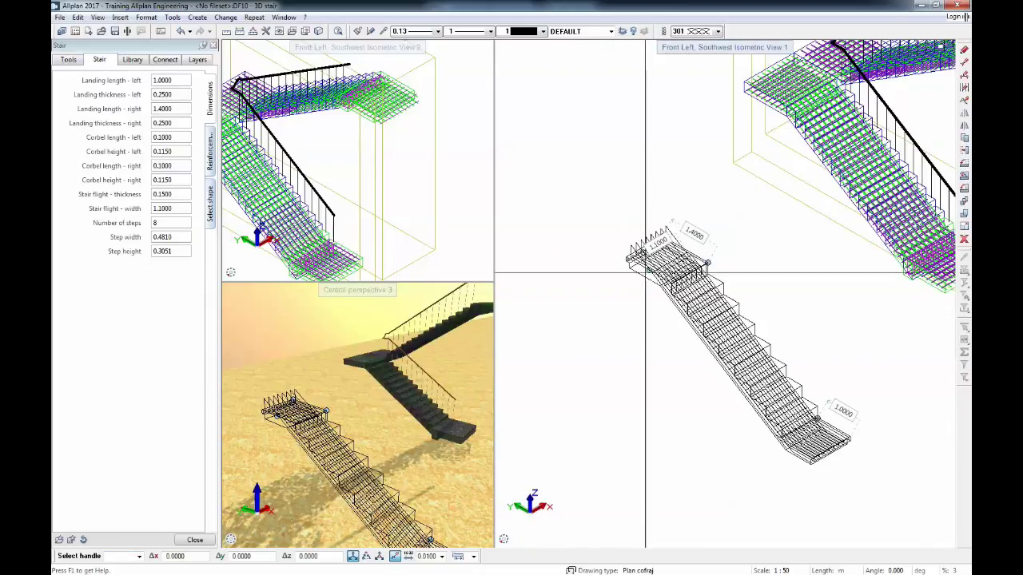
{"action": "left_click", "coordinate": [649, 272]}
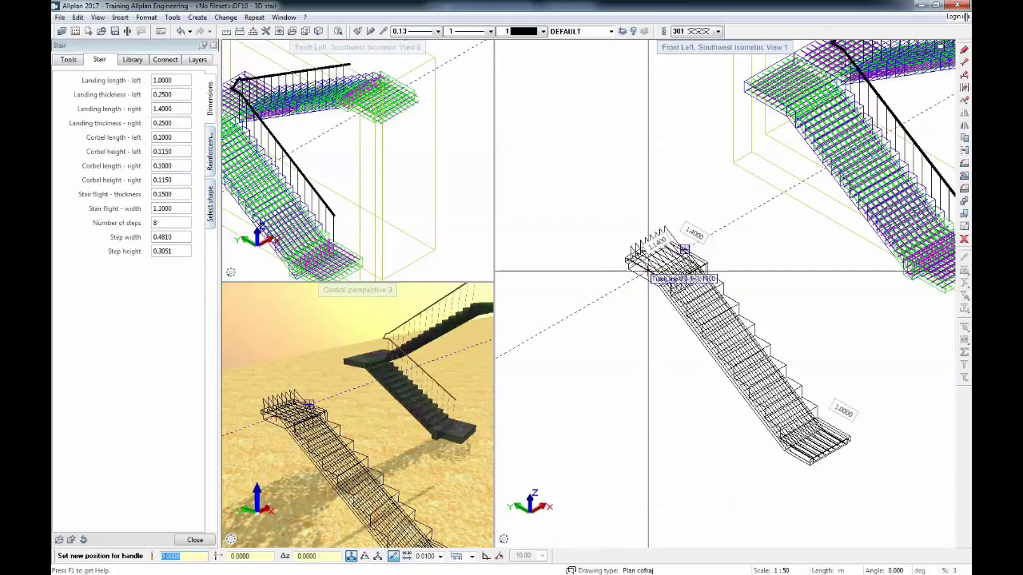
{"action": "left_click", "coordinate": [693, 249]}
{"action": "left_click", "coordinate": [707, 262]}
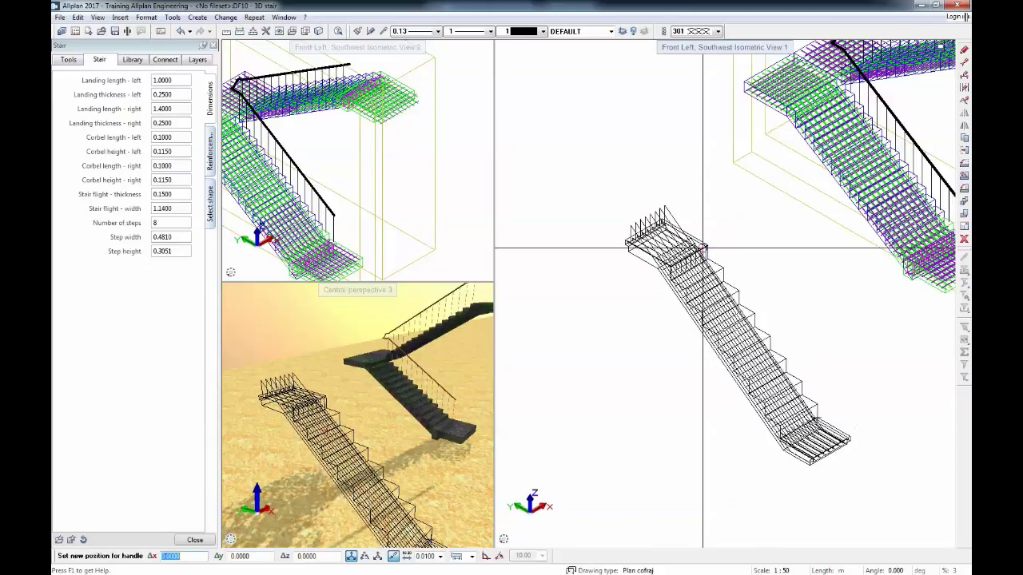
{"action": "left_click", "coordinate": [707, 268]}
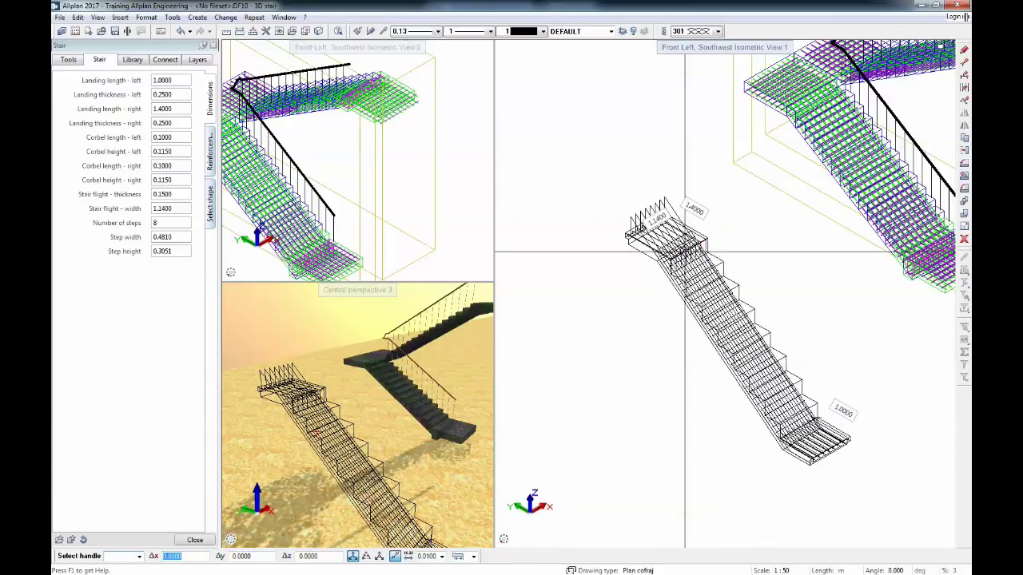
Stretch the stair to a 1.1769 m flight width and a 1.6657 m left landing by its handles, and finish it.
{"action": "left_click", "coordinate": [645, 243]}
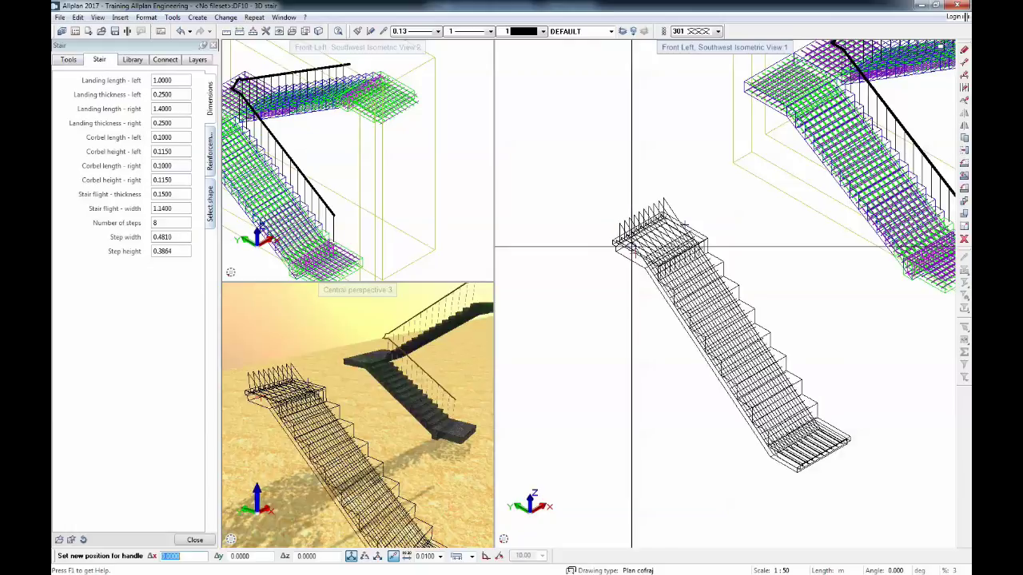
{"action": "left_click", "coordinate": [641, 243]}
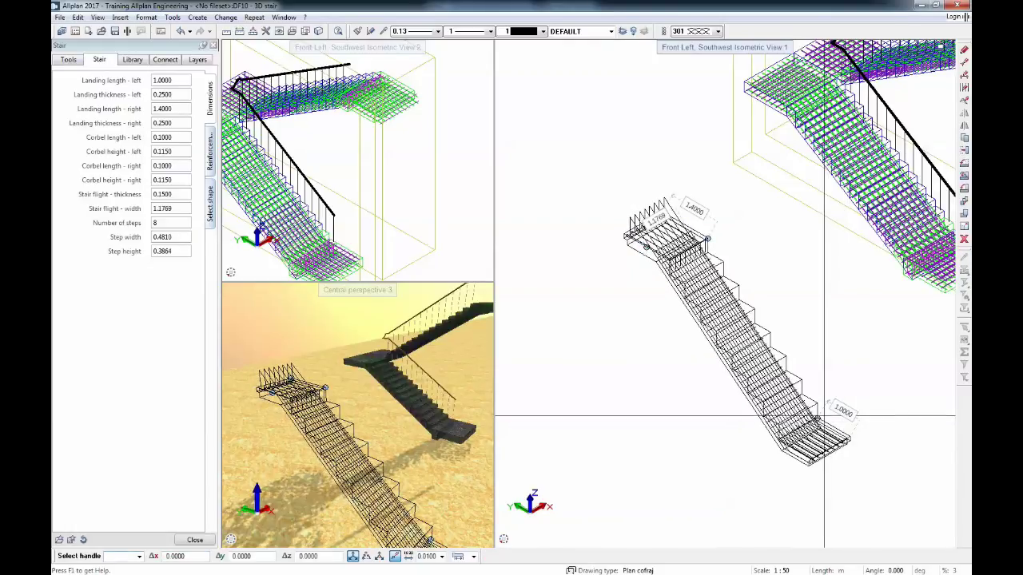
{"action": "left_click", "coordinate": [819, 417]}
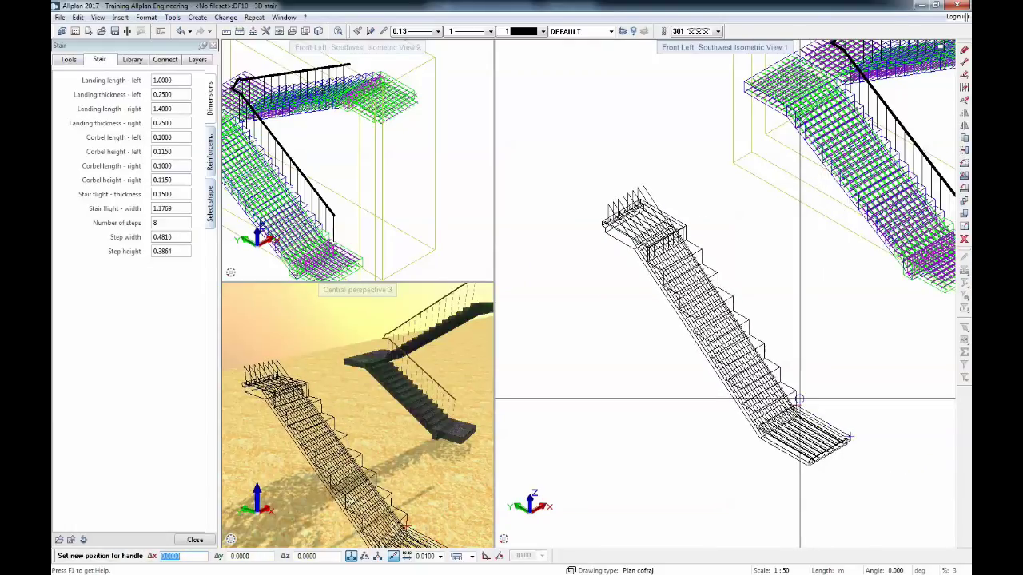
{"action": "left_click", "coordinate": [797, 394]}
{"action": "key", "text": "Escape"}
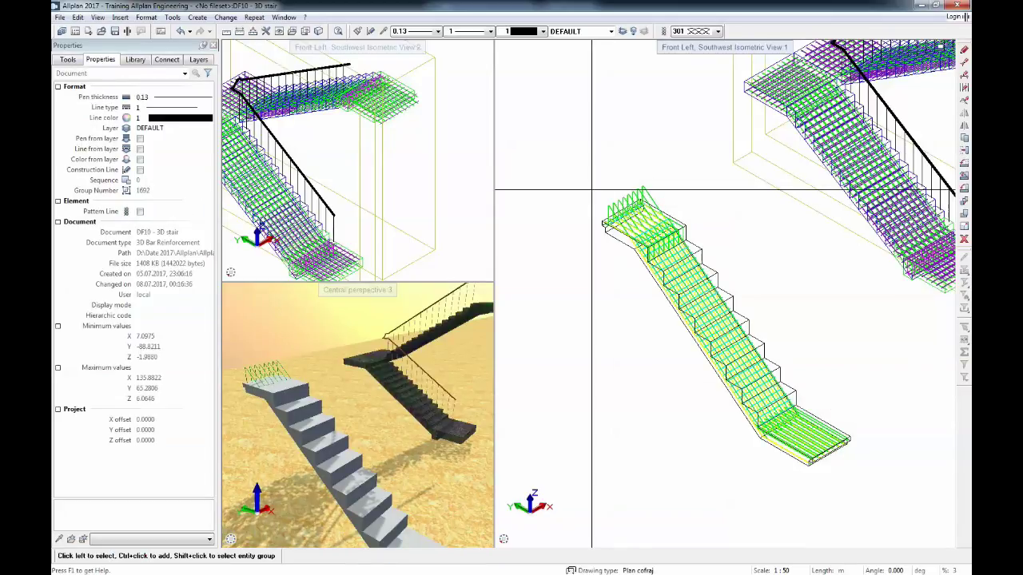
Reopen the placed Stair builder PythonPart to edit its parameters.
{"action": "scroll", "coordinate": [631, 198], "scroll_direction": "up", "scroll_amount": 3}
{"action": "double_click", "coordinate": [596, 268]}
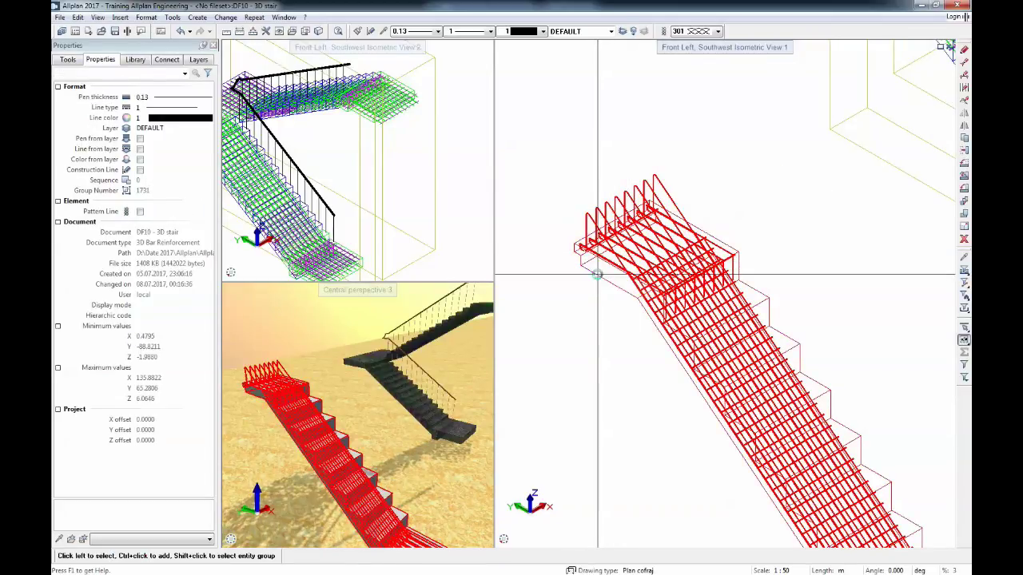
{"action": "double_click", "coordinate": [671, 288]}
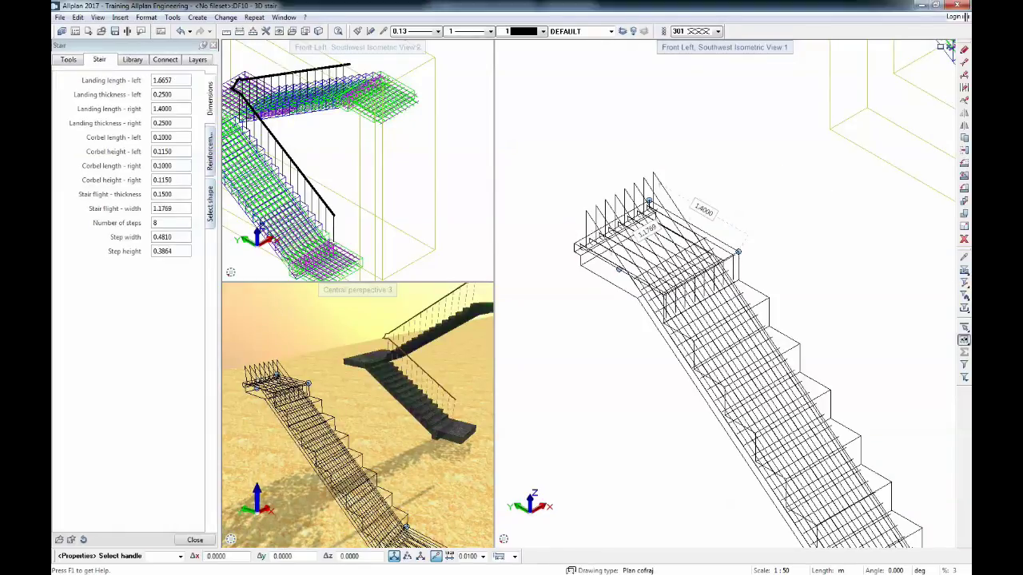
Set the Shape 2 bar diameter to 12 in the stair's reinforcement parameters and review the remaining shapes and spacer bars.
{"action": "left_click", "coordinate": [211, 160]}
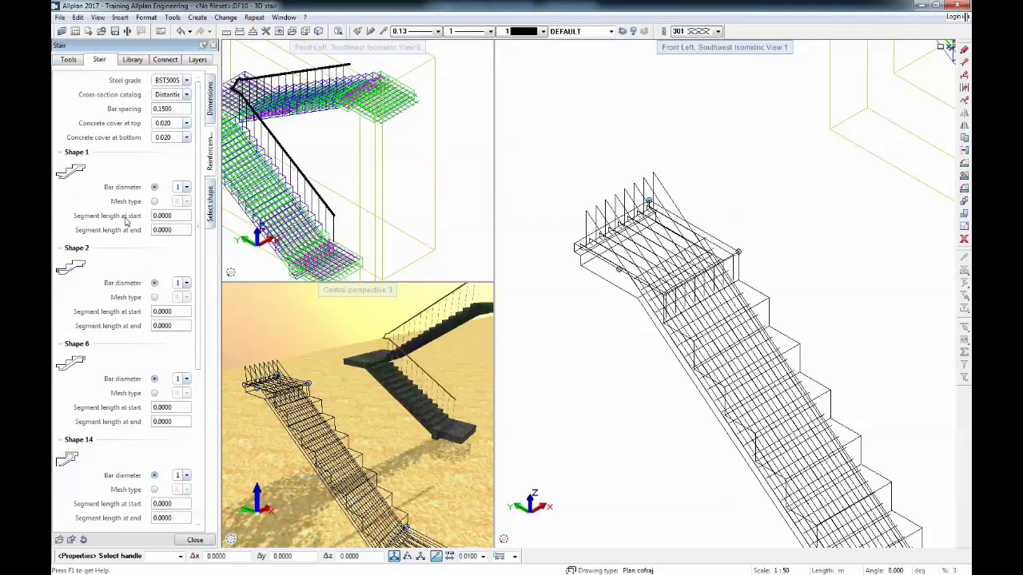
{"action": "left_click", "coordinate": [186, 283]}
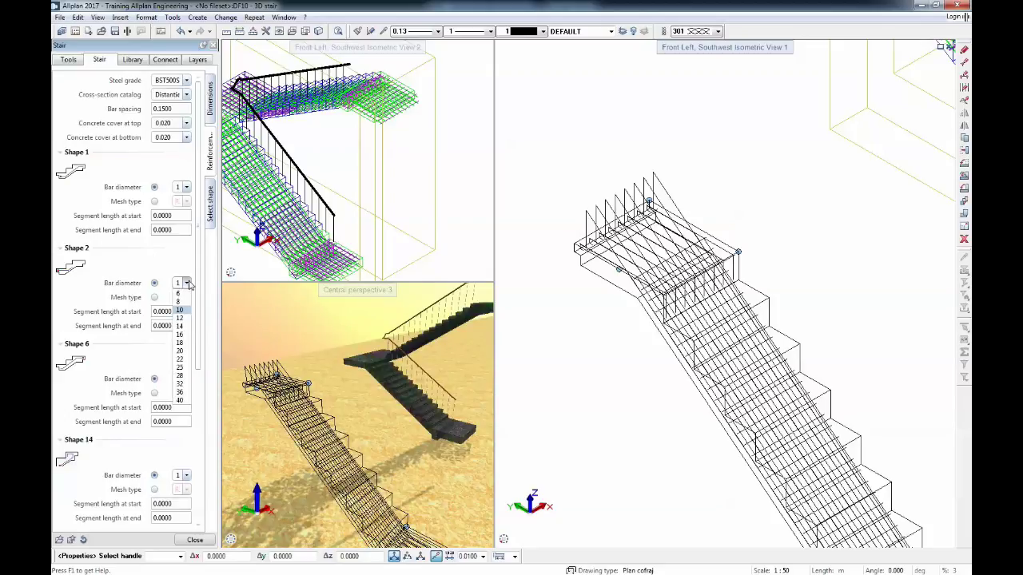
{"action": "left_click", "coordinate": [190, 319]}
{"action": "left_click_drag", "start_coordinate": [200, 262], "coordinate": [199, 304]}
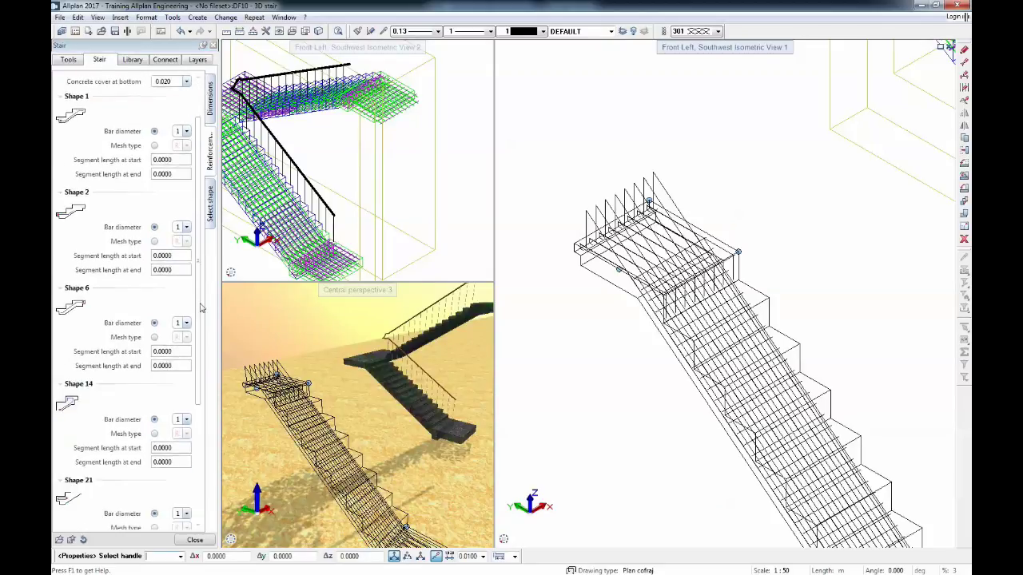
{"action": "scroll", "coordinate": [202, 308], "scroll_direction": "down", "scroll_amount": 5}
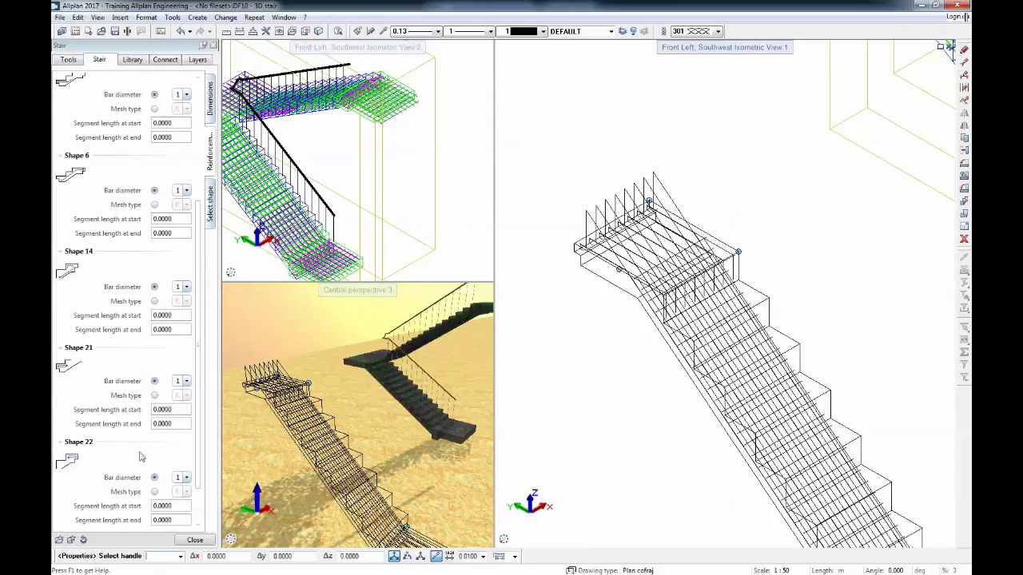
{"action": "scroll", "coordinate": [201, 480], "scroll_direction": "down", "scroll_amount": 2}
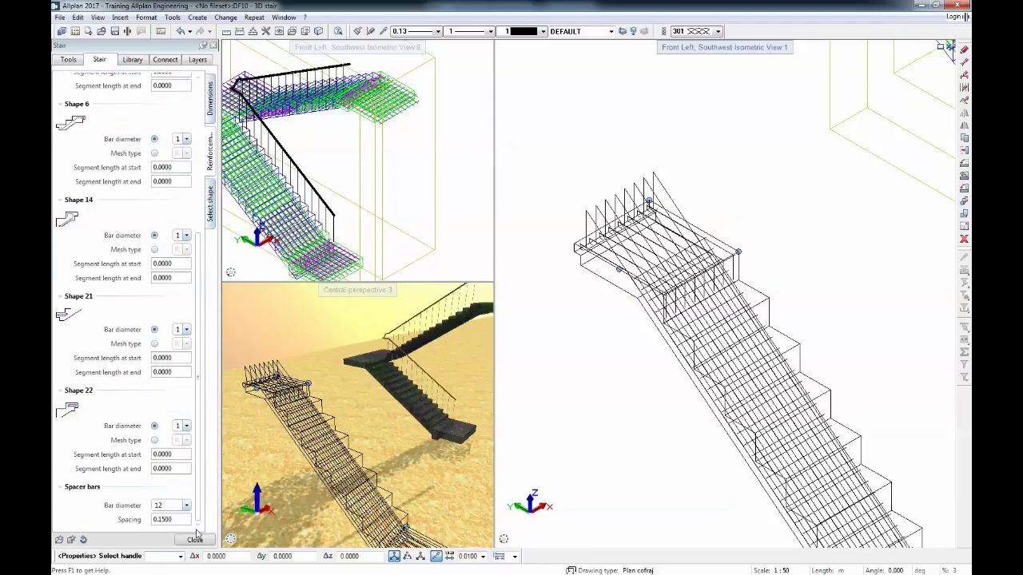
Enable bar shapes 4 and 11, disable shapes 21 and 22, and finish editing the stair.
{"action": "left_click", "coordinate": [210, 204]}
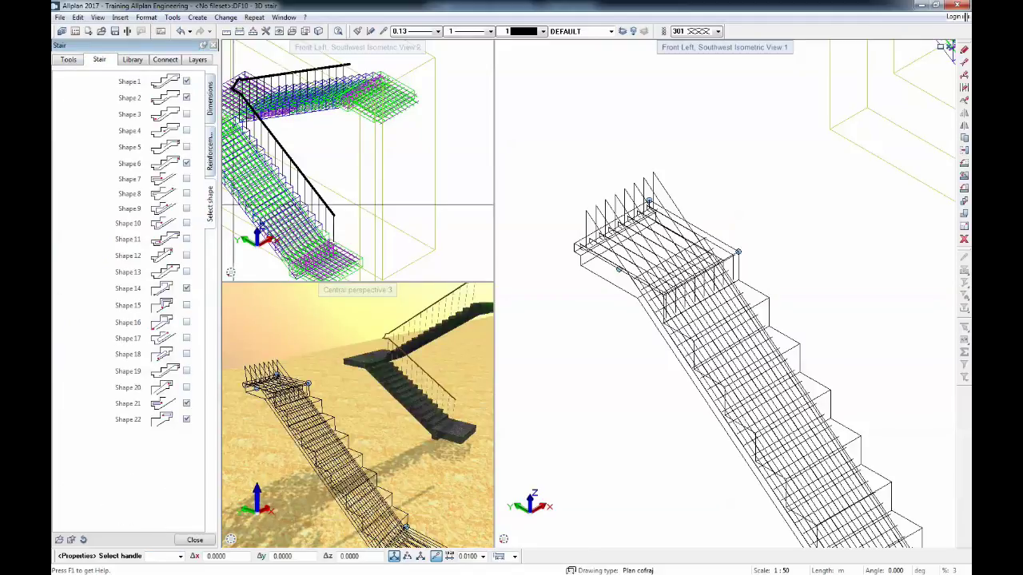
{"action": "left_click", "coordinate": [186, 239]}
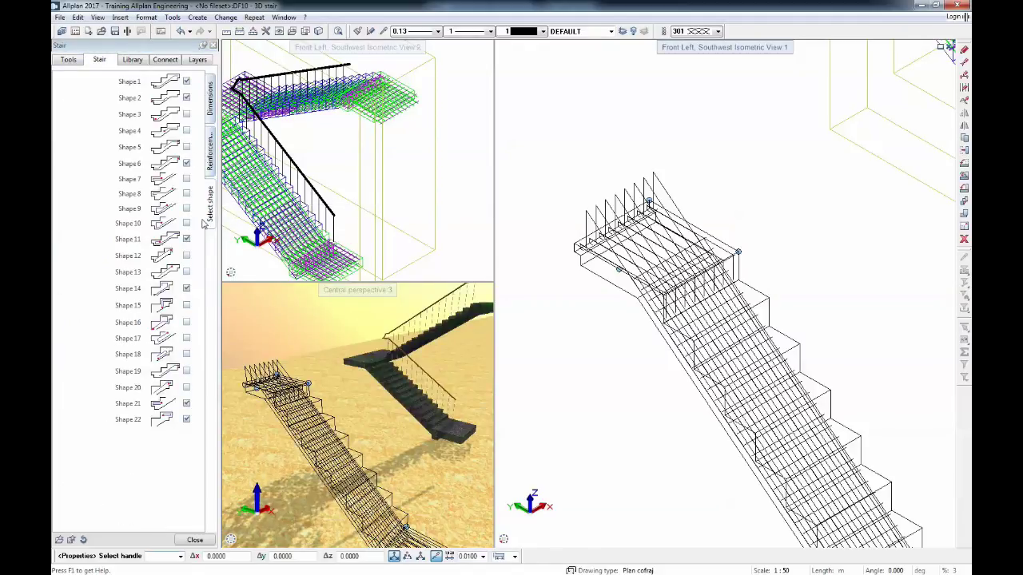
{"action": "left_click", "coordinate": [188, 132]}
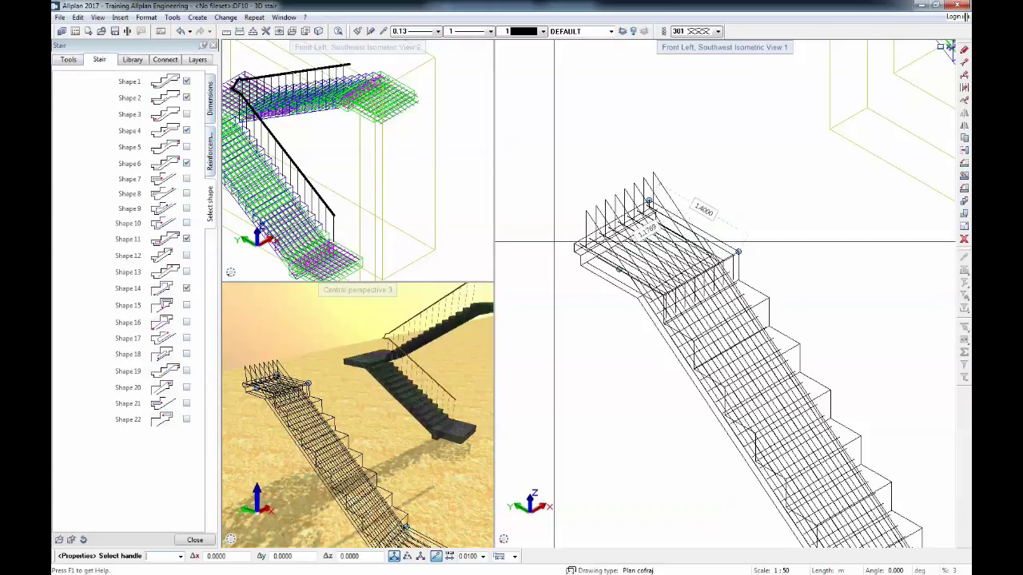
{"action": "scroll", "coordinate": [567, 237], "scroll_direction": "down", "scroll_amount": 4}
{"action": "scroll", "coordinate": [712, 449], "scroll_direction": "up", "scroll_amount": 5}
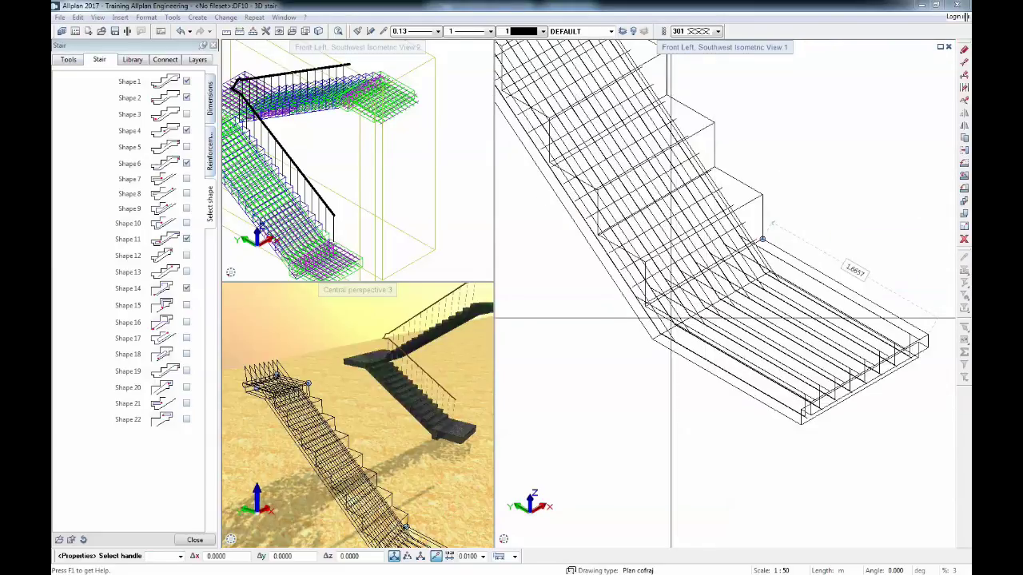
{"action": "left_click", "coordinate": [793, 308]}
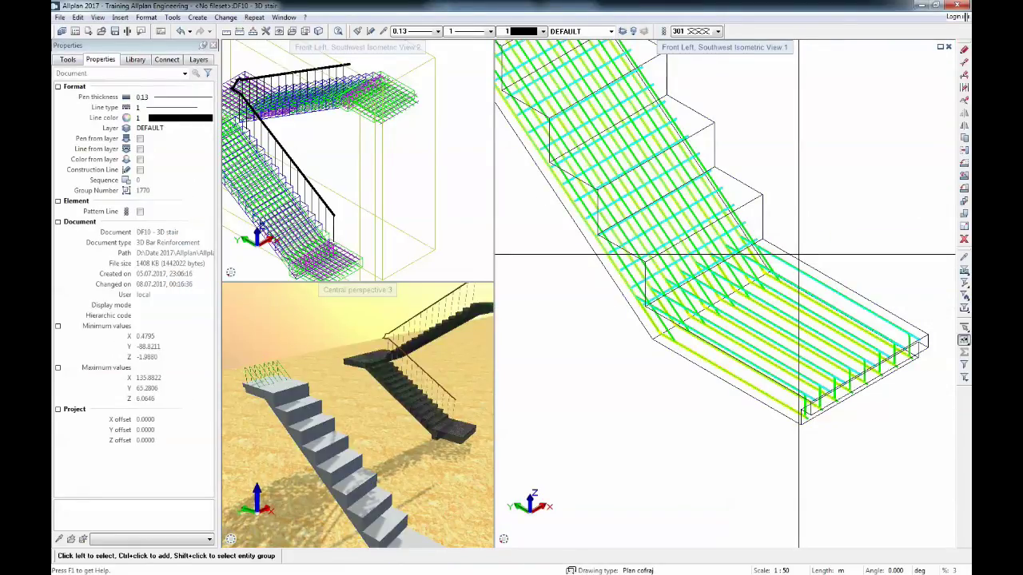
{"action": "left_click", "coordinate": [793, 308]}
Reopen the stair, shorten its left landing to 1.1631 m by the lower handle, and finish the edit.
{"action": "double_click", "coordinate": [344, 466]}
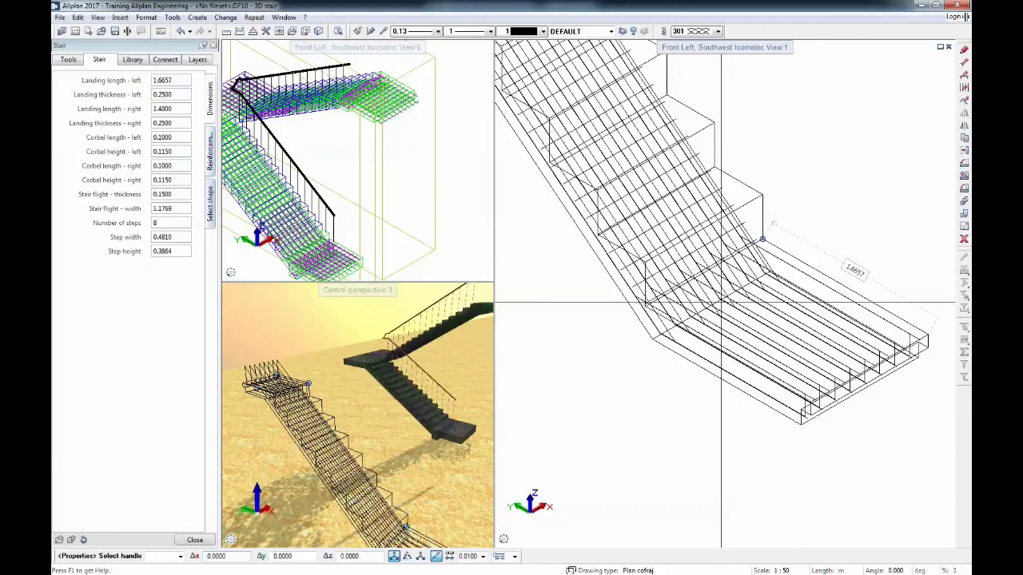
{"action": "left_click", "coordinate": [761, 239]}
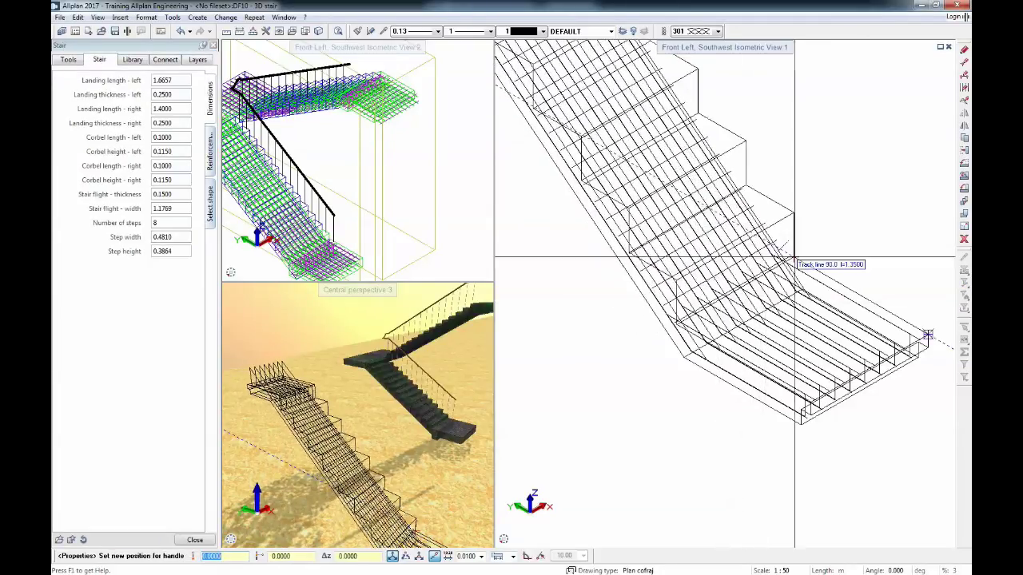
{"action": "left_click", "coordinate": [807, 276]}
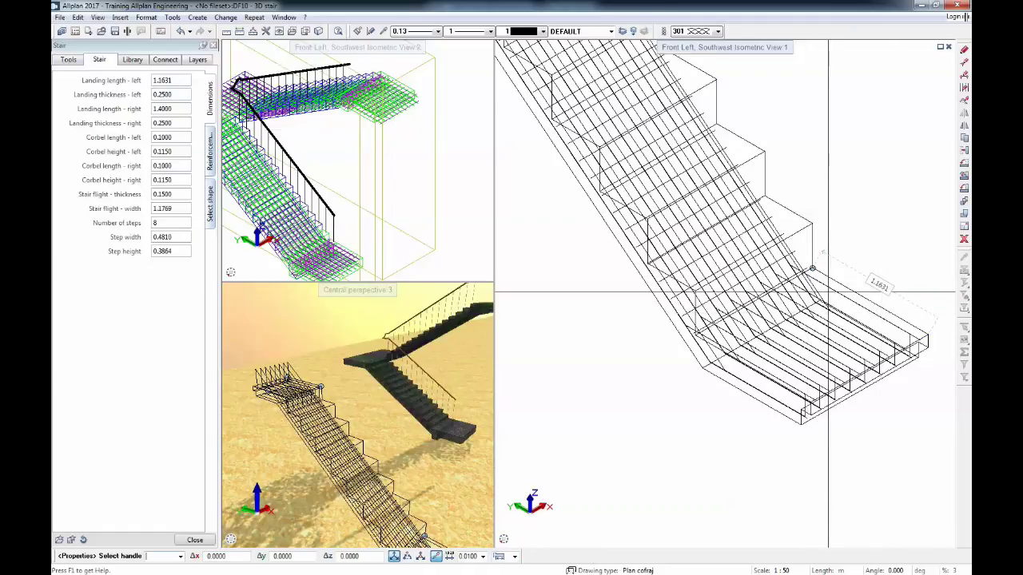
{"action": "key", "text": "Escape"}
Examine the finished reinforced stair beside the U-shaped stair in the isometric and perspective views.
{"action": "scroll", "coordinate": [747, 277], "scroll_direction": "down", "scroll_amount": 1}
{"action": "middle_click_drag", "start_coordinate": [779, 208], "coordinate": [759, 406]}
{"action": "scroll", "coordinate": [759, 406], "scroll_direction": "down", "scroll_amount": 1}
{"action": "scroll", "coordinate": [368, 406], "scroll_direction": "up", "scroll_amount": 1}
{"action": "scroll", "coordinate": [392, 400], "scroll_direction": "down", "scroll_amount": 1}
{"action": "middle_click_drag", "start_coordinate": [357, 409], "coordinate": [354, 376]}
{"action": "scroll", "coordinate": [779, 336], "scroll_direction": "down", "scroll_amount": 5}
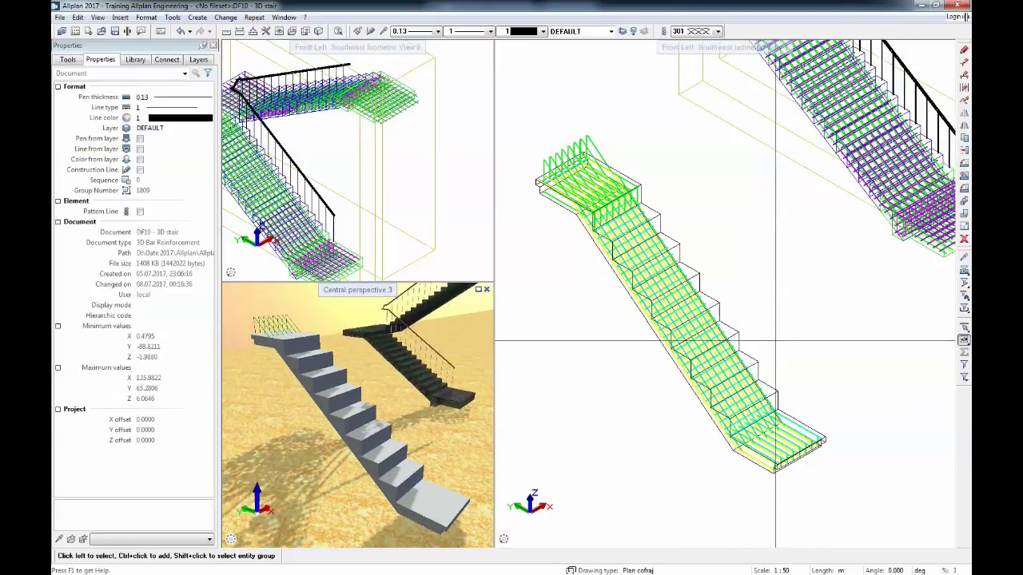
{"action": "scroll", "coordinate": [763, 384], "scroll_direction": "up", "scroll_amount": 2}
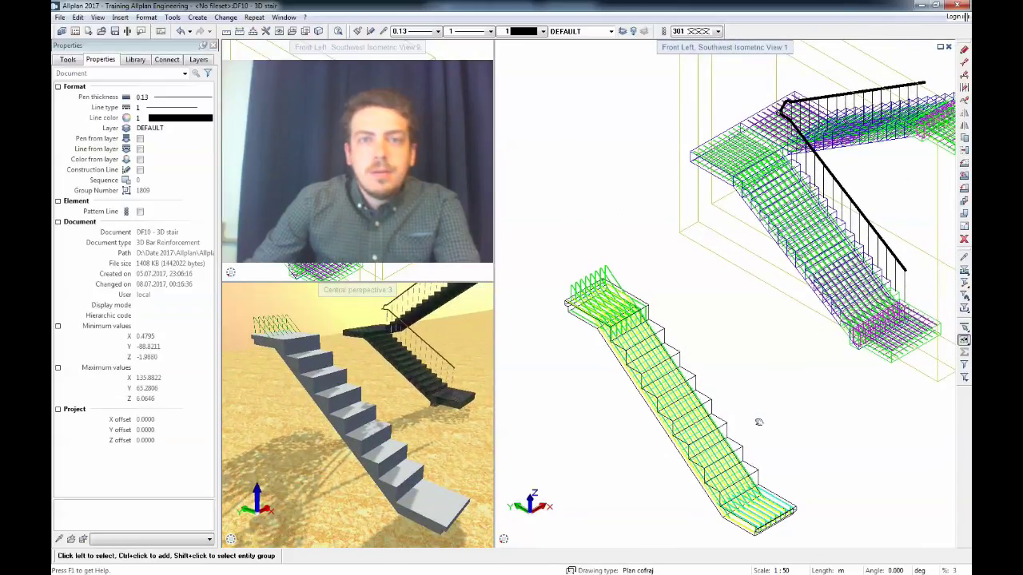